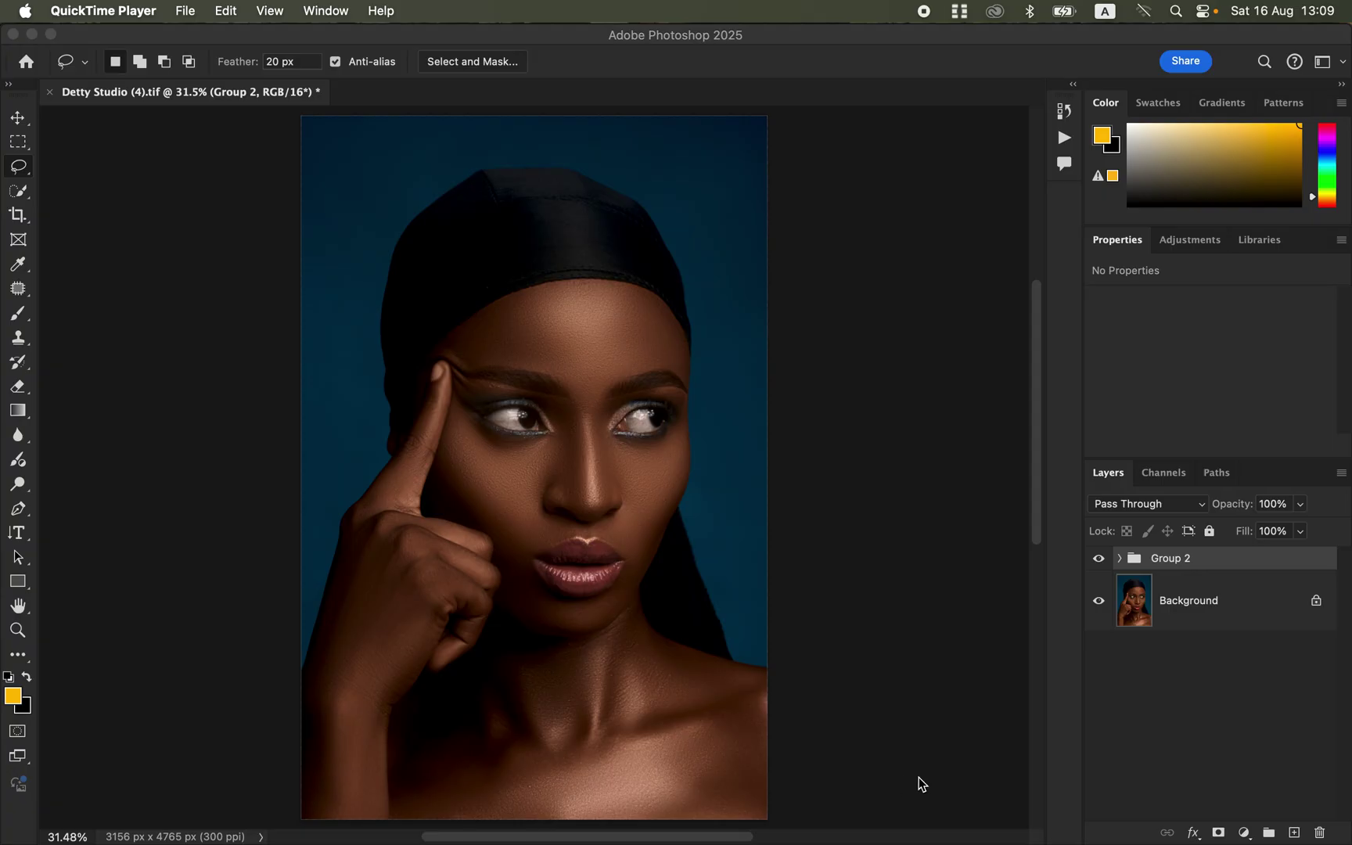
# Step: Toggle the visibility of Group 2 to compare before and after, and delete the group
pyautogui.click(1099, 560)
pyautogui.click(1098, 560)
pyautogui.click(1098, 561)
pyautogui.click(1098, 560)
pyautogui.click(1098, 560)
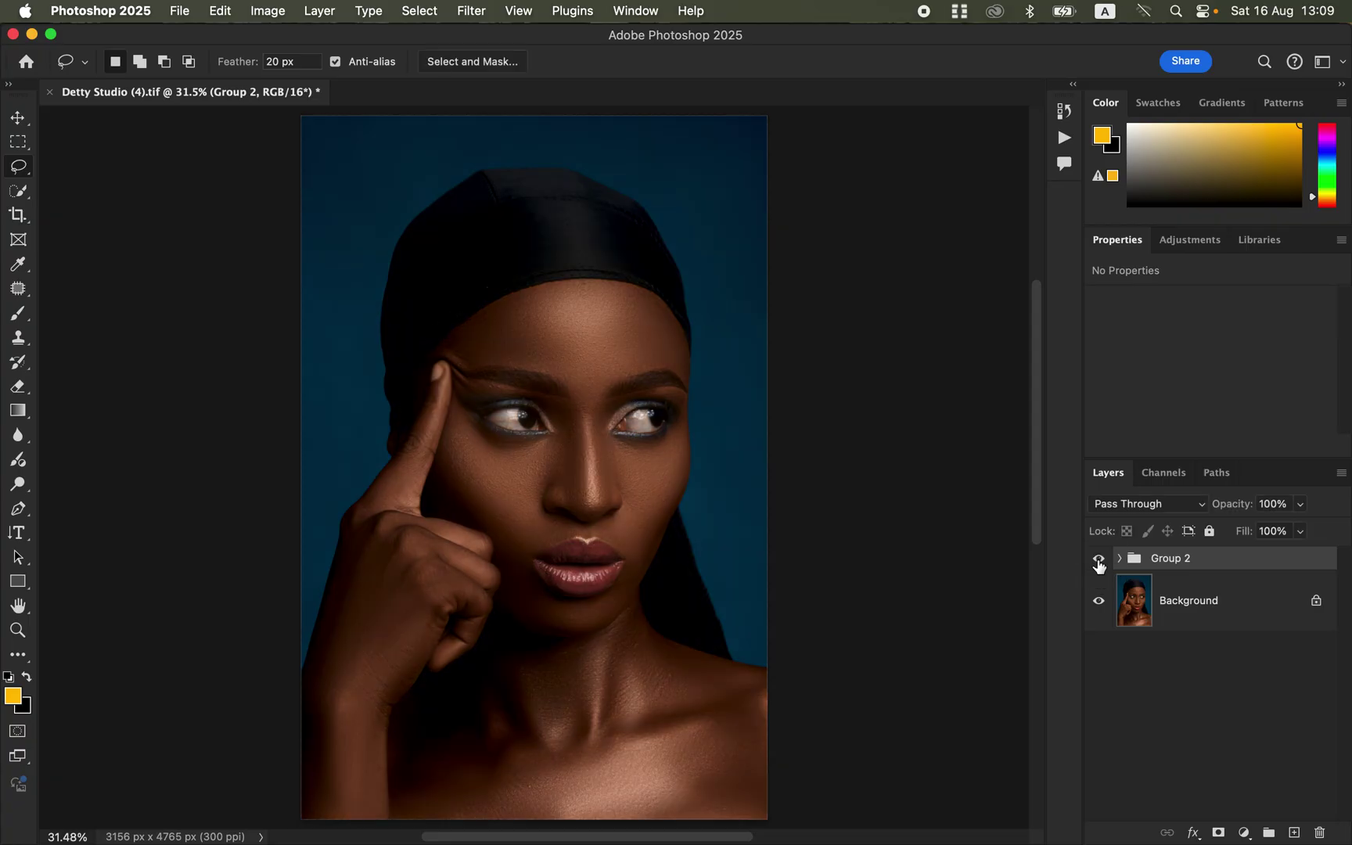
pyautogui.click(1098, 560)
pyautogui.click(1098, 560)
pyautogui.press('Delete')
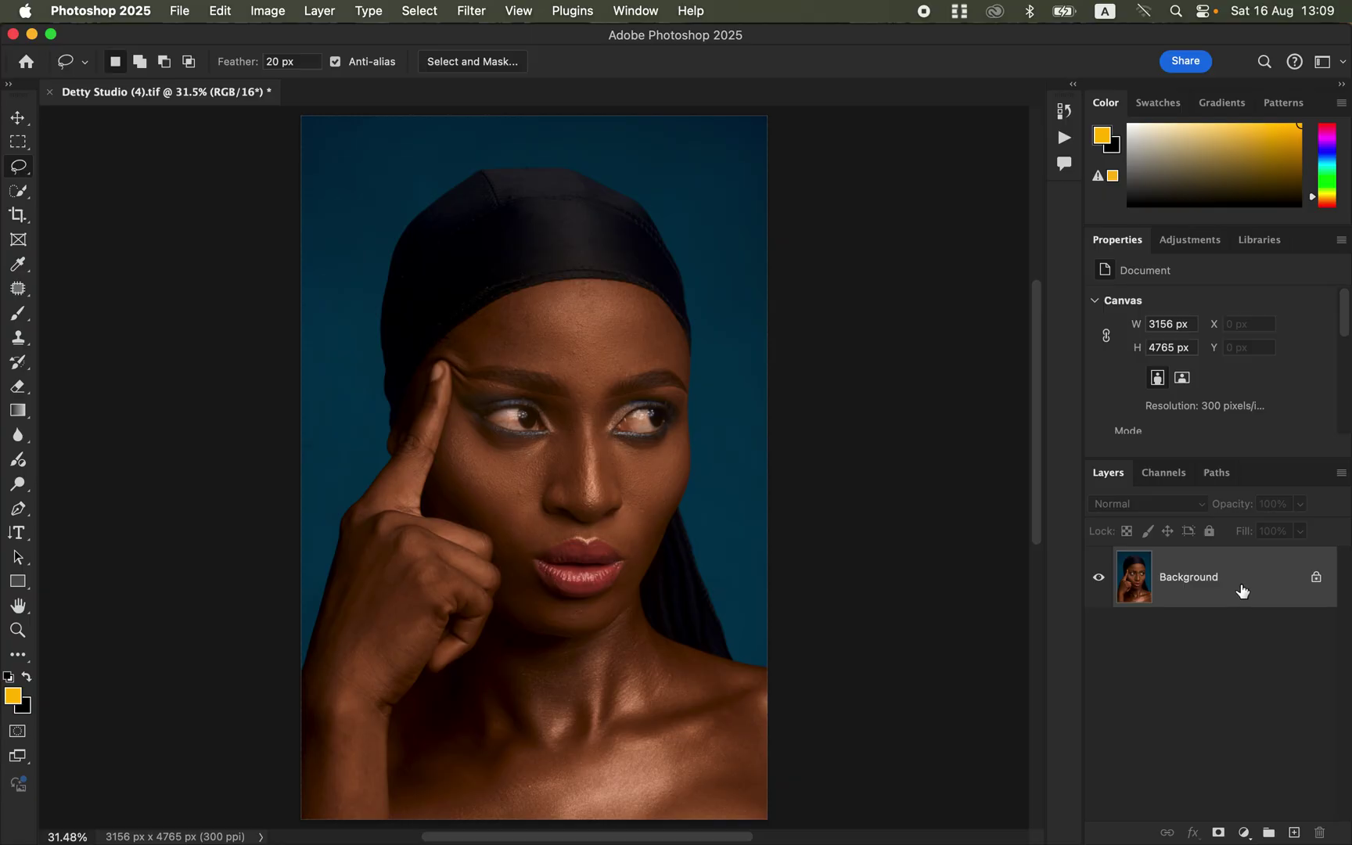
# Step: Duplicate the Background layer twice and rename the lower copy COLOR
pyautogui.moveTo(1264, 571); pyautogui.dragTo(1294, 833)
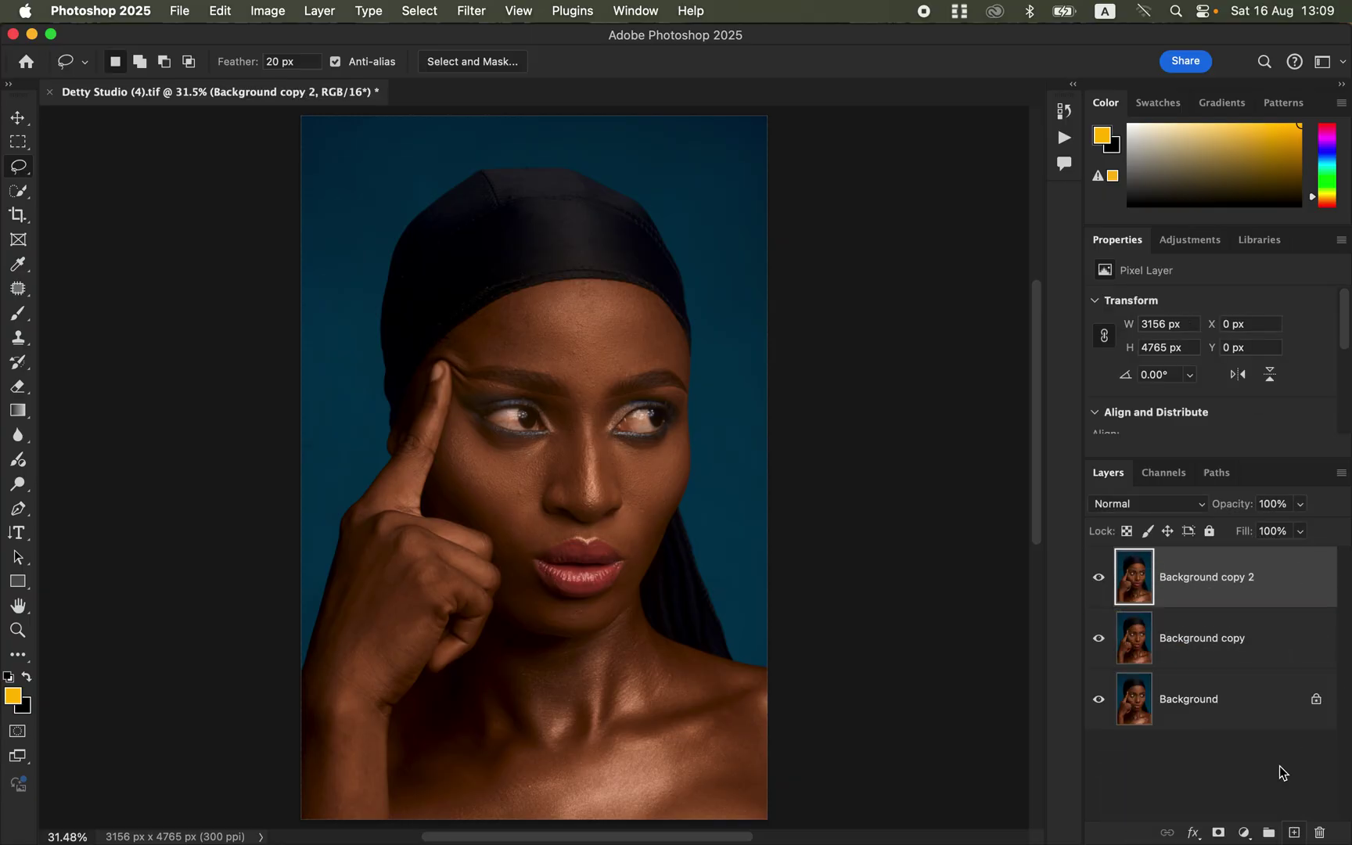
pyautogui.doubleClick(1206, 639)
pyautogui.write('C')
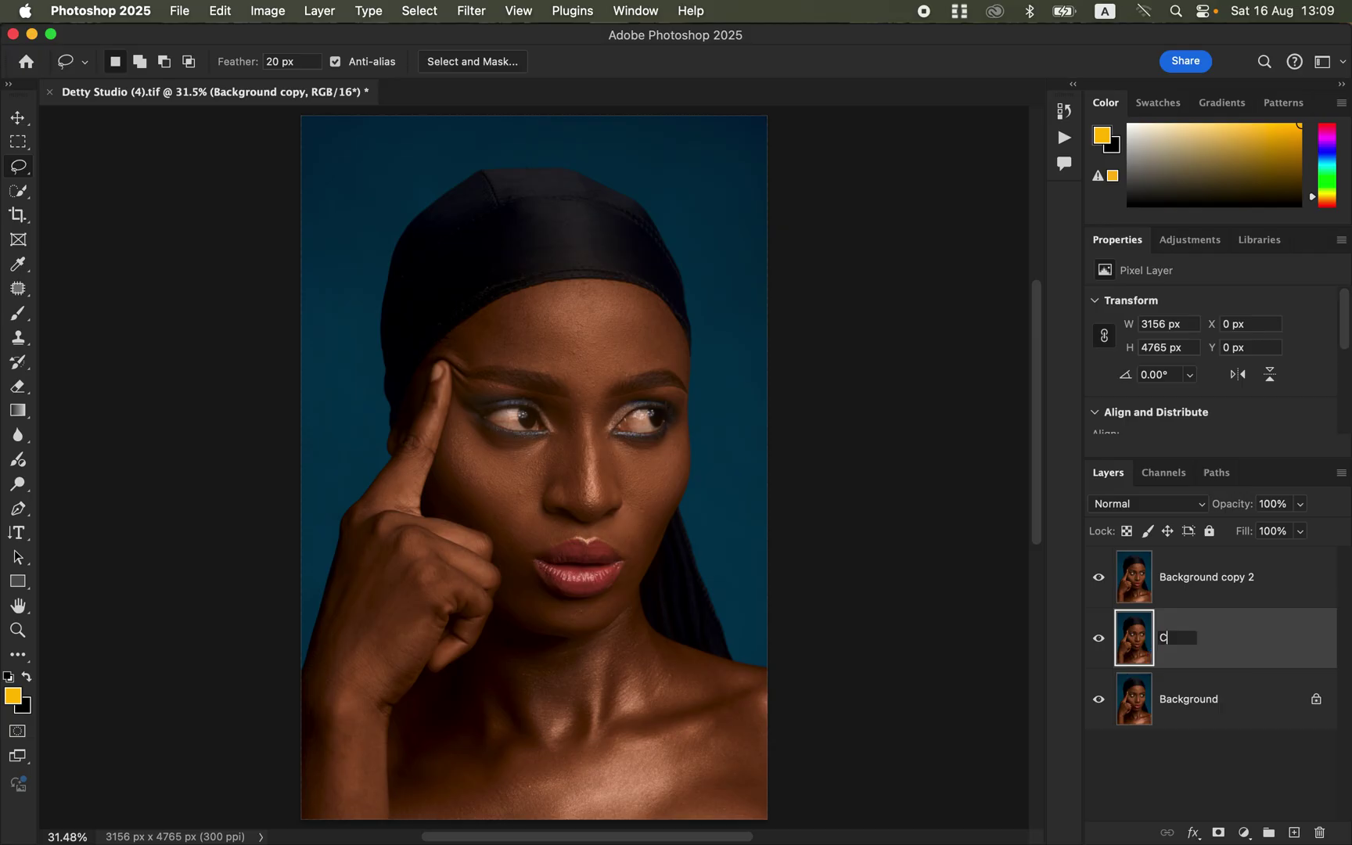
pyautogui.write('OLOR')
pyautogui.press('Return')
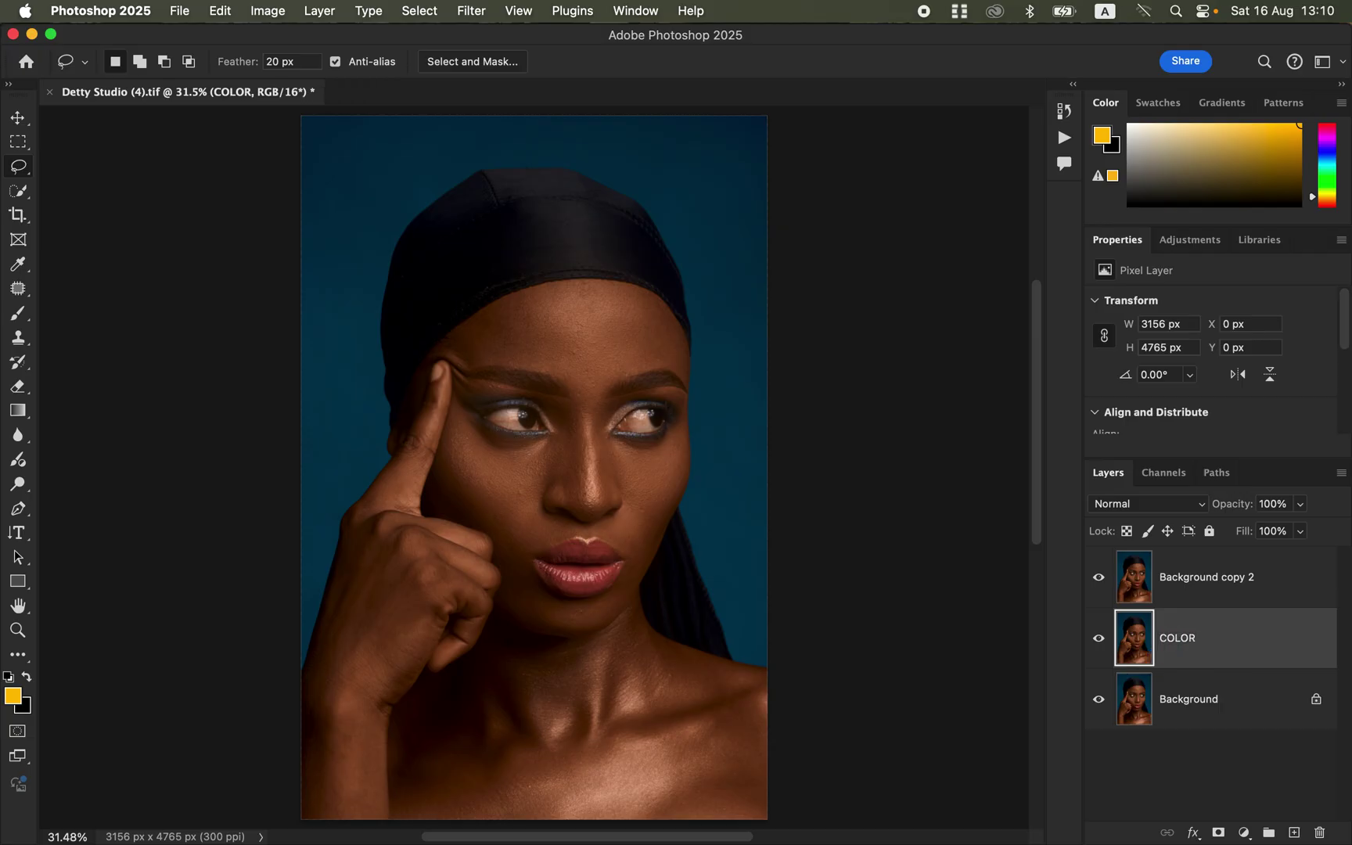
# Step: Rename the upper Background copy TEXTURE
pyautogui.click(1217, 577)
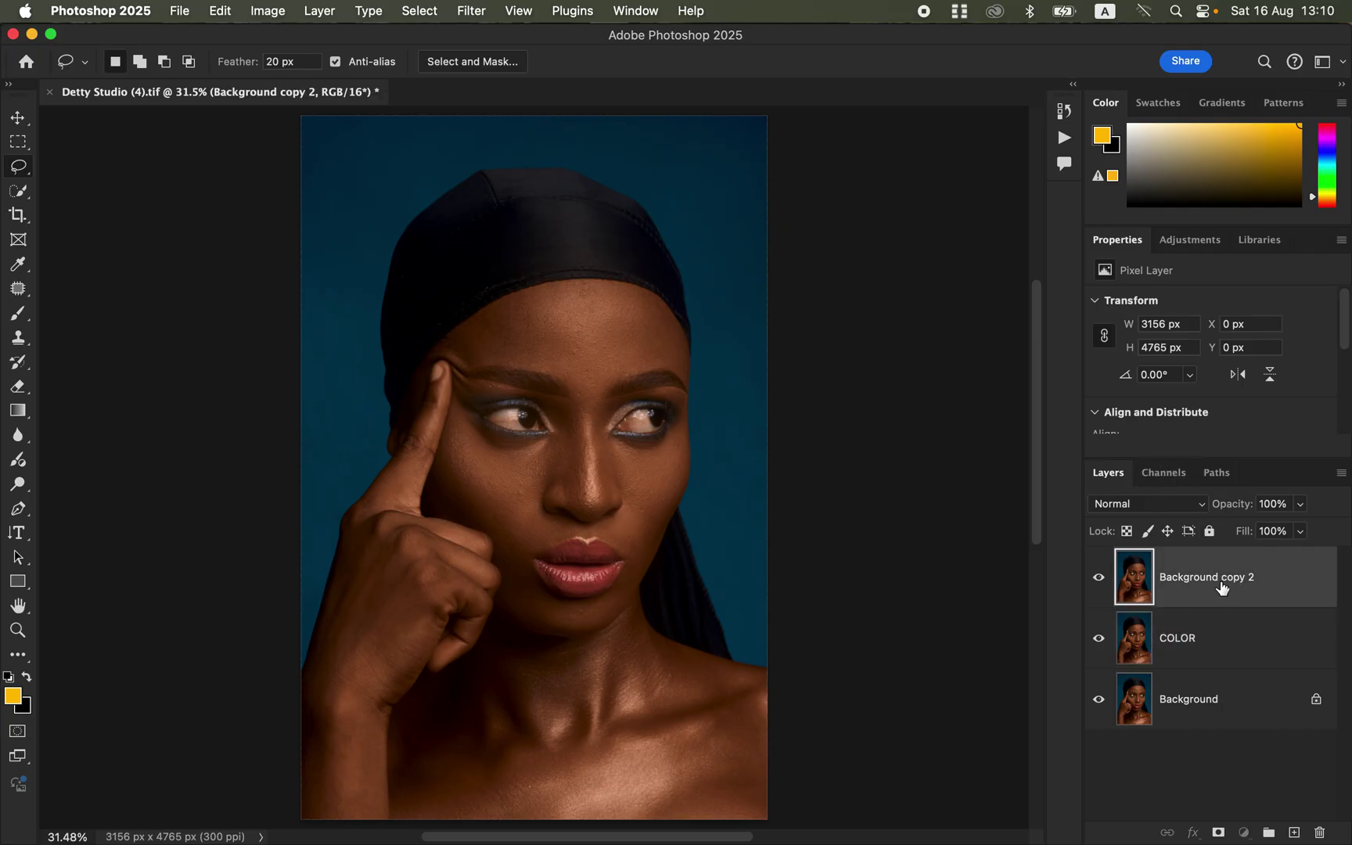
pyautogui.doubleClick(1210, 572)
pyautogui.write('TEXTURE')
pyautogui.press('Return')
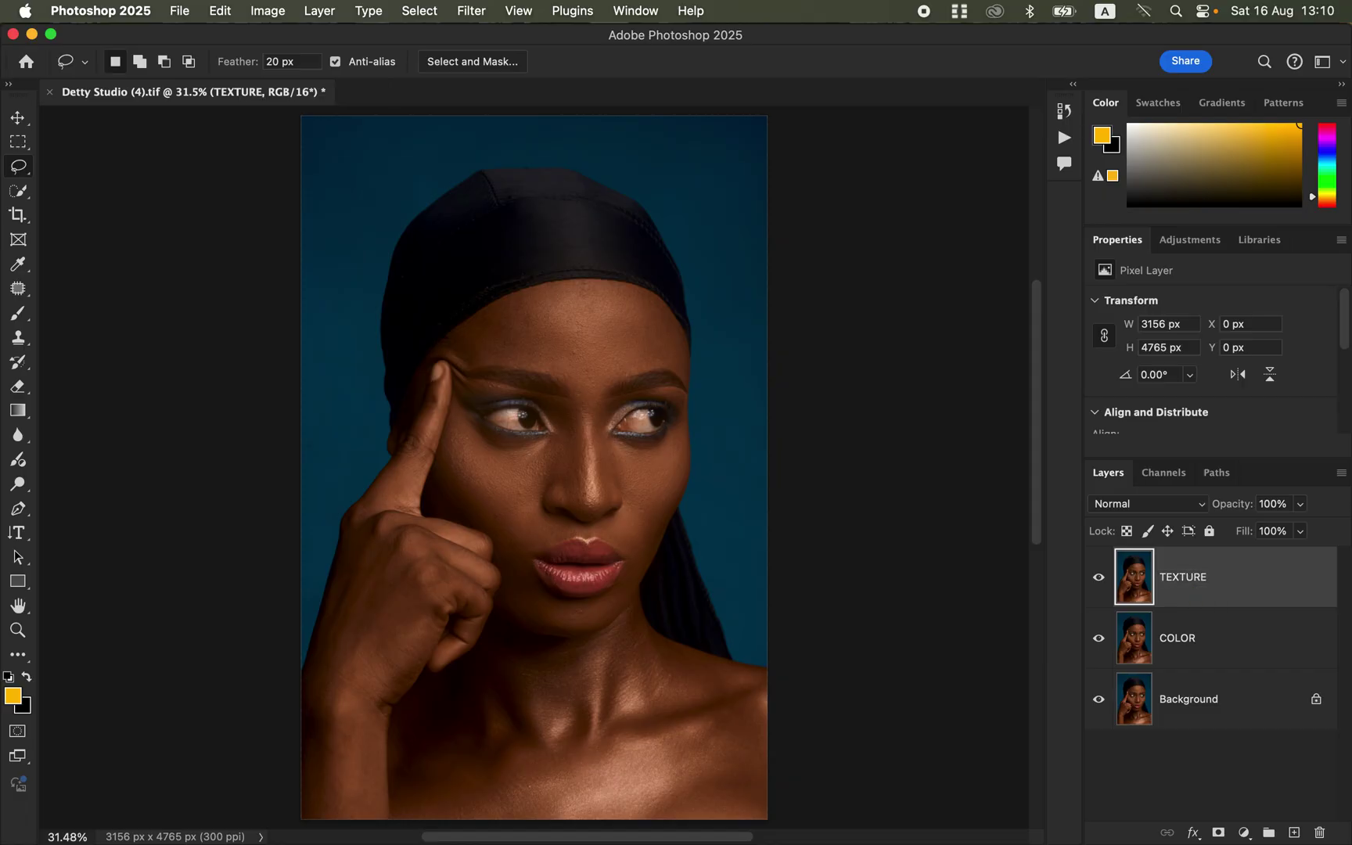
# Step: Hide the TEXTURE layer and apply a Gaussian Blur with a radius of 8.0 pixels to the COLOR layer
pyautogui.click(1244, 647)
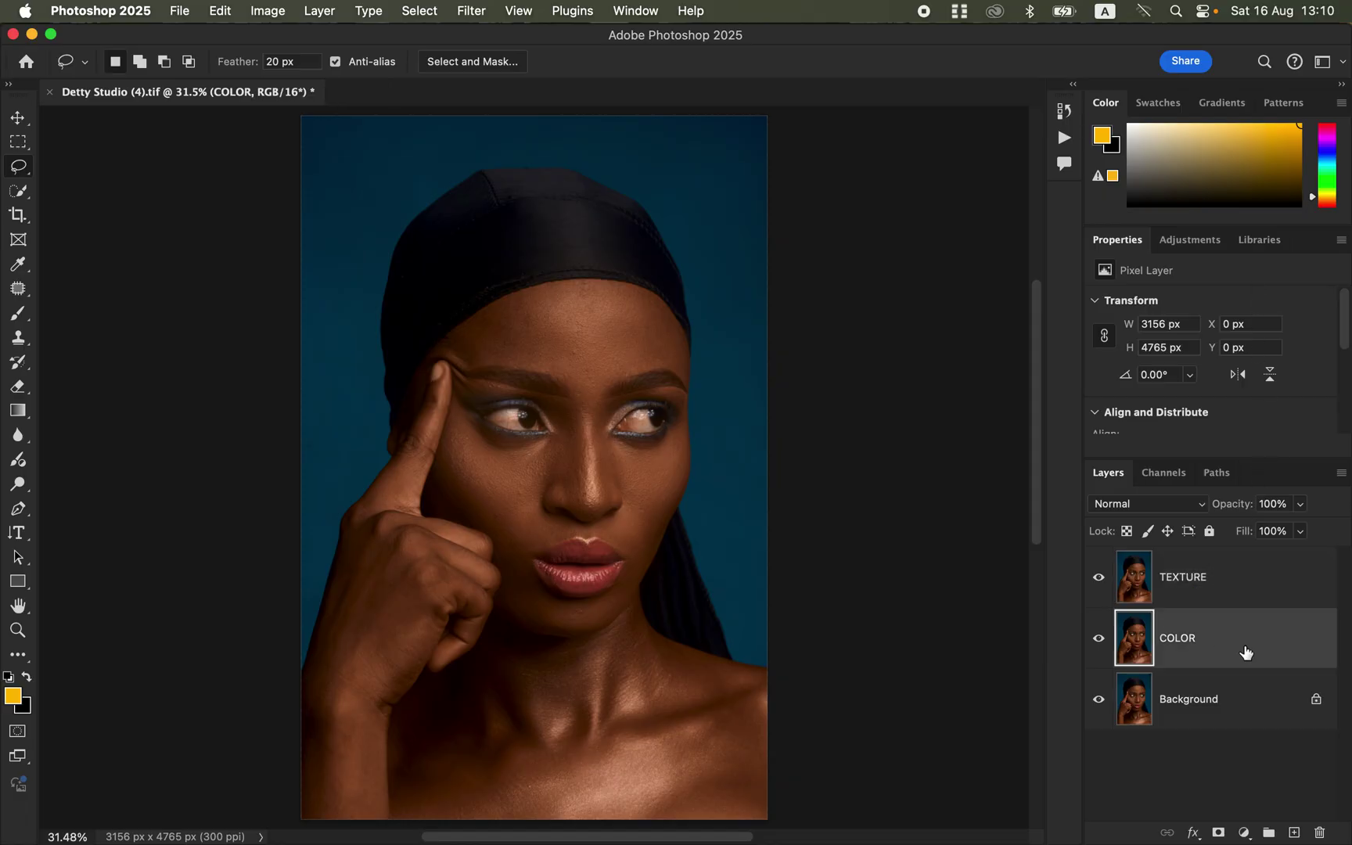
pyautogui.click(1099, 578)
pyautogui.click(476, 10)
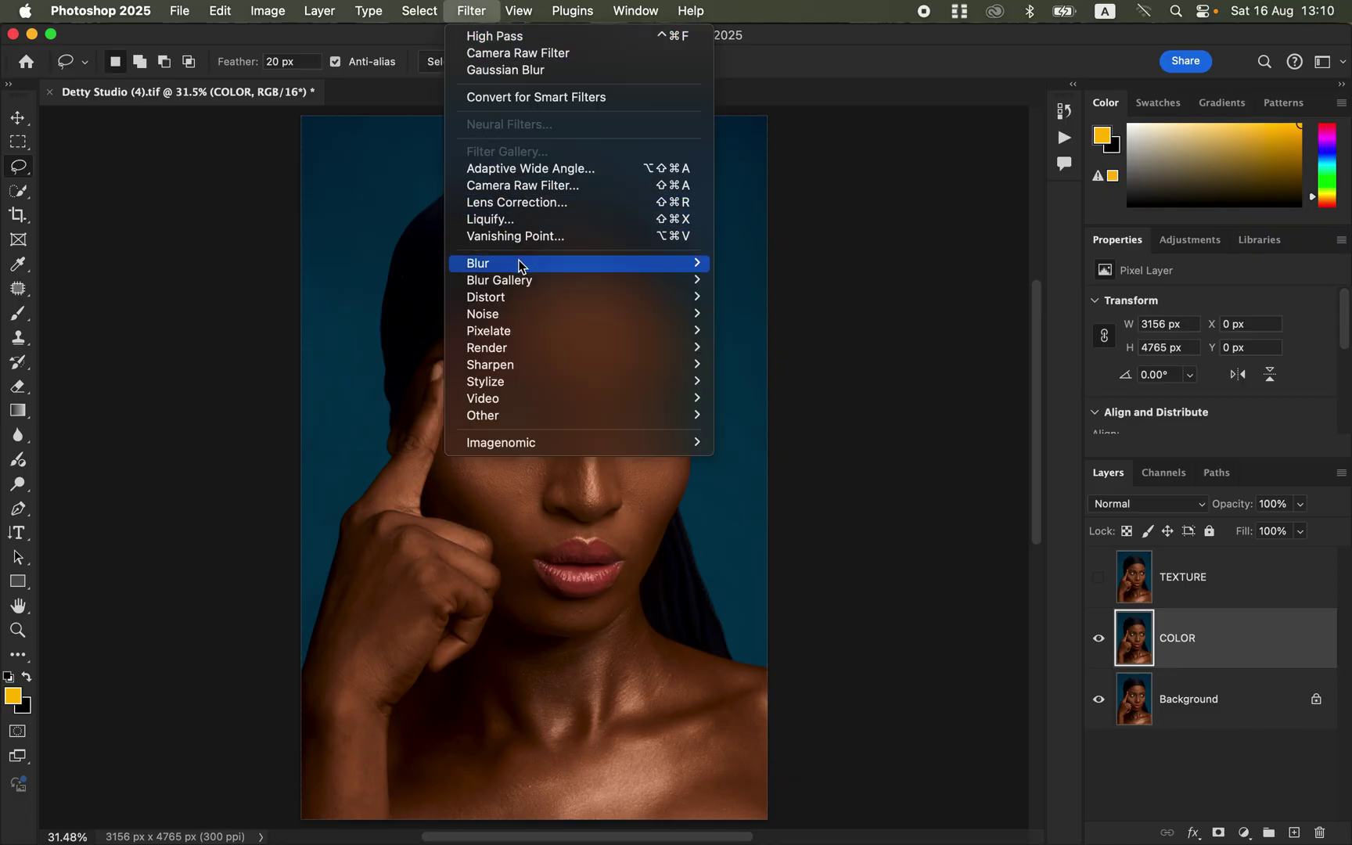
pyautogui.moveTo(521, 267)
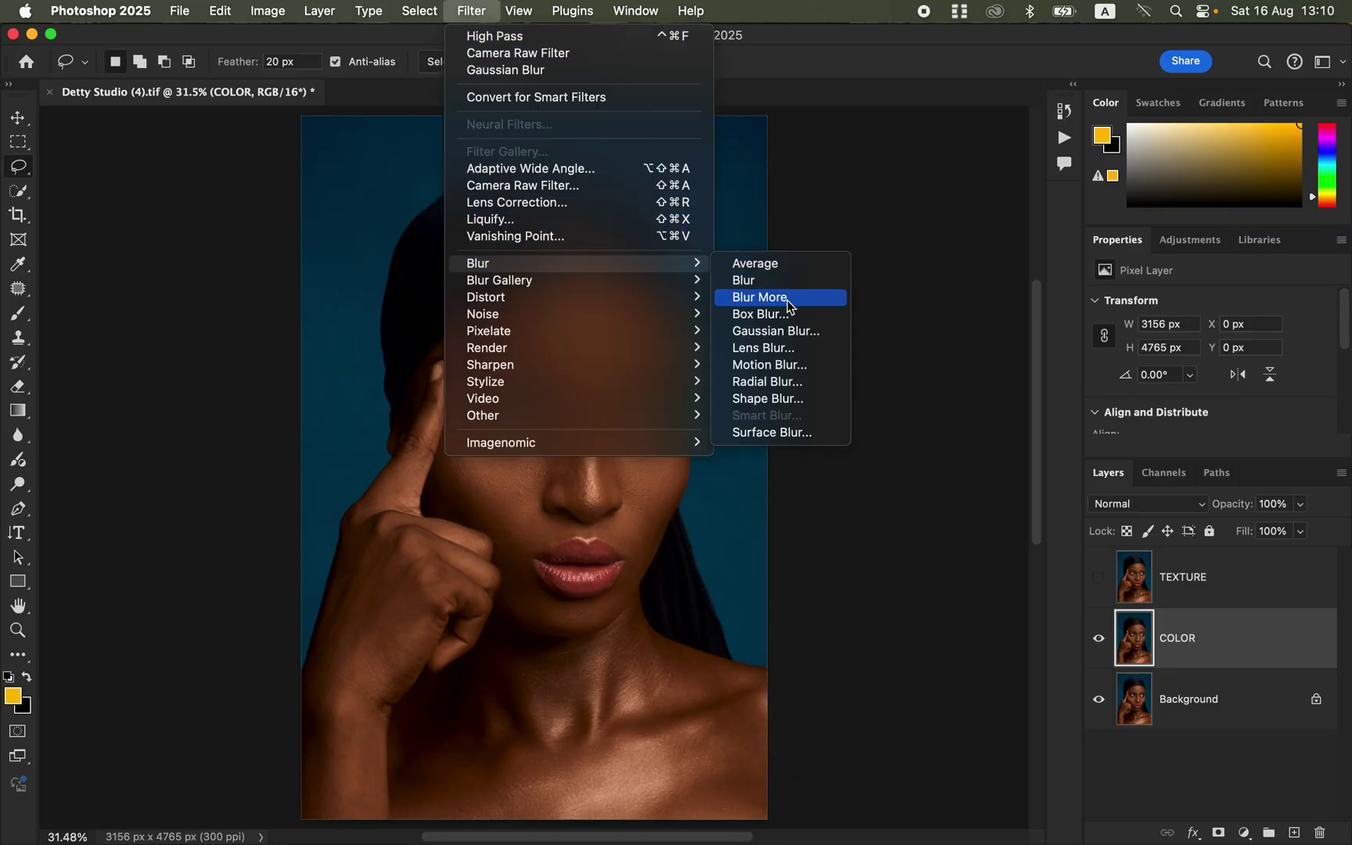
pyautogui.click(814, 332)
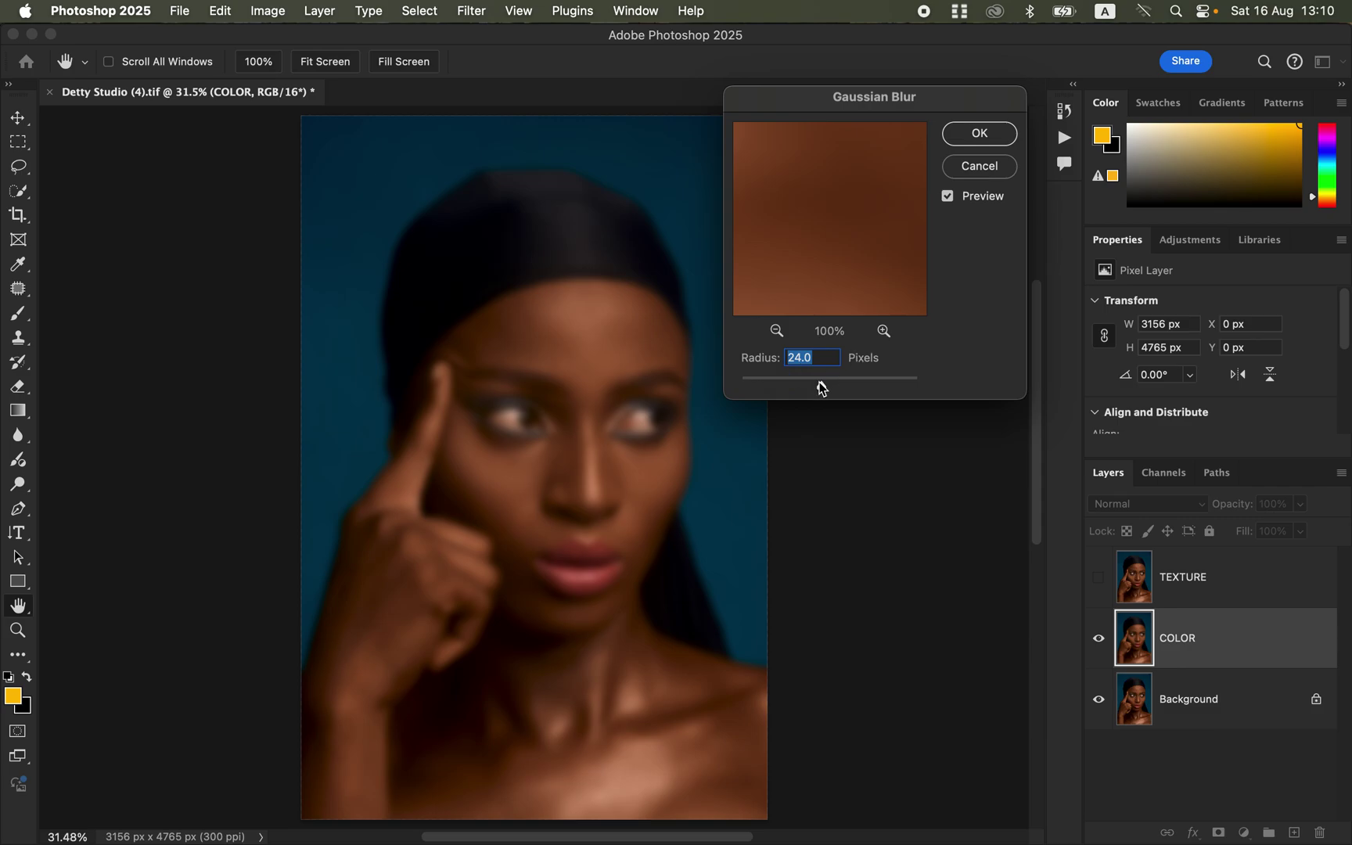
pyautogui.moveTo(819, 385); pyautogui.dragTo(739, 385)
pyautogui.click(568, 351)
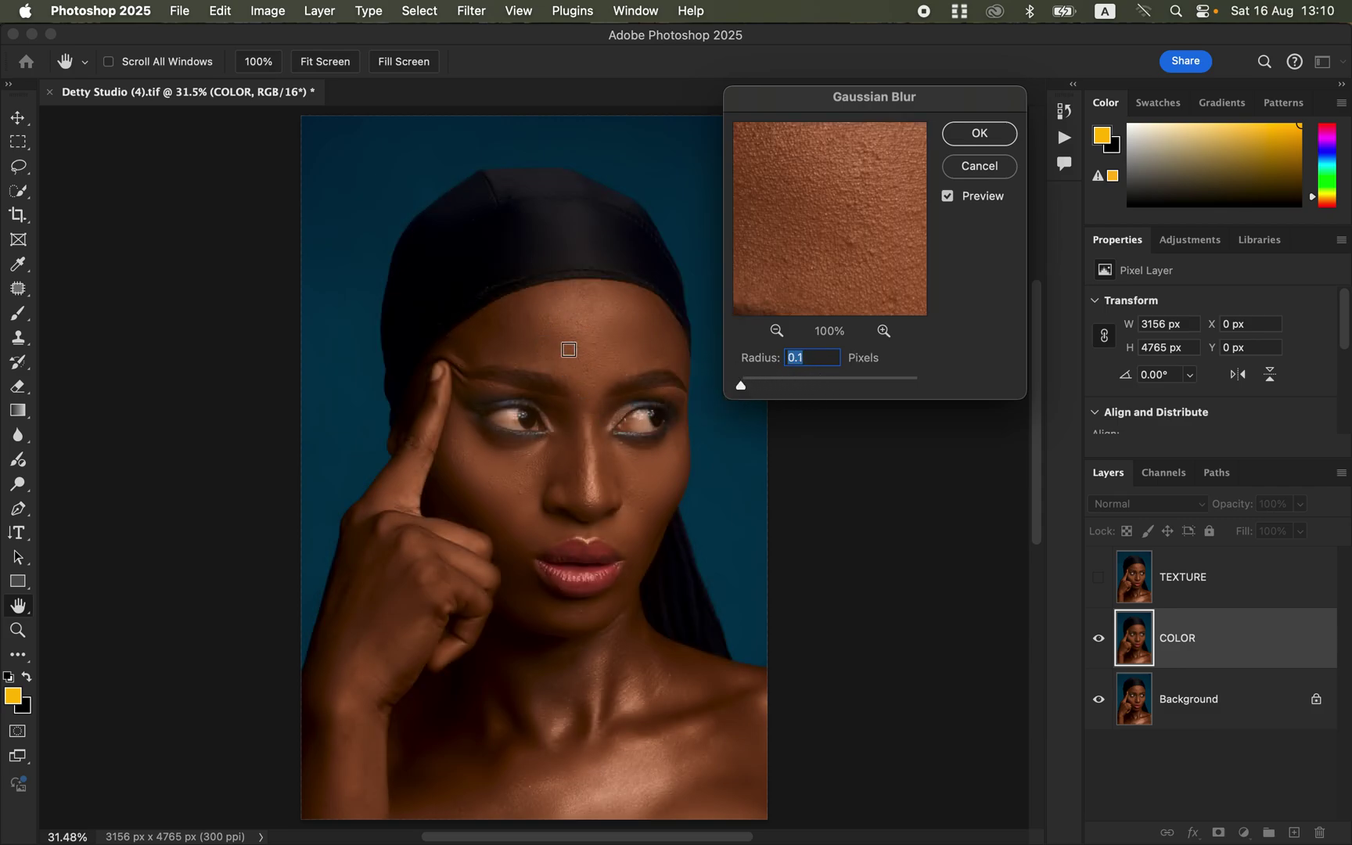
pyautogui.click(570, 361)
pyautogui.click(590, 463)
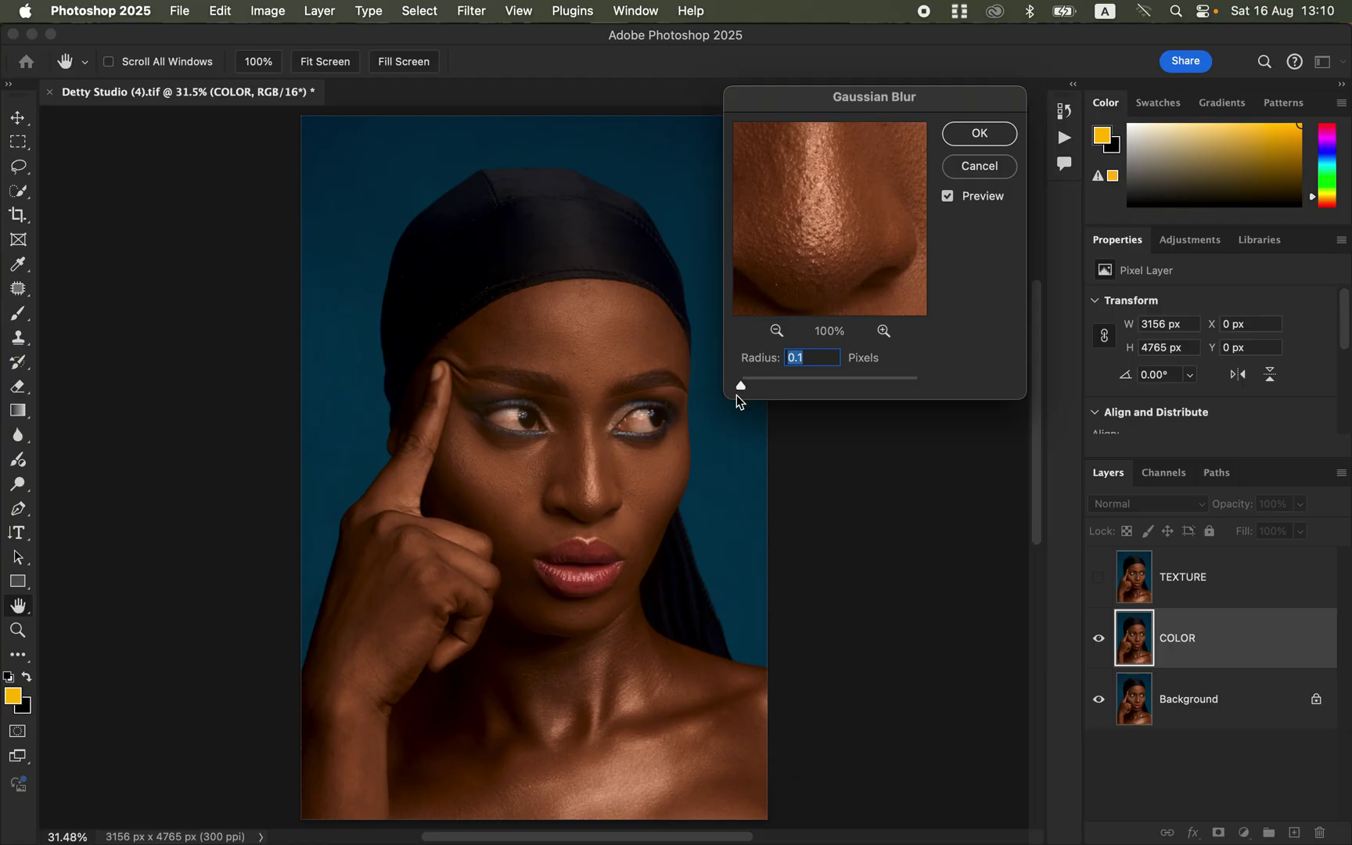
pyautogui.moveTo(743, 387); pyautogui.dragTo(803, 391)
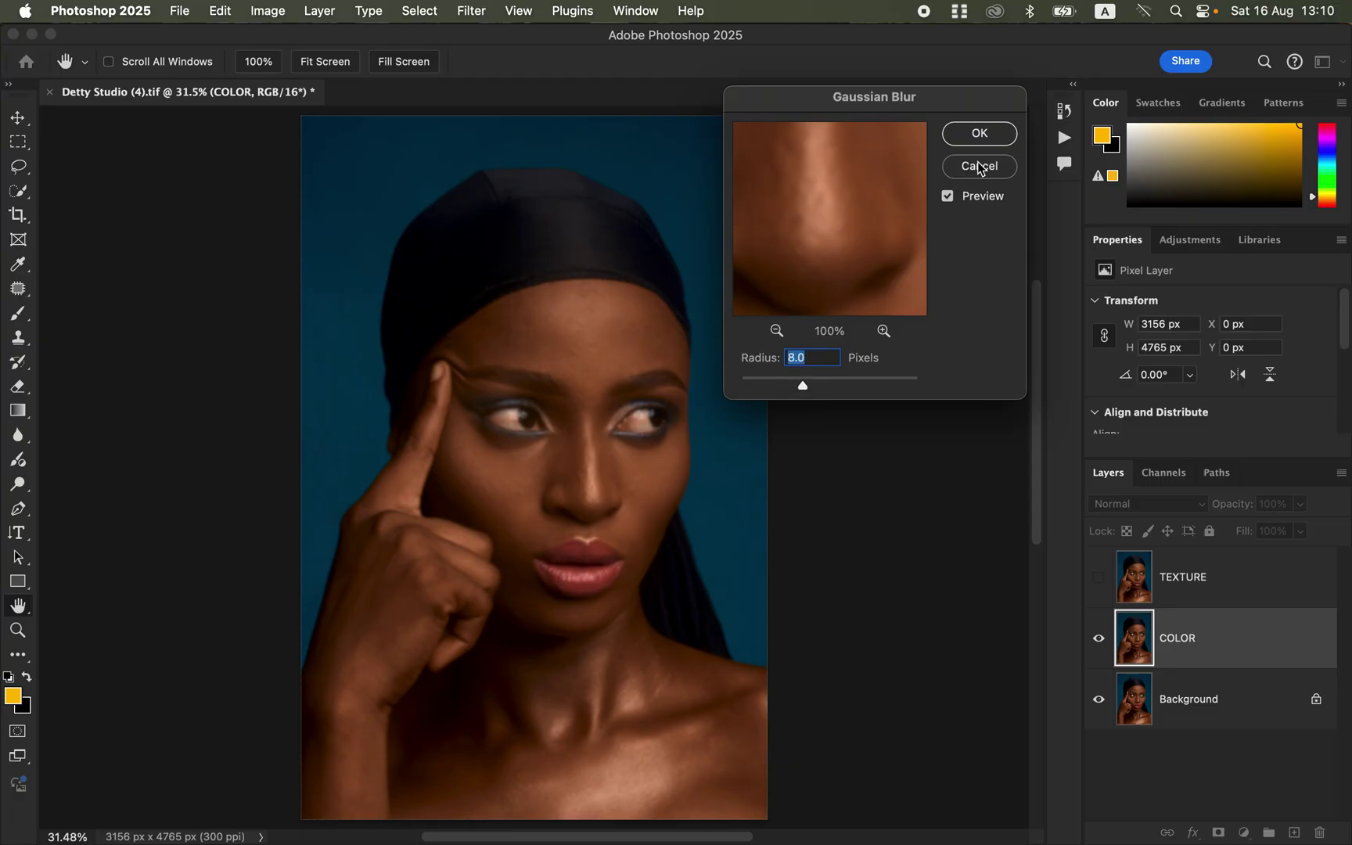
pyautogui.click(979, 133)
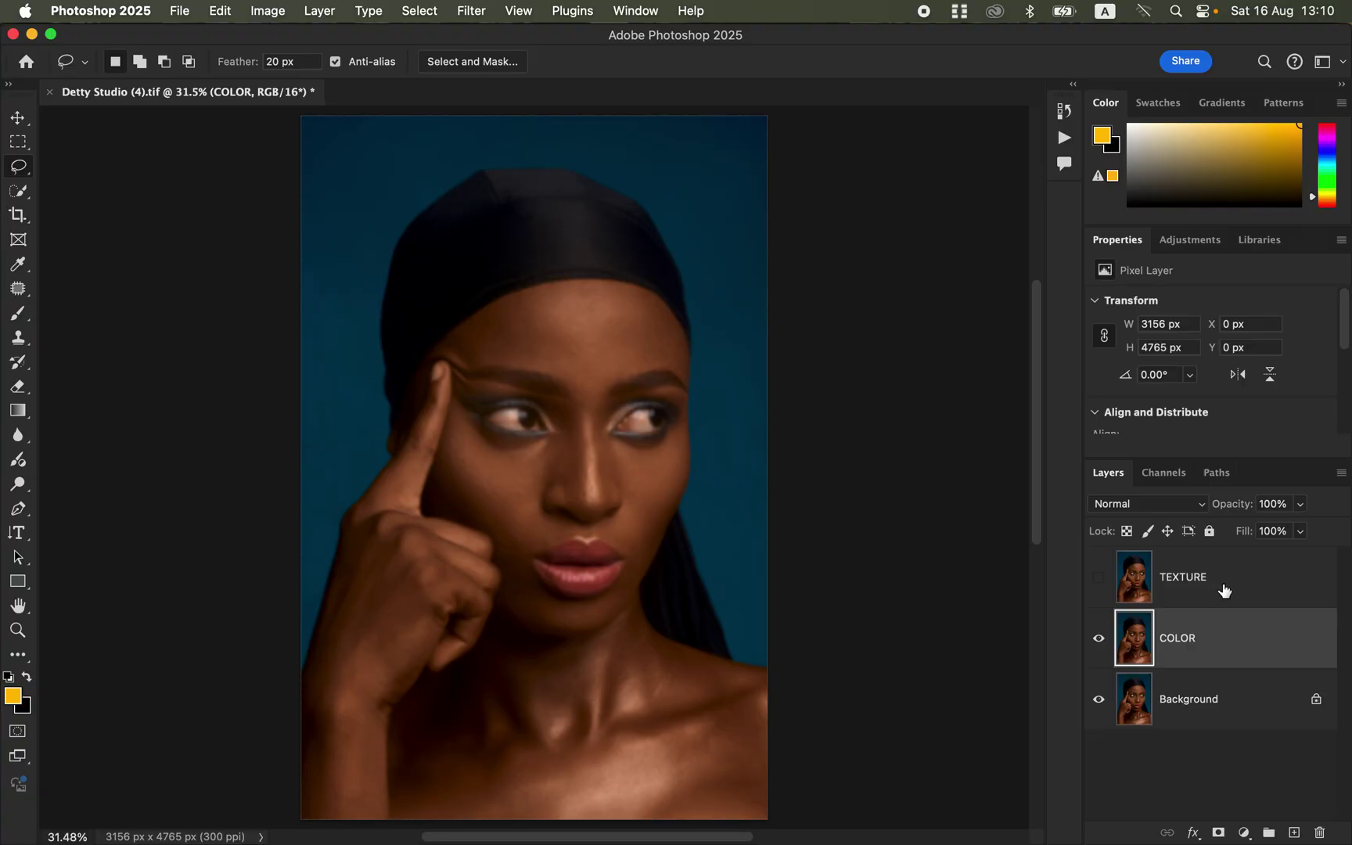
# Step: Show the TEXTURE layer and start Apply Image on it with COLOR as the source layer and RGB as the channel
pyautogui.click(1225, 589)
pyautogui.click(1098, 579)
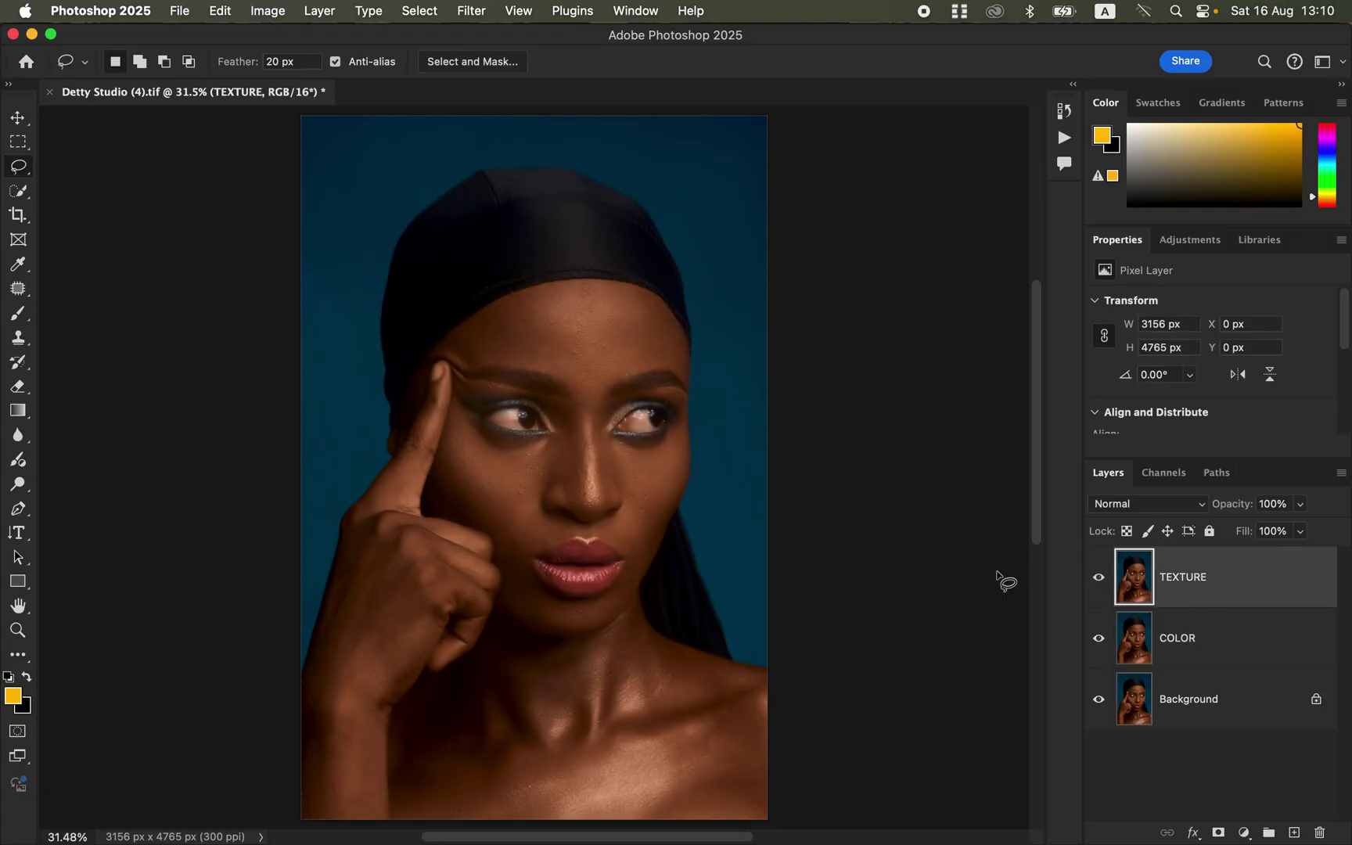
pyautogui.click(270, 12)
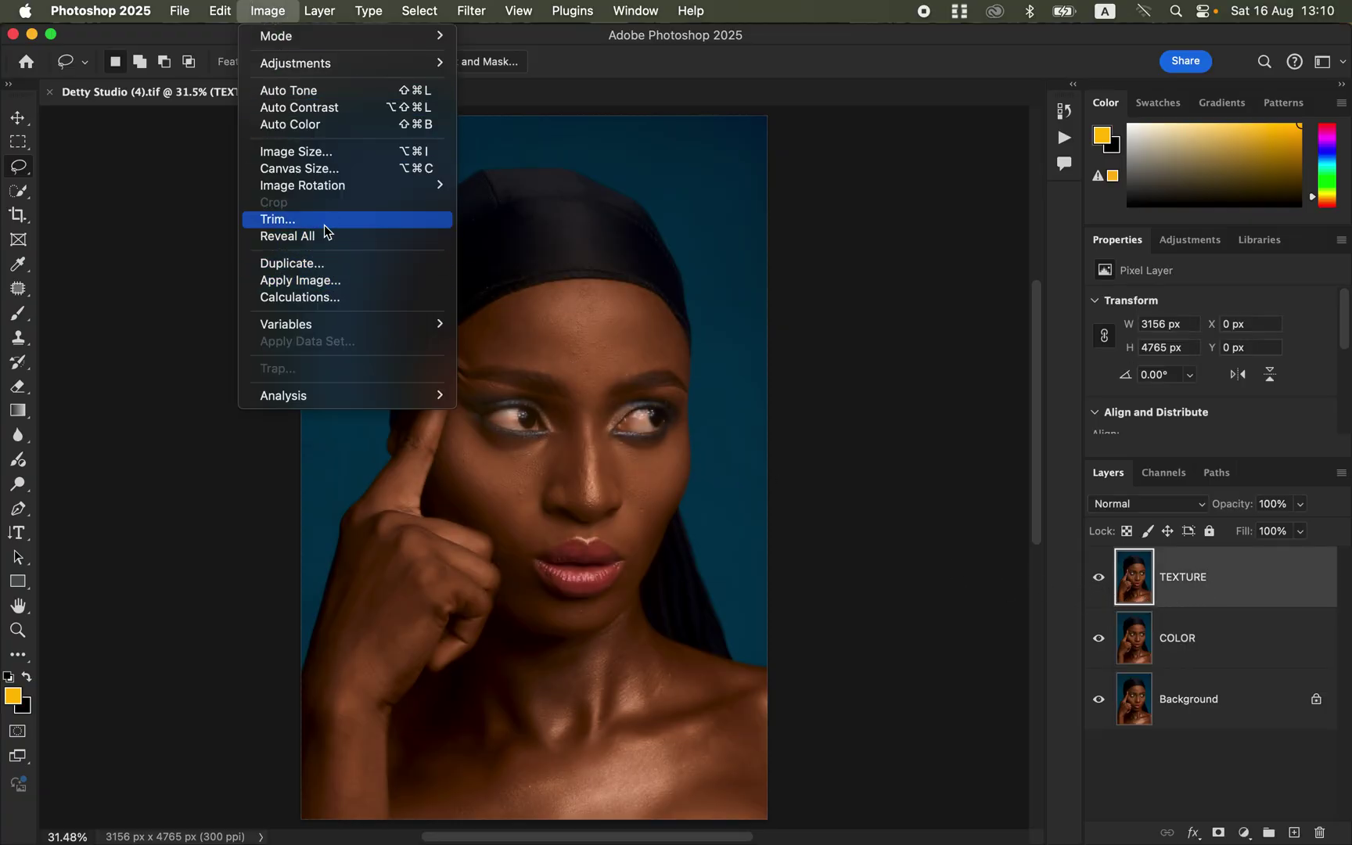
pyautogui.click(321, 279)
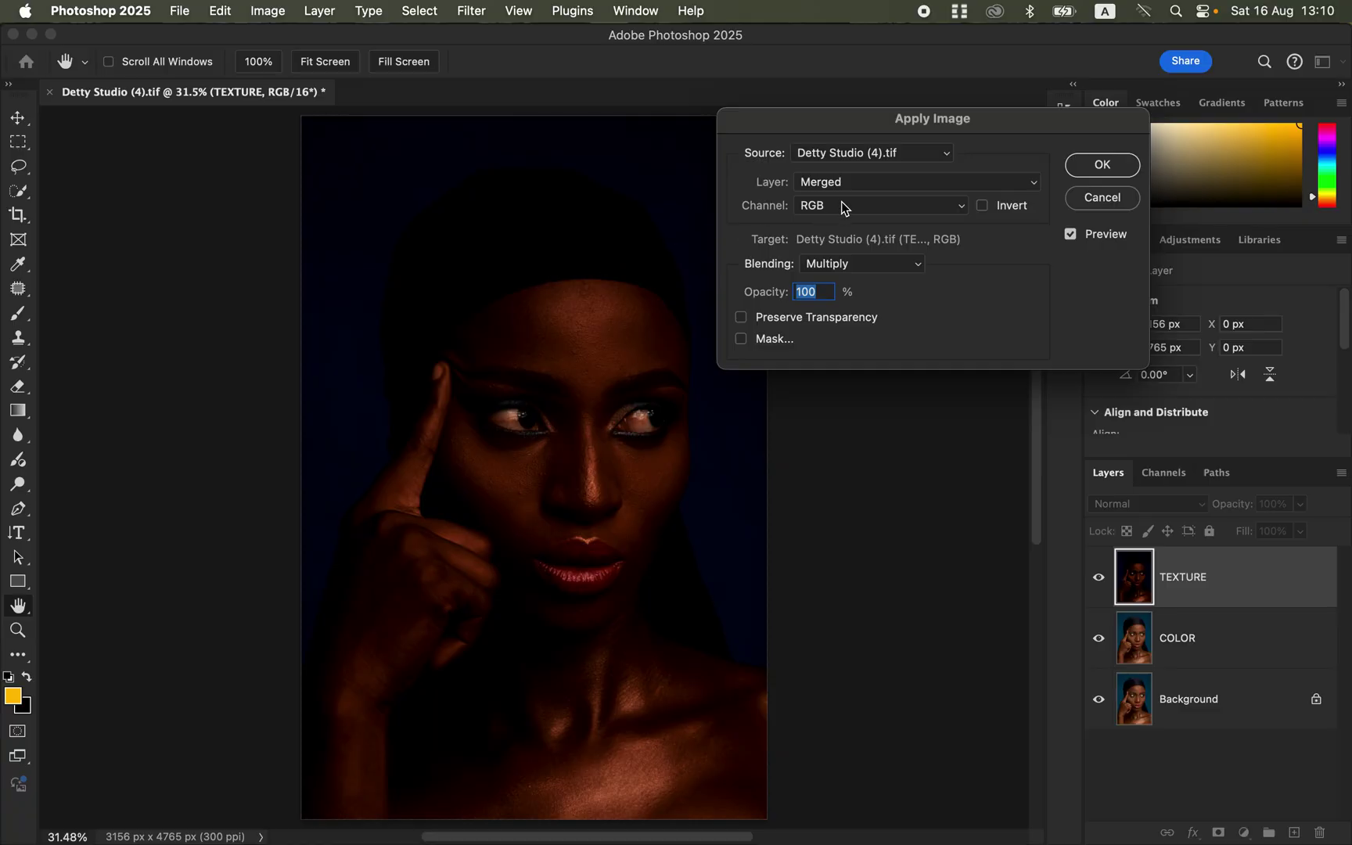
pyautogui.moveTo(923, 119); pyautogui.dragTo(913, 115)
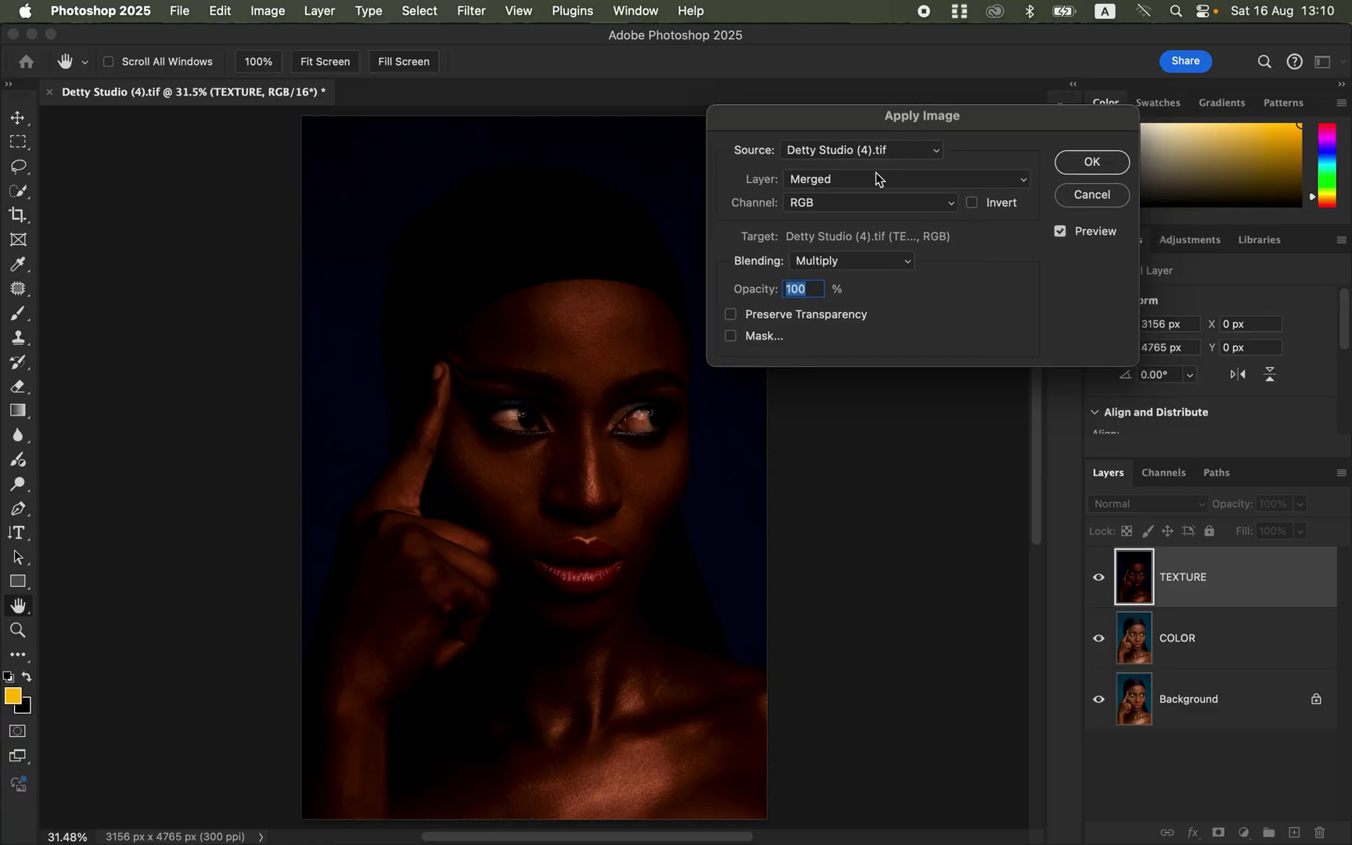
pyautogui.click(851, 184)
pyautogui.click(853, 229)
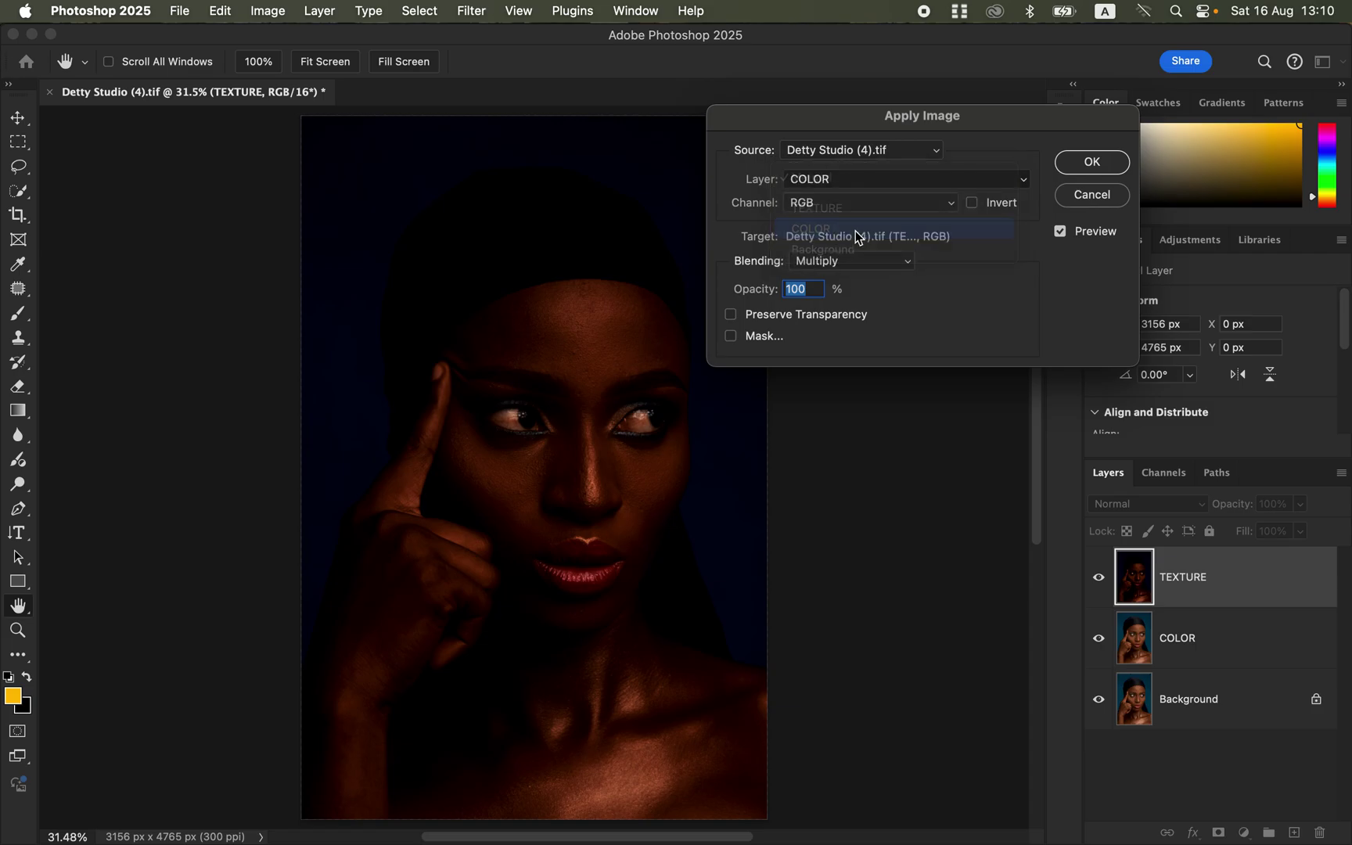
pyautogui.click(855, 206)
pyautogui.click(855, 205)
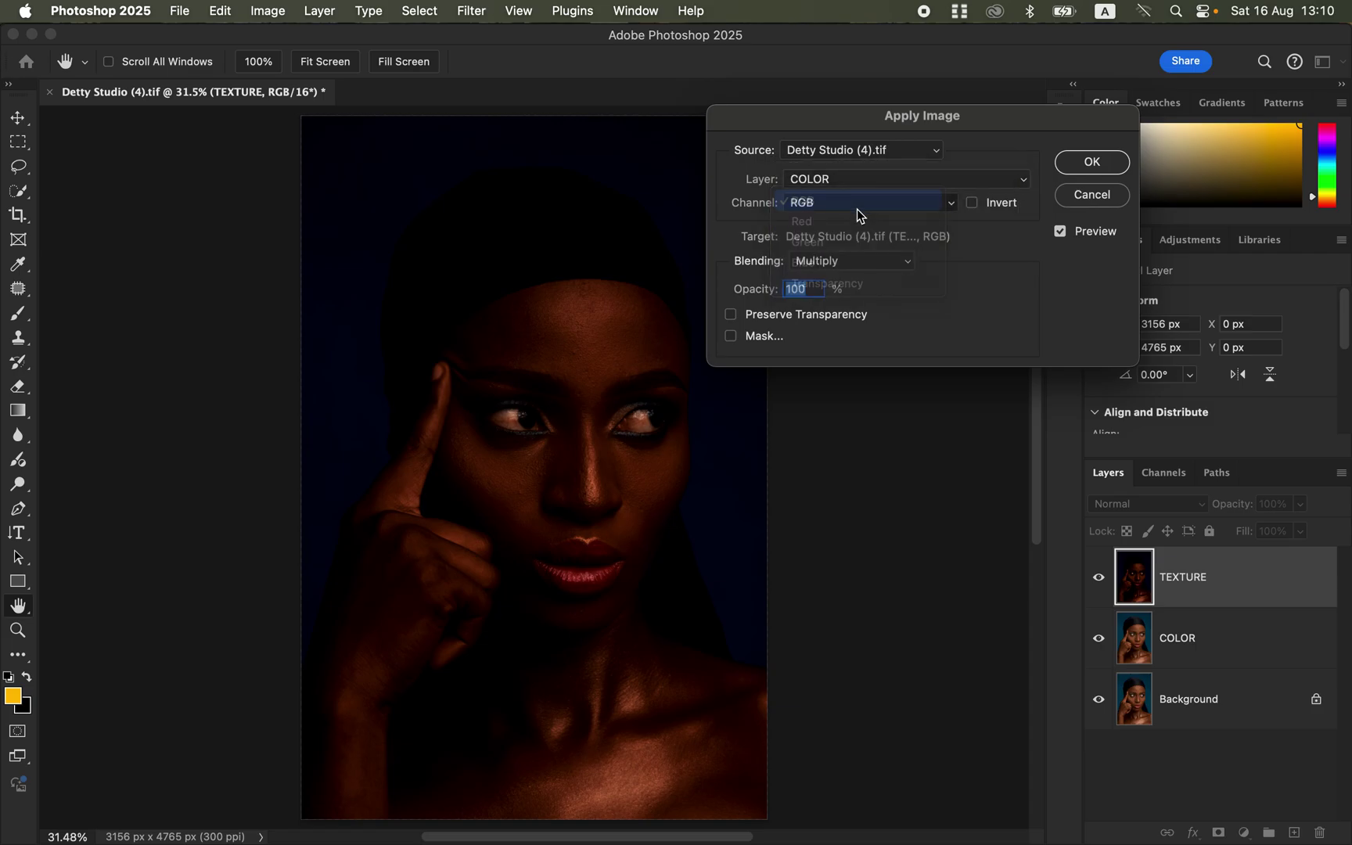
# Step: Set the Apply Image blending to Add, with scale 2 and offset 0, and invert the source
pyautogui.click(857, 262)
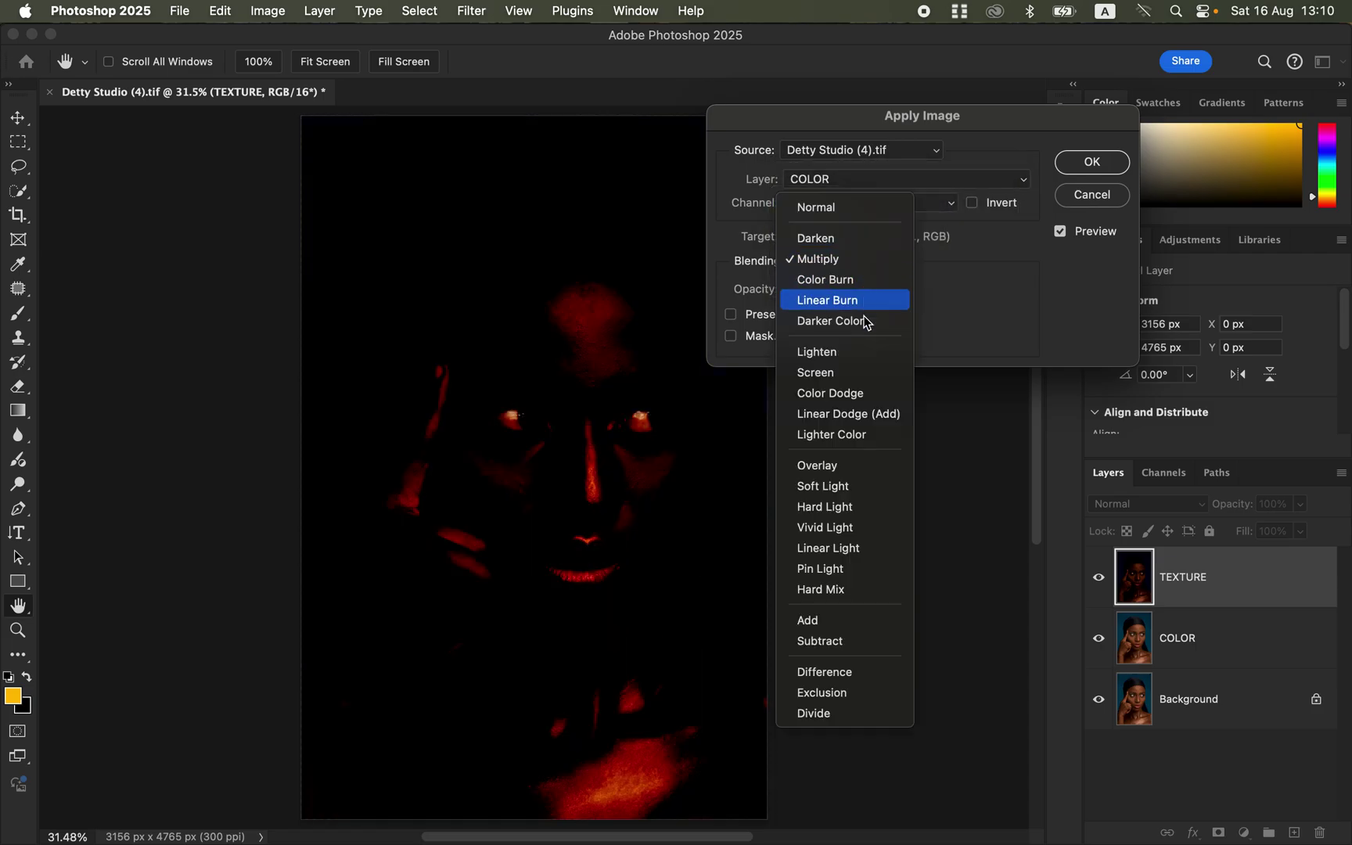
pyautogui.click(860, 621)
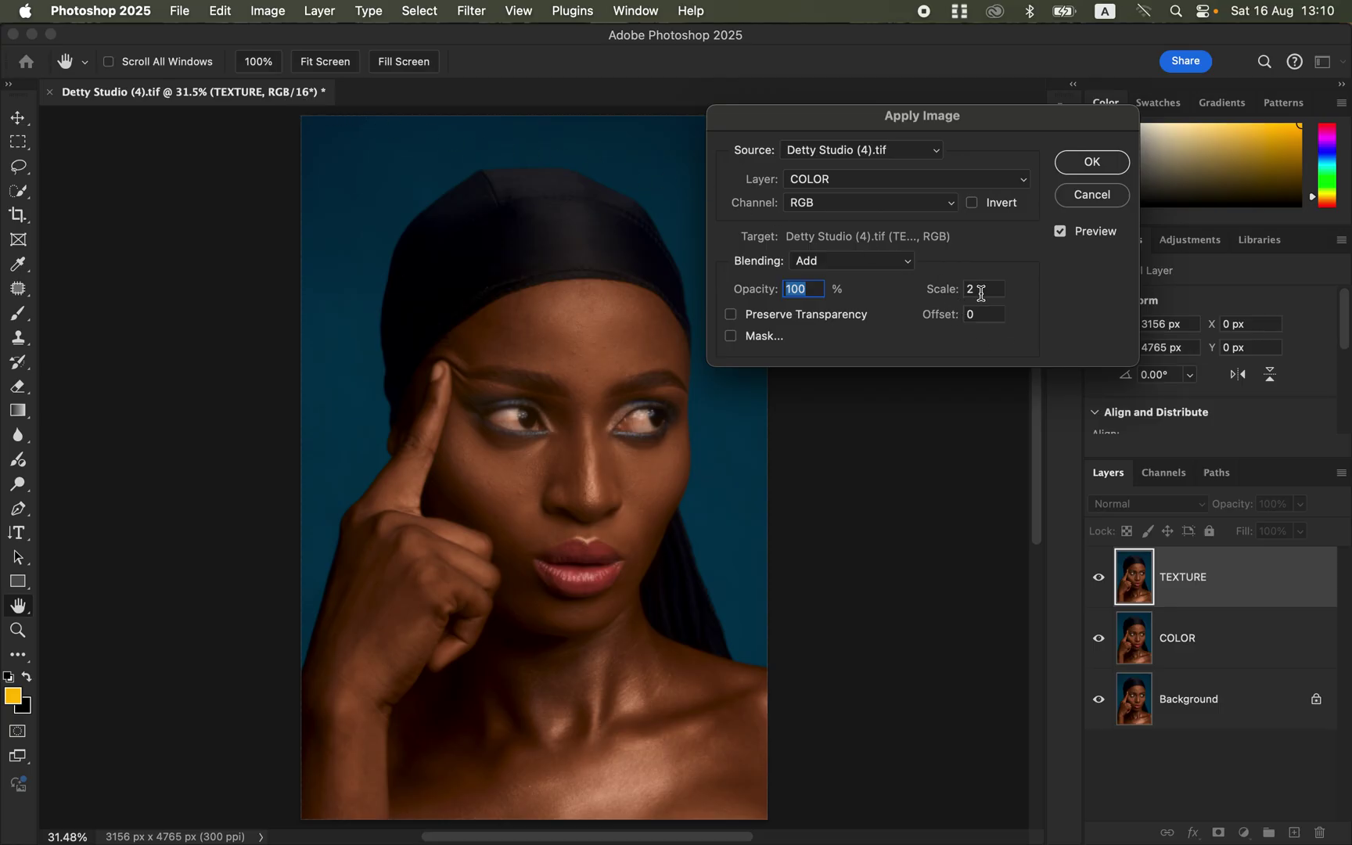
pyautogui.click(980, 215)
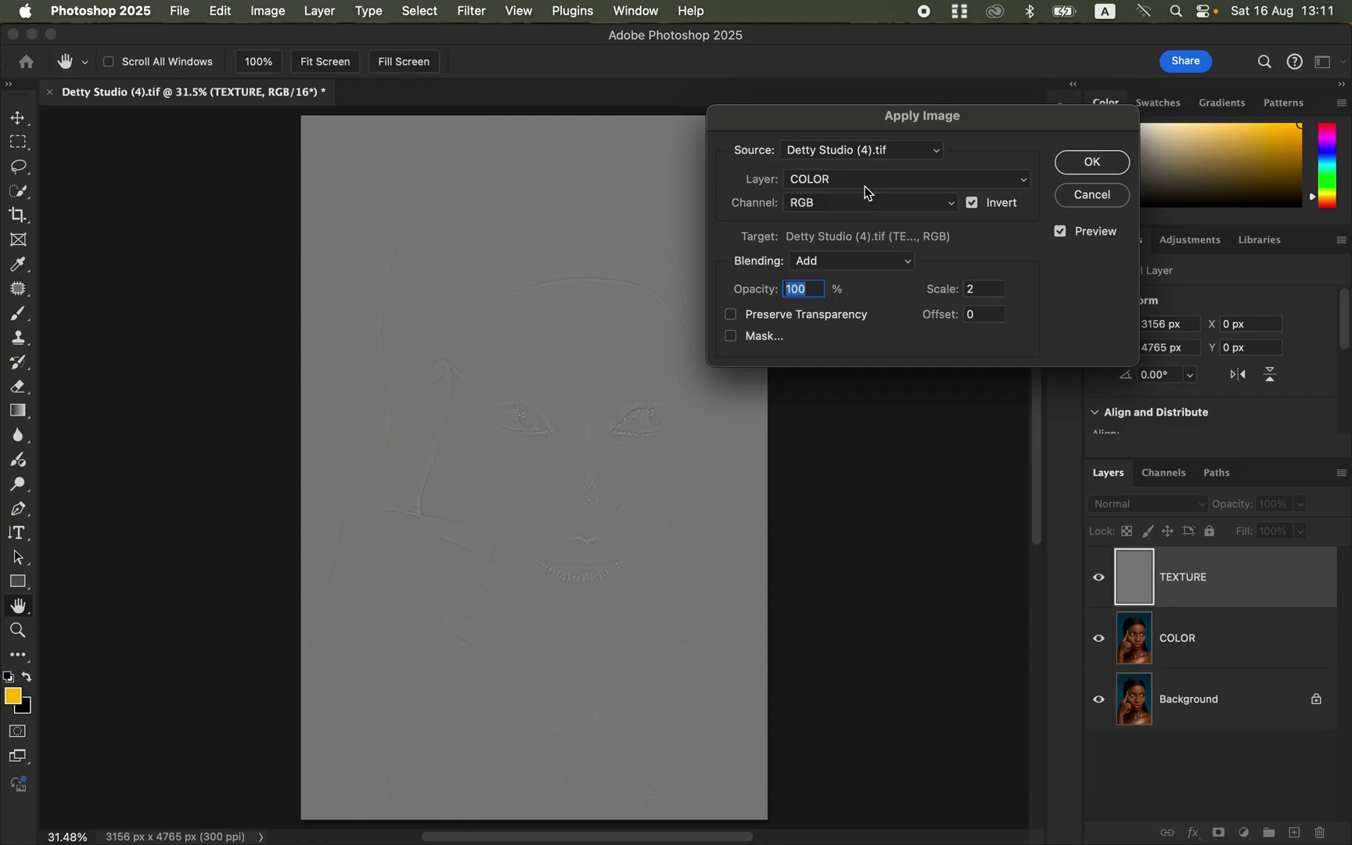
# Step: Try Subtract blending with scale 2, offset 128 and Invert turned off in Apply Image
pyautogui.click(833, 269)
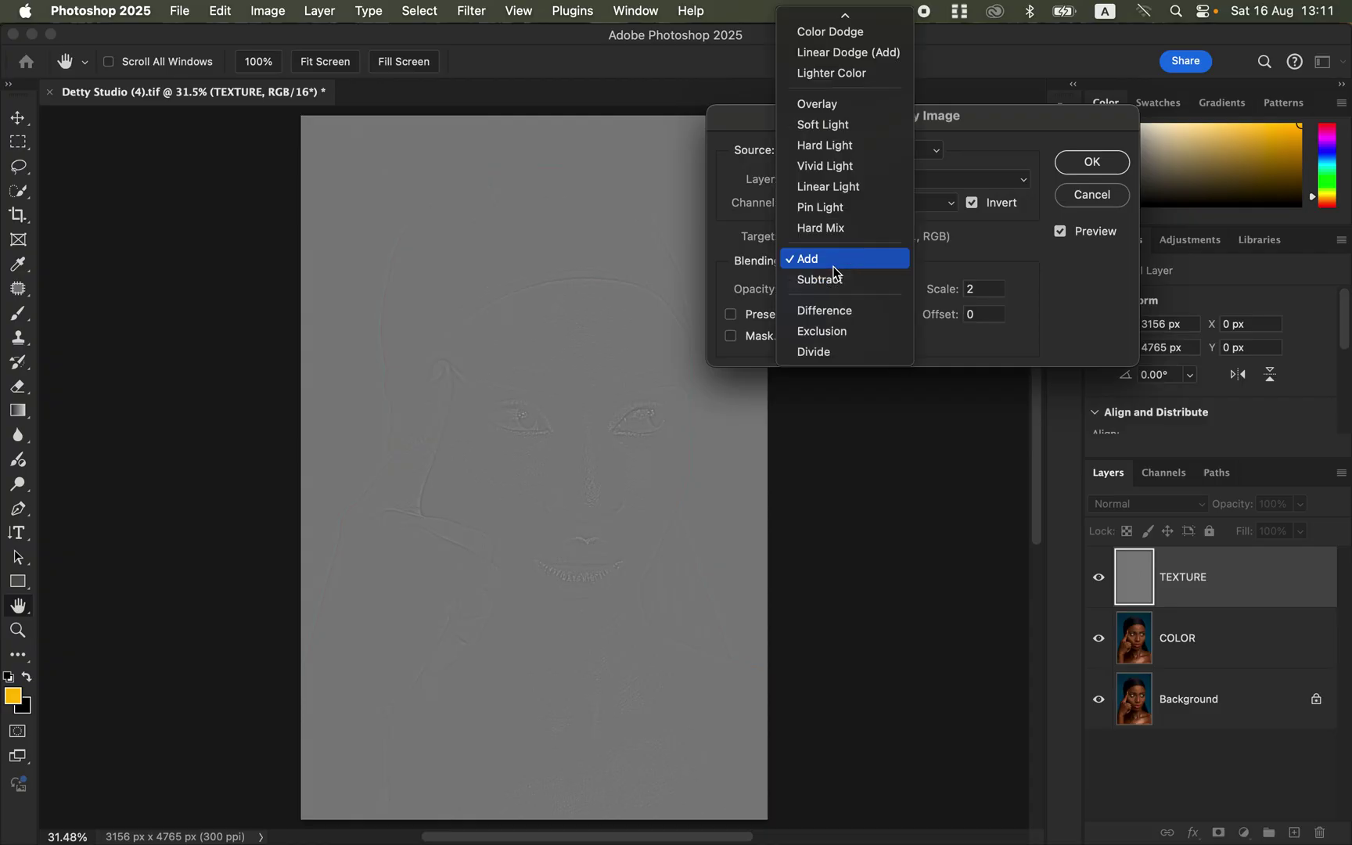
pyautogui.click(835, 279)
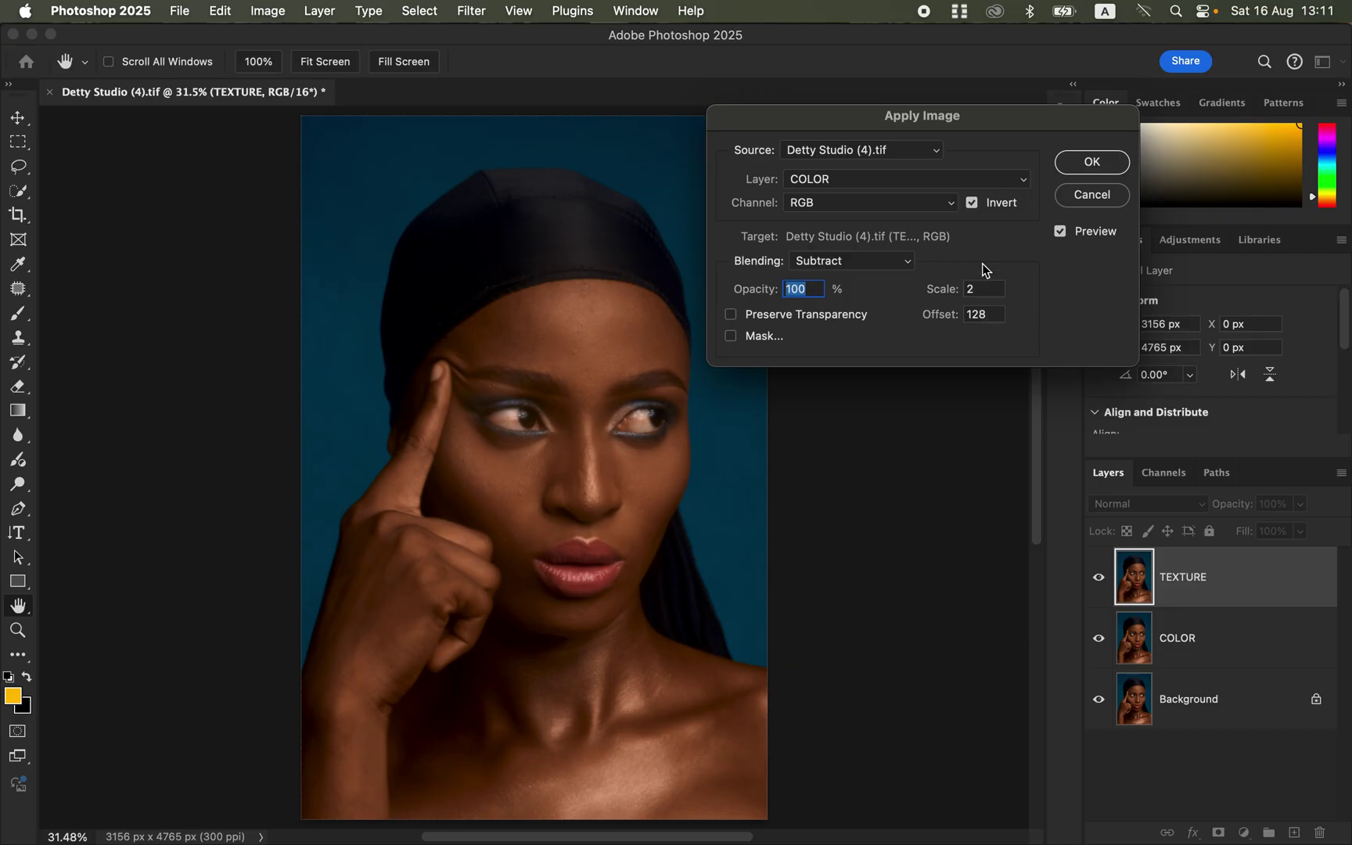
pyautogui.click(974, 206)
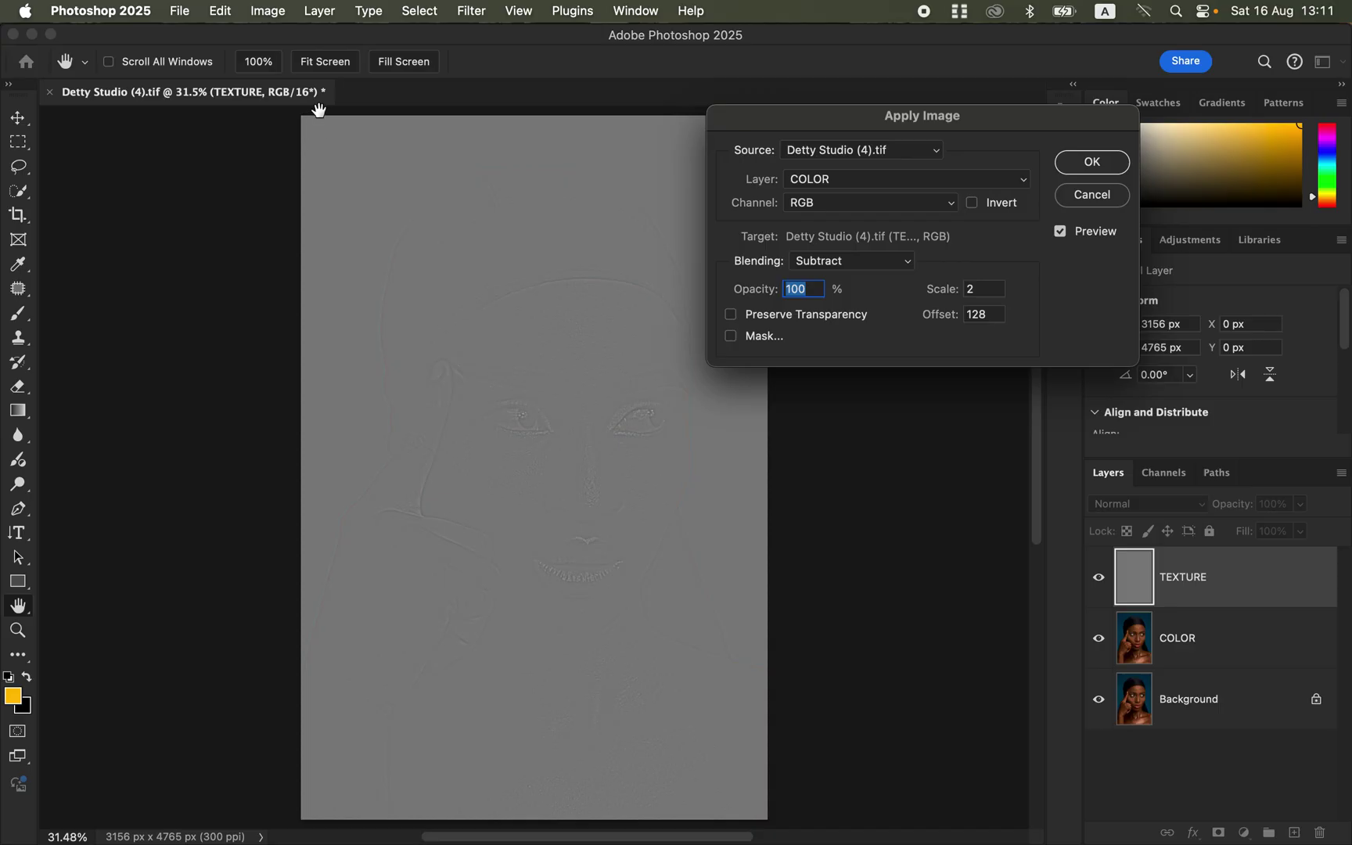
# Step: Apply the image to the TEXTURE layer with Add blending and Invert on, and set the layer's blend mode to Linear Light
pyautogui.click(853, 261)
pyautogui.click(845, 238)
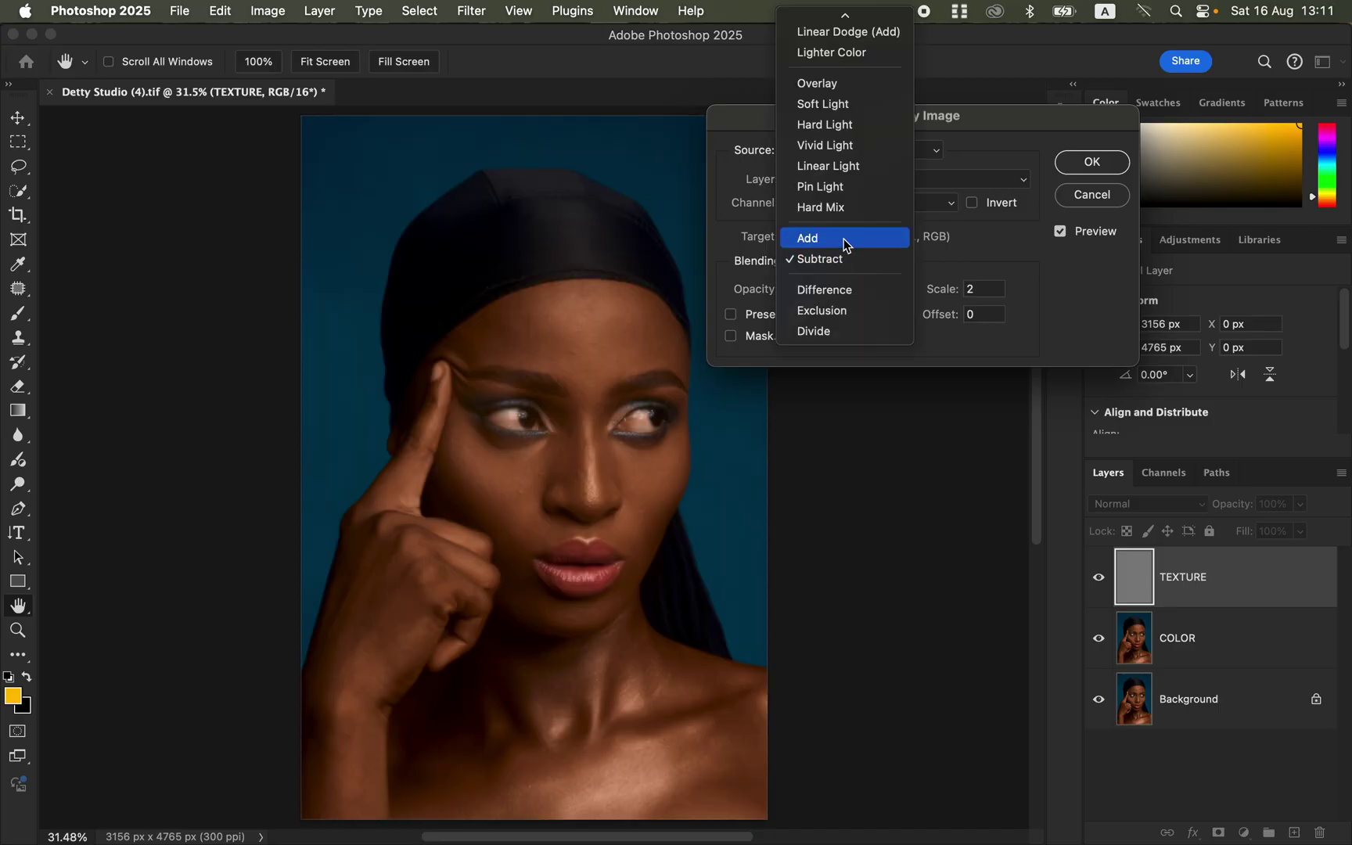
pyautogui.click(975, 204)
pyautogui.click(1092, 162)
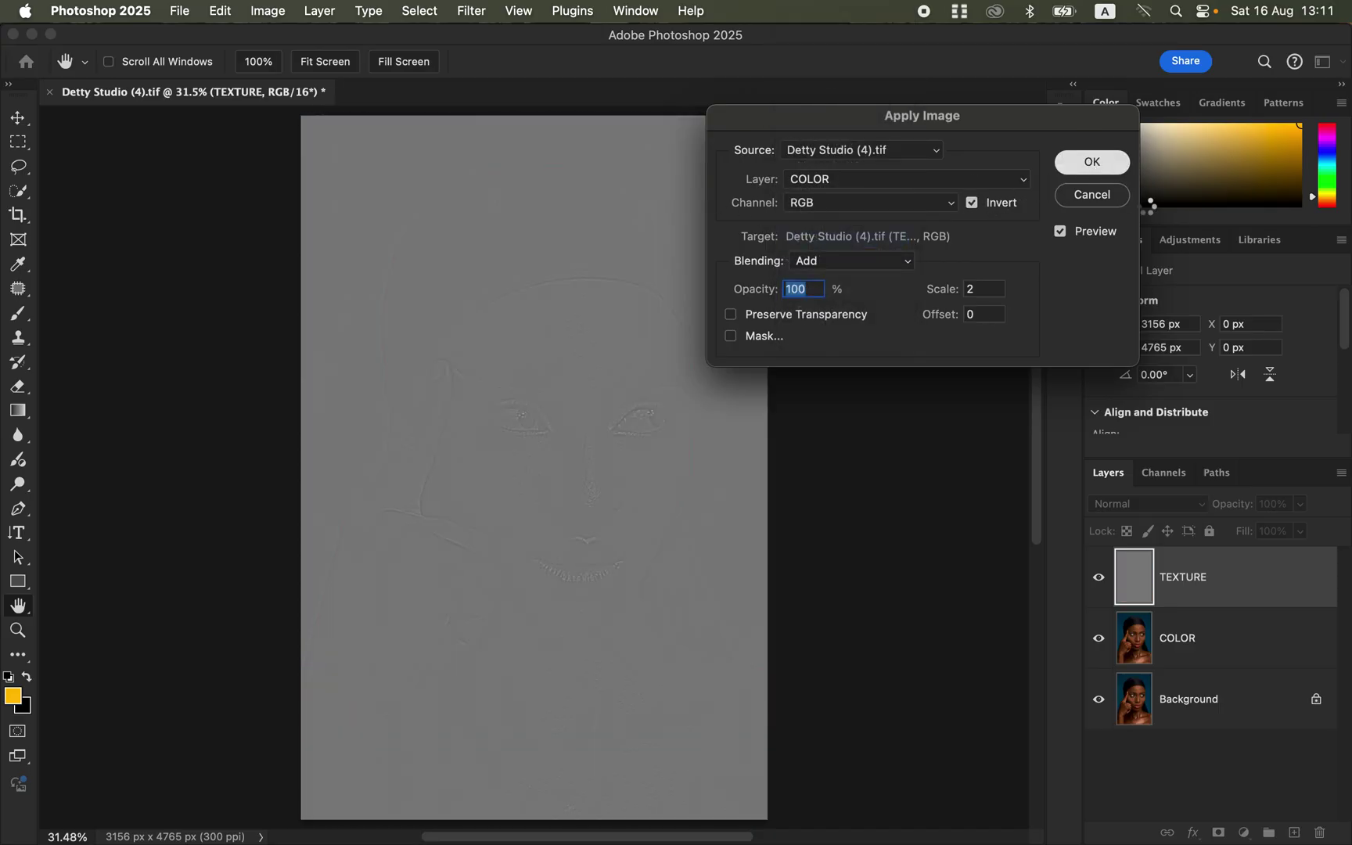
pyautogui.click(1176, 510)
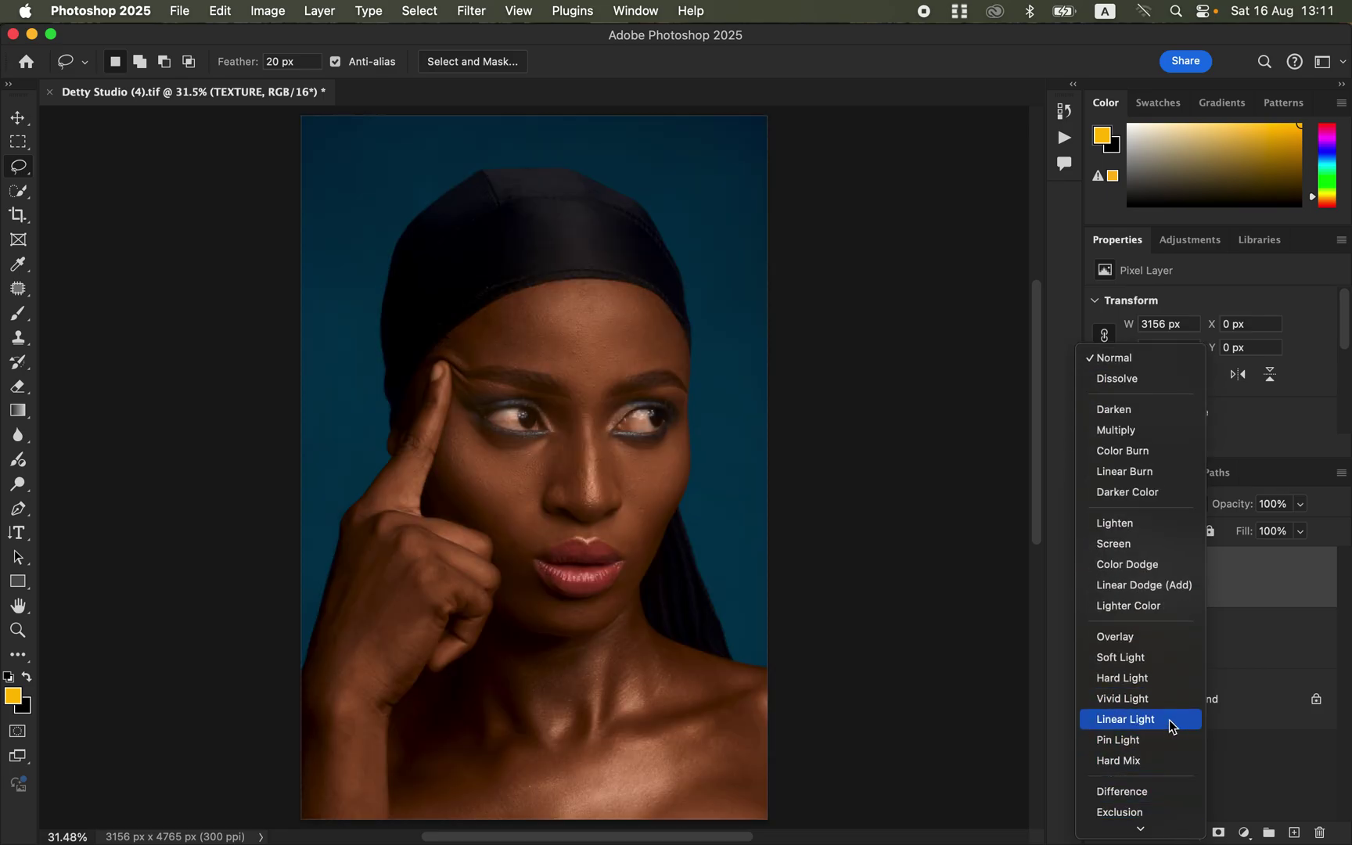
pyautogui.click(1169, 719)
# Step: Group the TEXTURE and COLOR layers, name the group FS, and expand it
pyautogui.click(1253, 641)
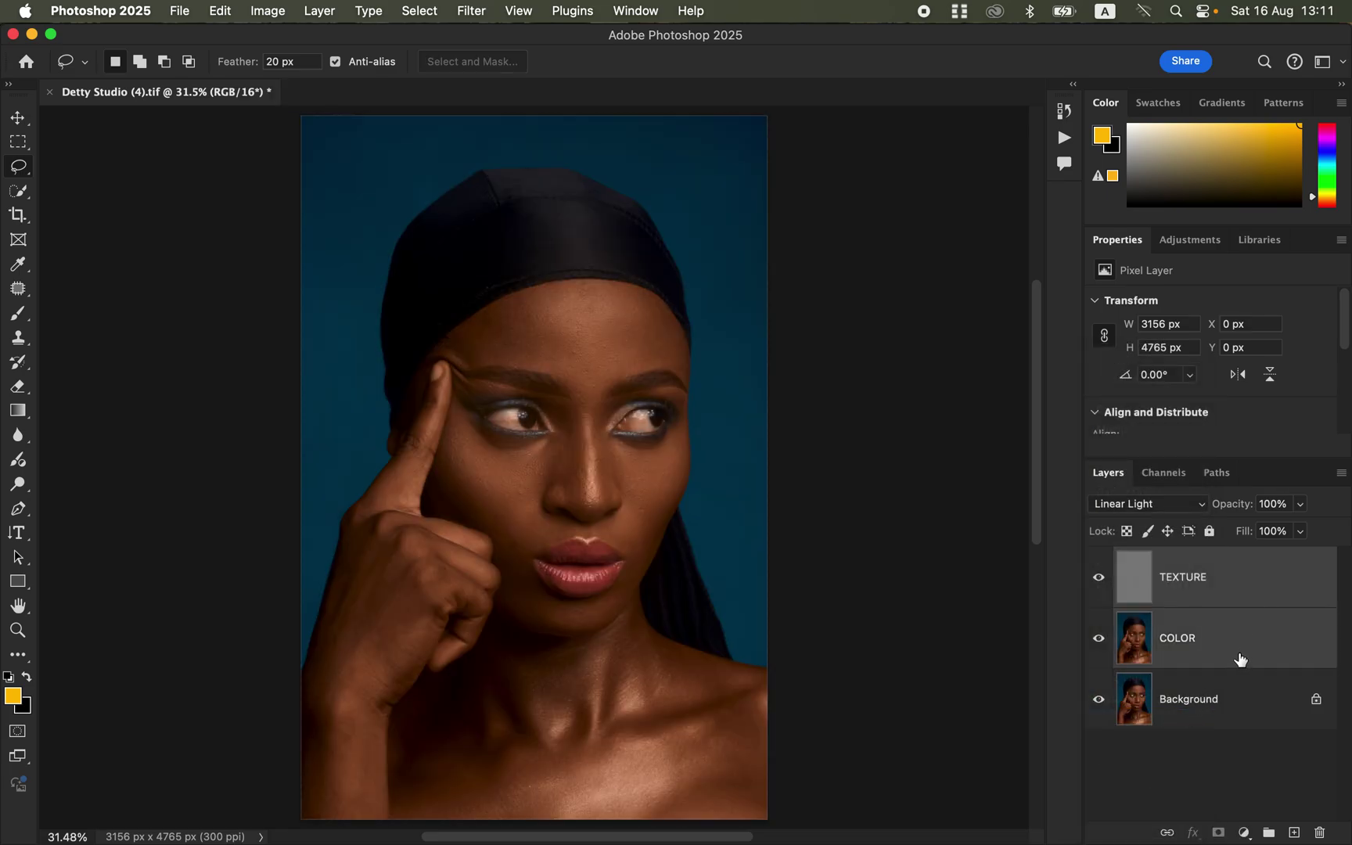
pyautogui.moveTo(1257, 618); pyautogui.dragTo(1269, 834)
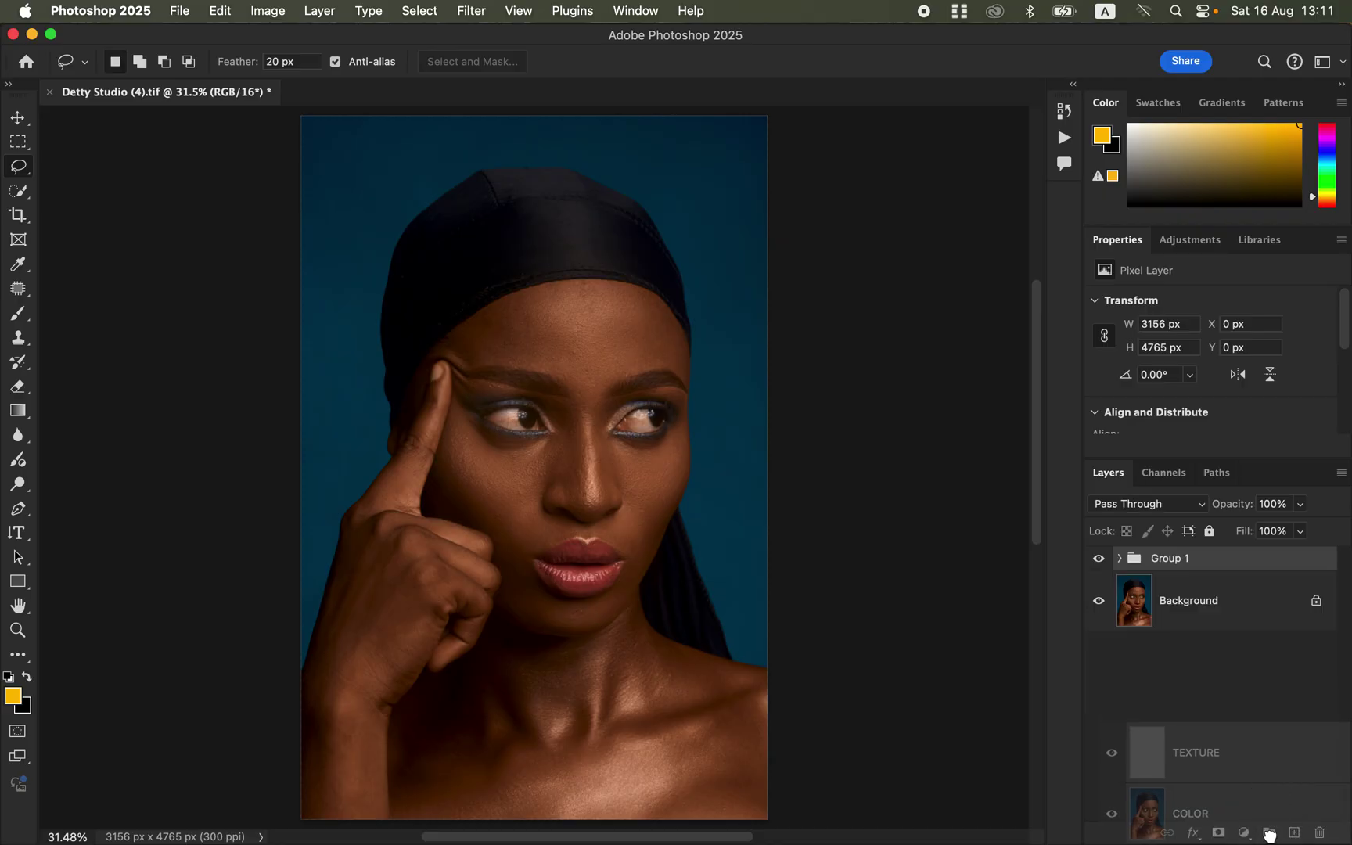
pyautogui.doubleClick(1169, 557)
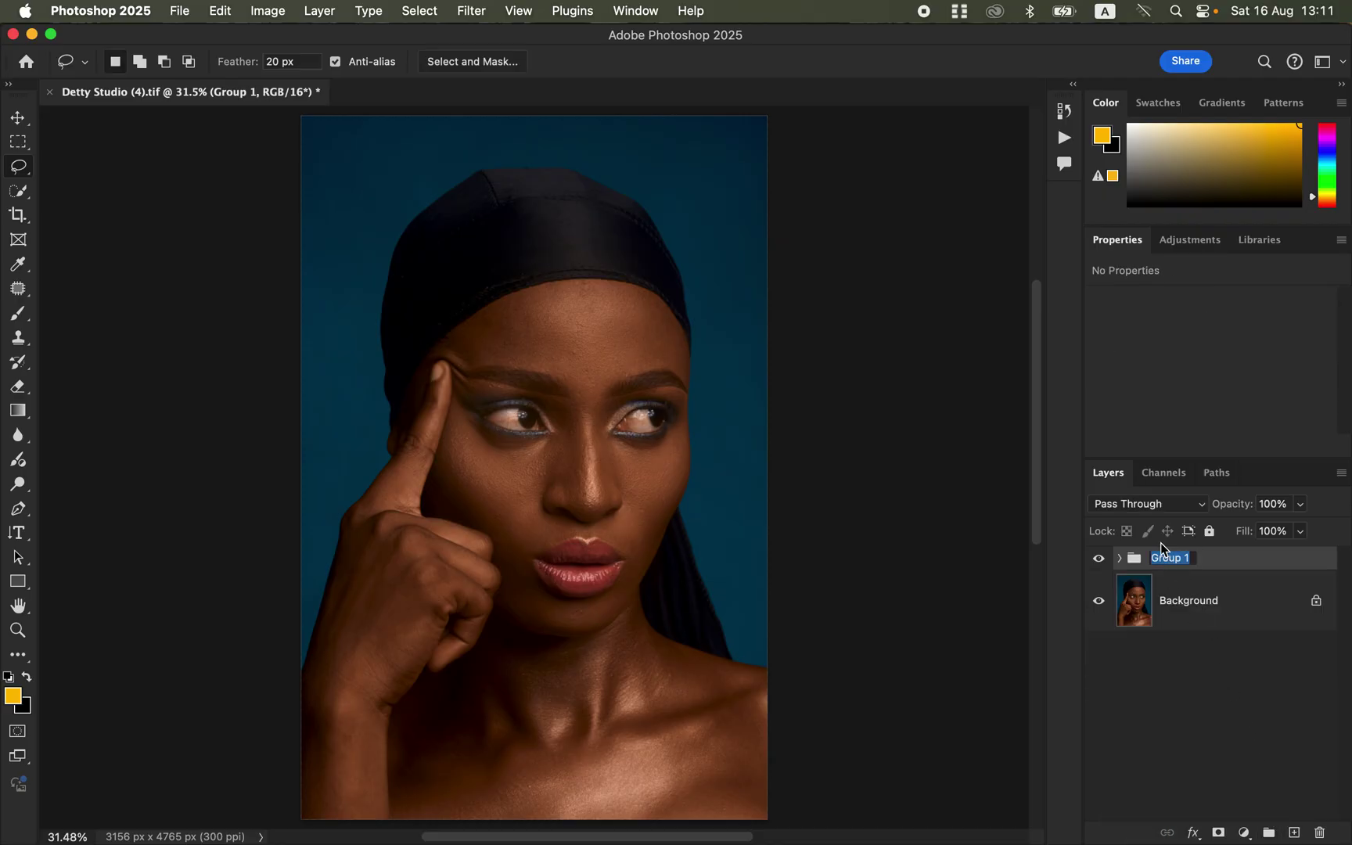
pyautogui.write('FS')
pyautogui.press('Return')
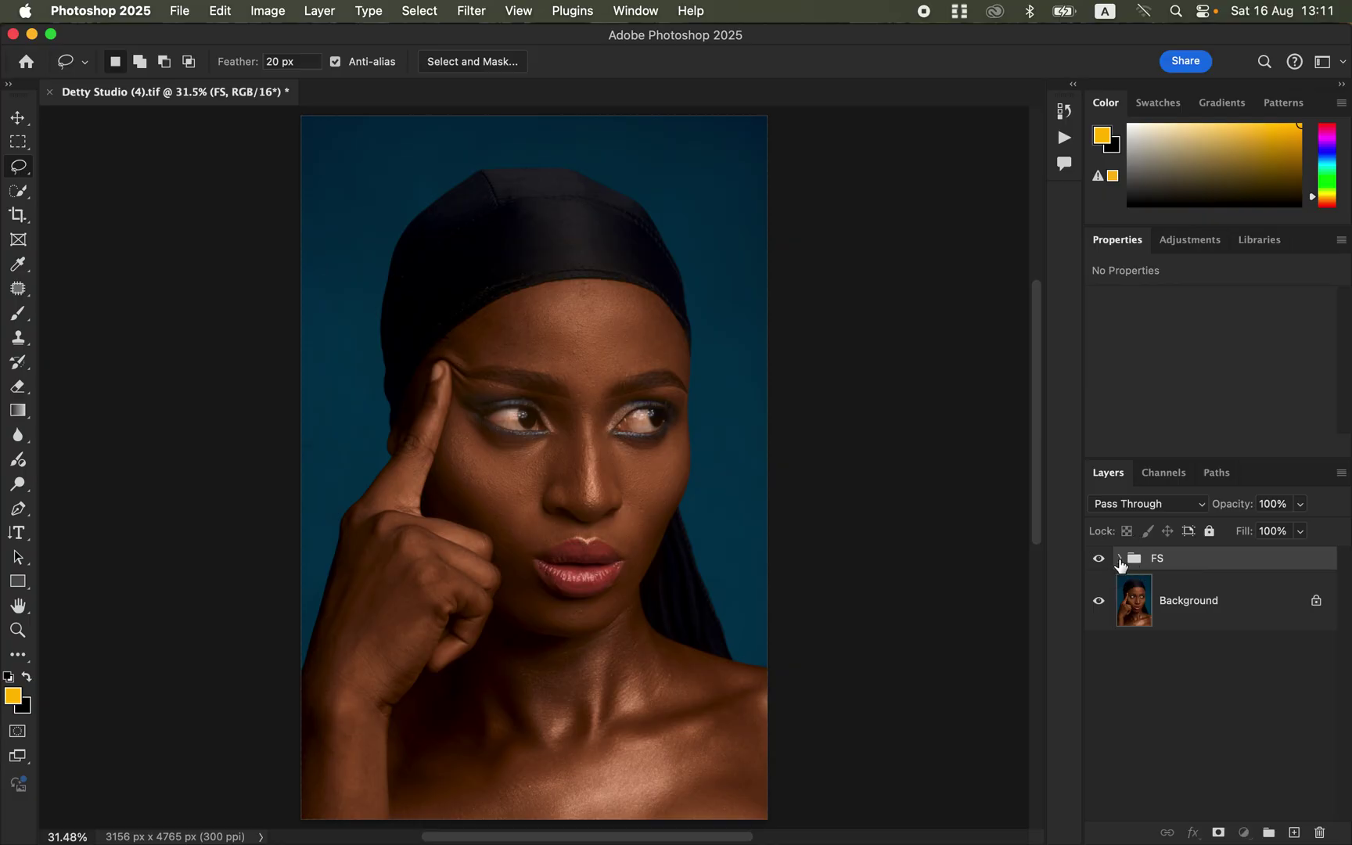
pyautogui.click(1119, 558)
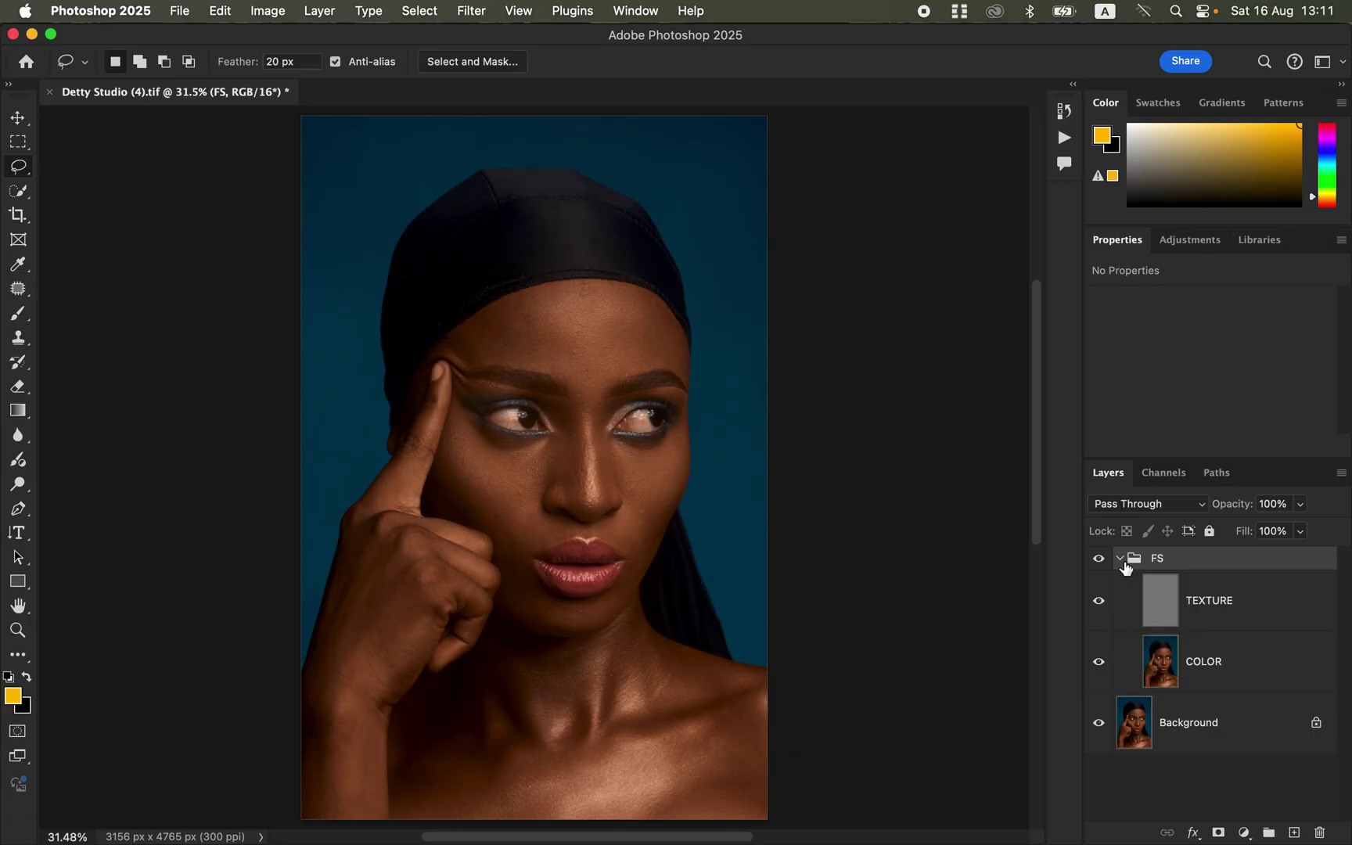
# Step: Select the COLOR layer, hide the TEXTURE layer, and activate the Mixer Brush tool
pyautogui.click(1228, 667)
pyautogui.click(1099, 602)
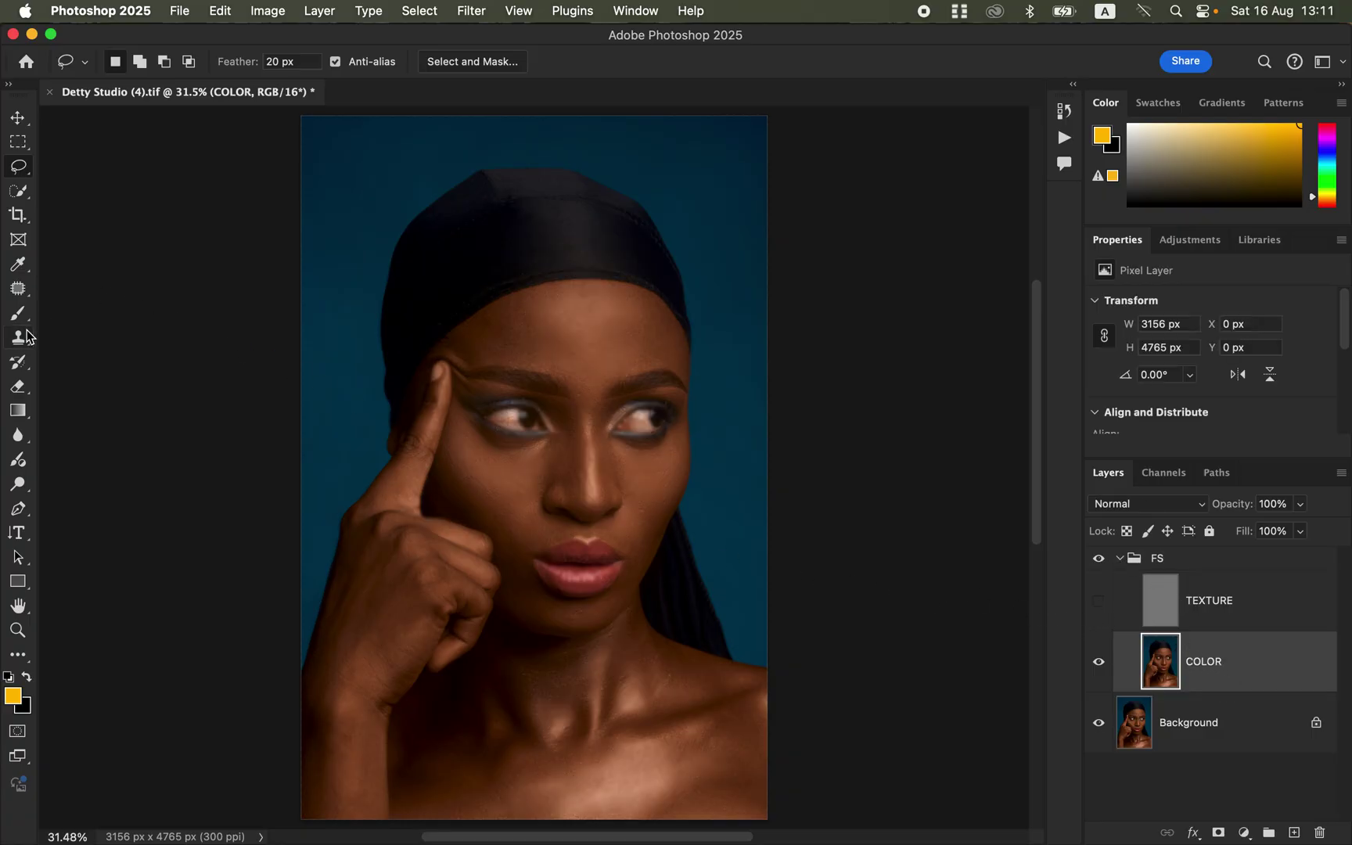
pyautogui.moveTo(19, 313)
pyautogui.mouseDown()
pyautogui.moveTo(117, 335)
pyautogui.moveTo(115, 365)
pyautogui.mouseUp()
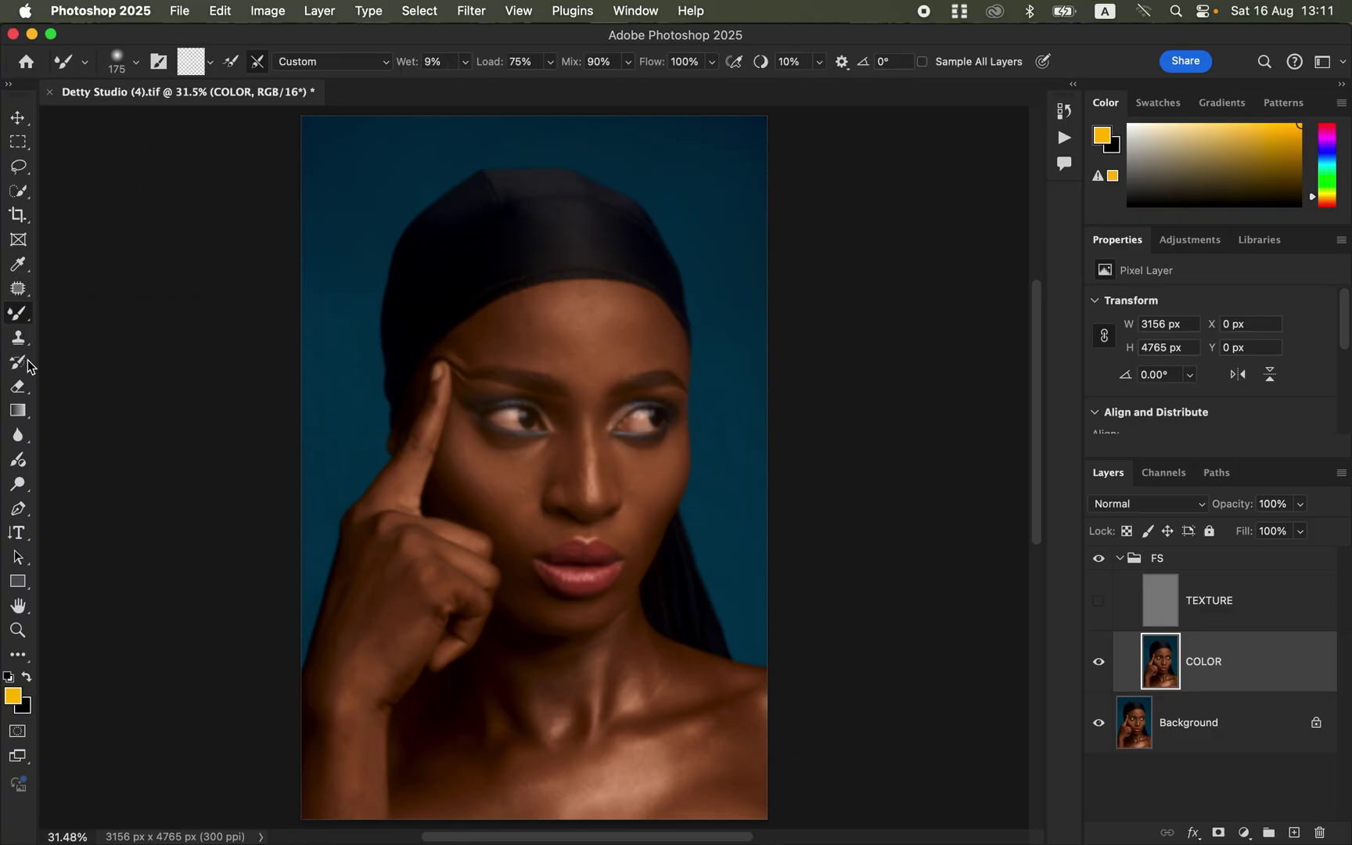
pyautogui.moveTo(19, 313); pyautogui.dragTo(89, 368)
# Step: Prepare the Mixer Brush with the Soft Round tip, clean the brush, and keep it cleaning after each stroke
pyautogui.click(138, 62)
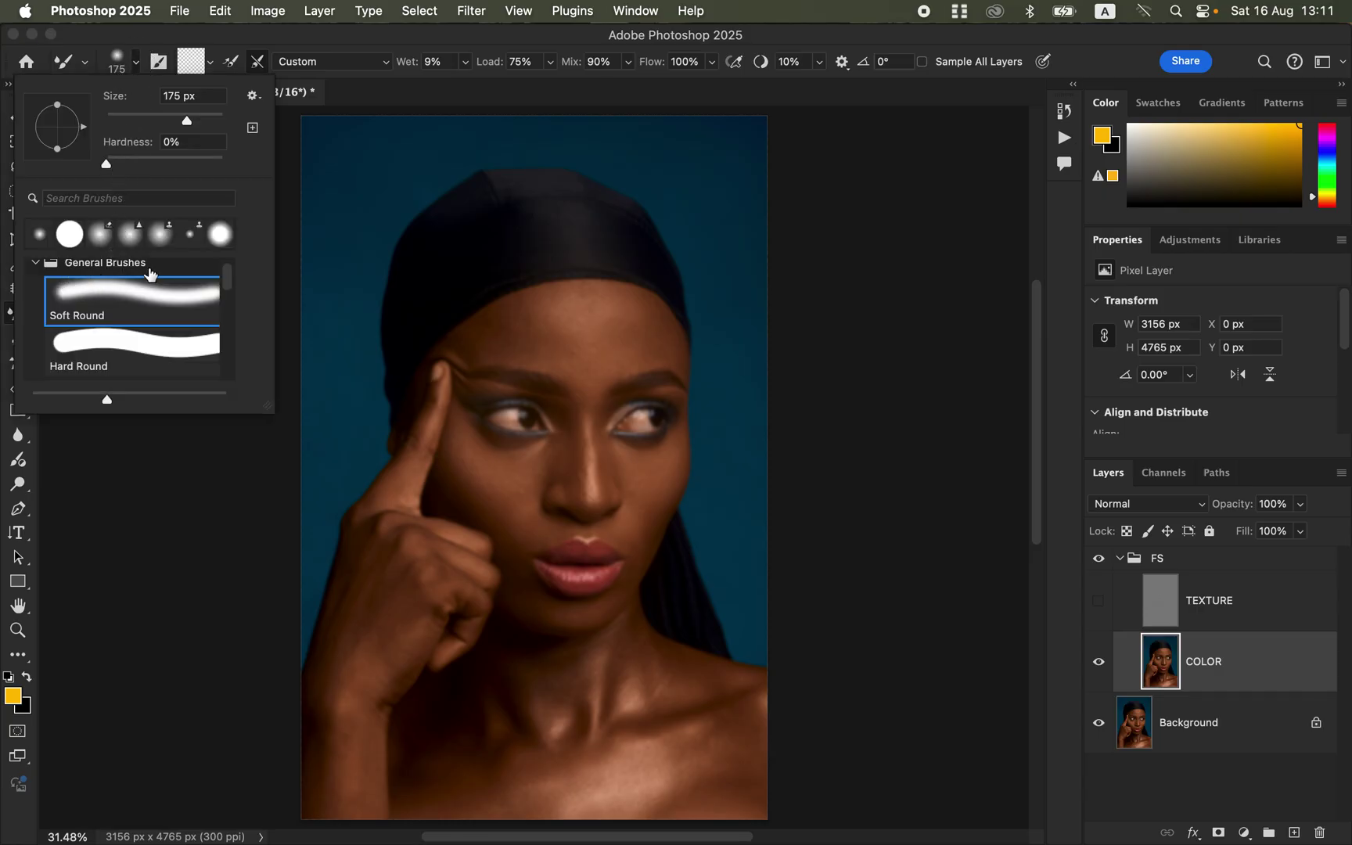
pyautogui.click(209, 62)
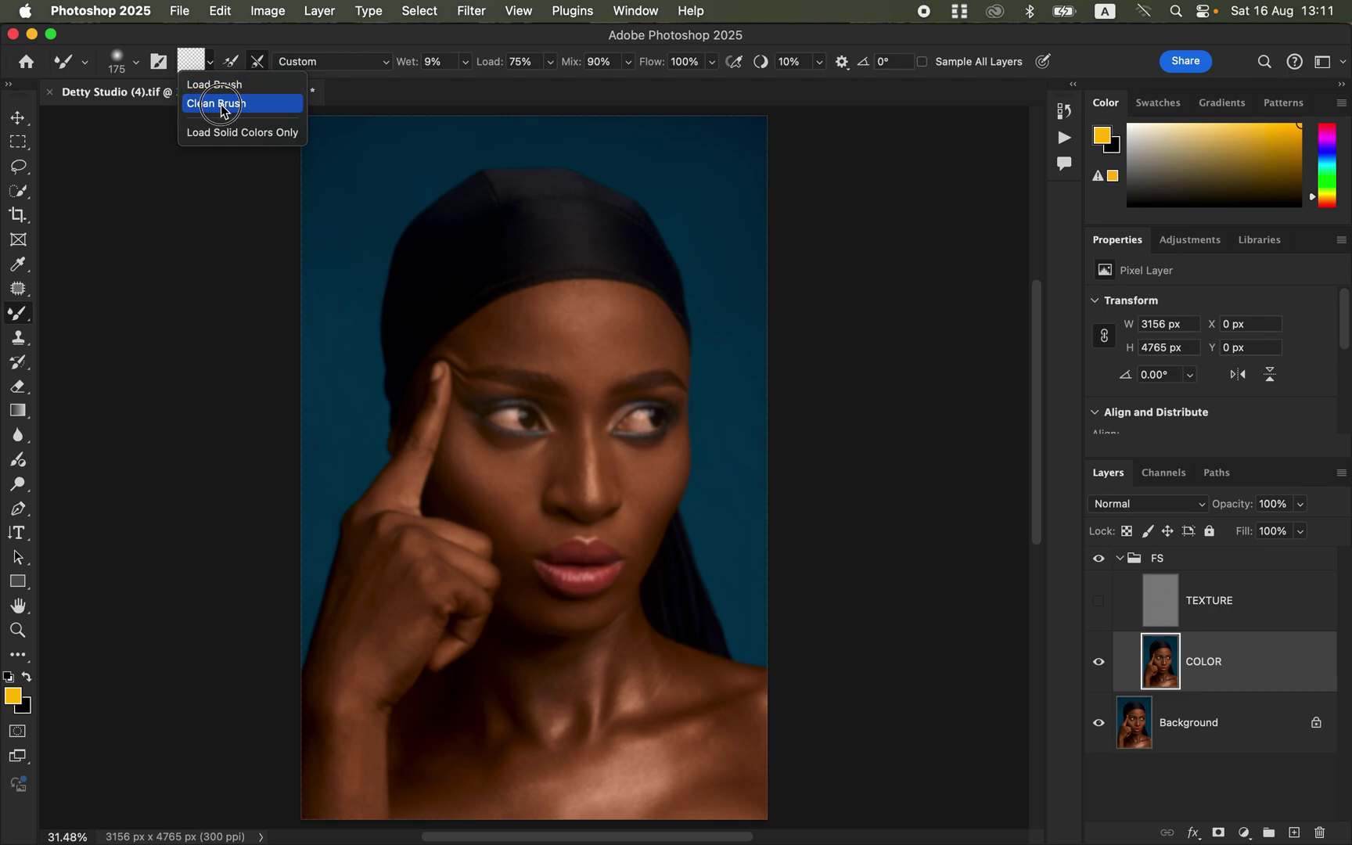
pyautogui.click(229, 102)
pyautogui.click(260, 61)
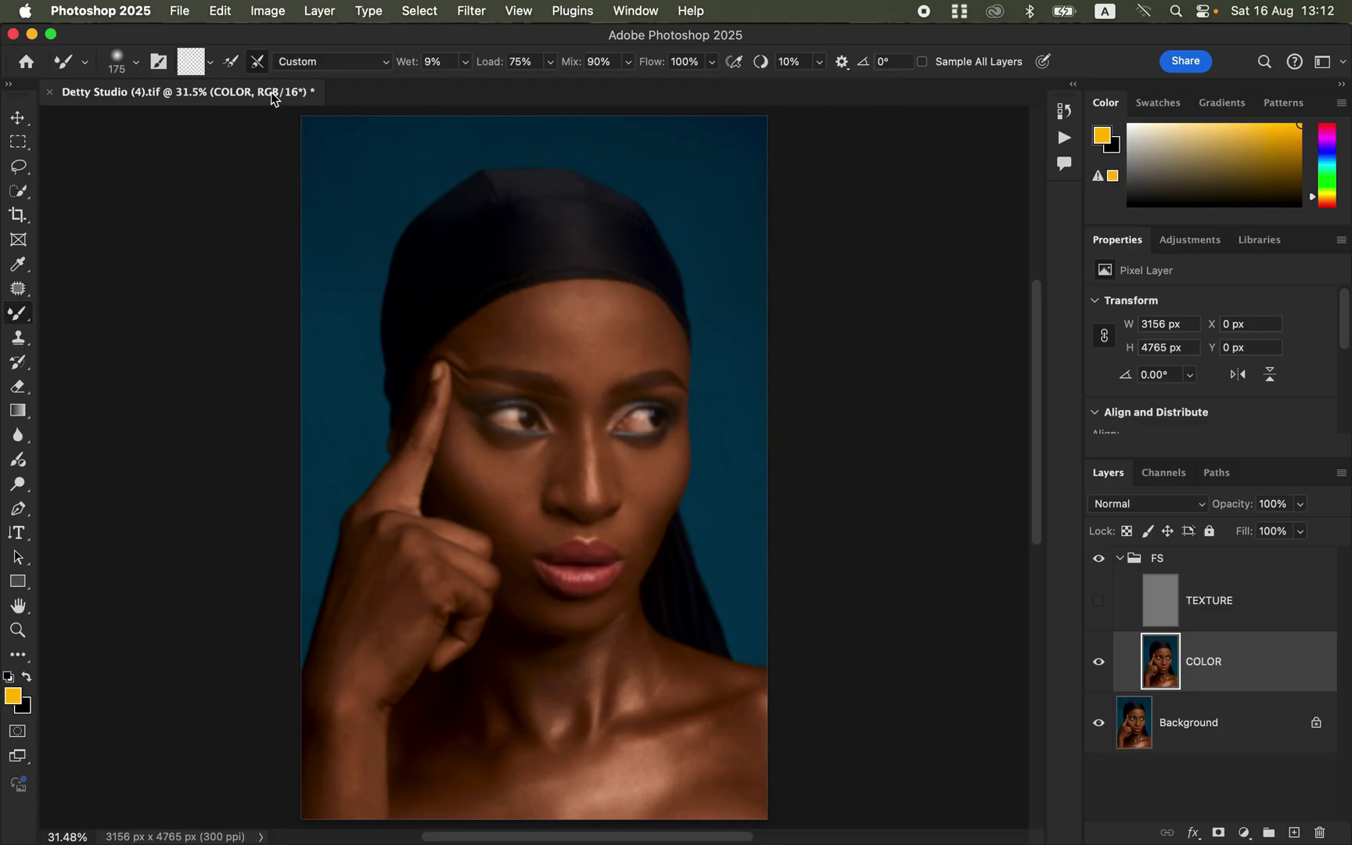
pyautogui.click(211, 63)
pyautogui.click(218, 102)
pyautogui.click(258, 69)
# Step: Enlarge the Mixer Brush to 300 px and blend the tones across the forehead on the COLOR layer
pyautogui.press(']')
pyautogui.press(']')
pyautogui.press(']')
pyautogui.moveTo(519, 320)
pyautogui.mouseDown()
pyautogui.moveTo(473, 338)
pyautogui.moveTo(503, 332)
pyautogui.mouseUp()
pyautogui.press(']')
pyautogui.press('[')
pyautogui.moveTo(504, 326)
pyautogui.mouseDown()
pyautogui.moveTo(530, 350)
pyautogui.moveTo(512, 314)
pyautogui.moveTo(473, 344)
pyautogui.moveTo(508, 319)
pyautogui.moveTo(556, 356)
pyautogui.moveTo(616, 350)
pyautogui.moveTo(562, 359)
pyautogui.moveTo(600, 357)
pyautogui.moveTo(621, 343)
pyautogui.moveTo(621, 315)
pyautogui.moveTo(624, 344)
pyautogui.moveTo(610, 350)
pyautogui.moveTo(633, 312)
pyautogui.moveTo(664, 345)
pyautogui.moveTo(638, 319)
pyautogui.moveTo(566, 366)
pyautogui.moveTo(591, 361)
pyautogui.moveTo(548, 309)
pyautogui.moveTo(538, 315)
pyautogui.moveTo(579, 315)
pyautogui.moveTo(565, 313)
pyautogui.moveTo(581, 301)
pyautogui.moveTo(611, 321)
pyautogui.moveTo(538, 326)
pyautogui.moveTo(574, 343)
pyautogui.moveTo(533, 325)
pyautogui.moveTo(604, 336)
pyautogui.moveTo(611, 315)
pyautogui.moveTo(655, 343)
pyautogui.moveTo(619, 360)
pyautogui.moveTo(657, 325)
pyautogui.moveTo(507, 323)
pyautogui.moveTo(561, 362)
pyautogui.mouseUp()
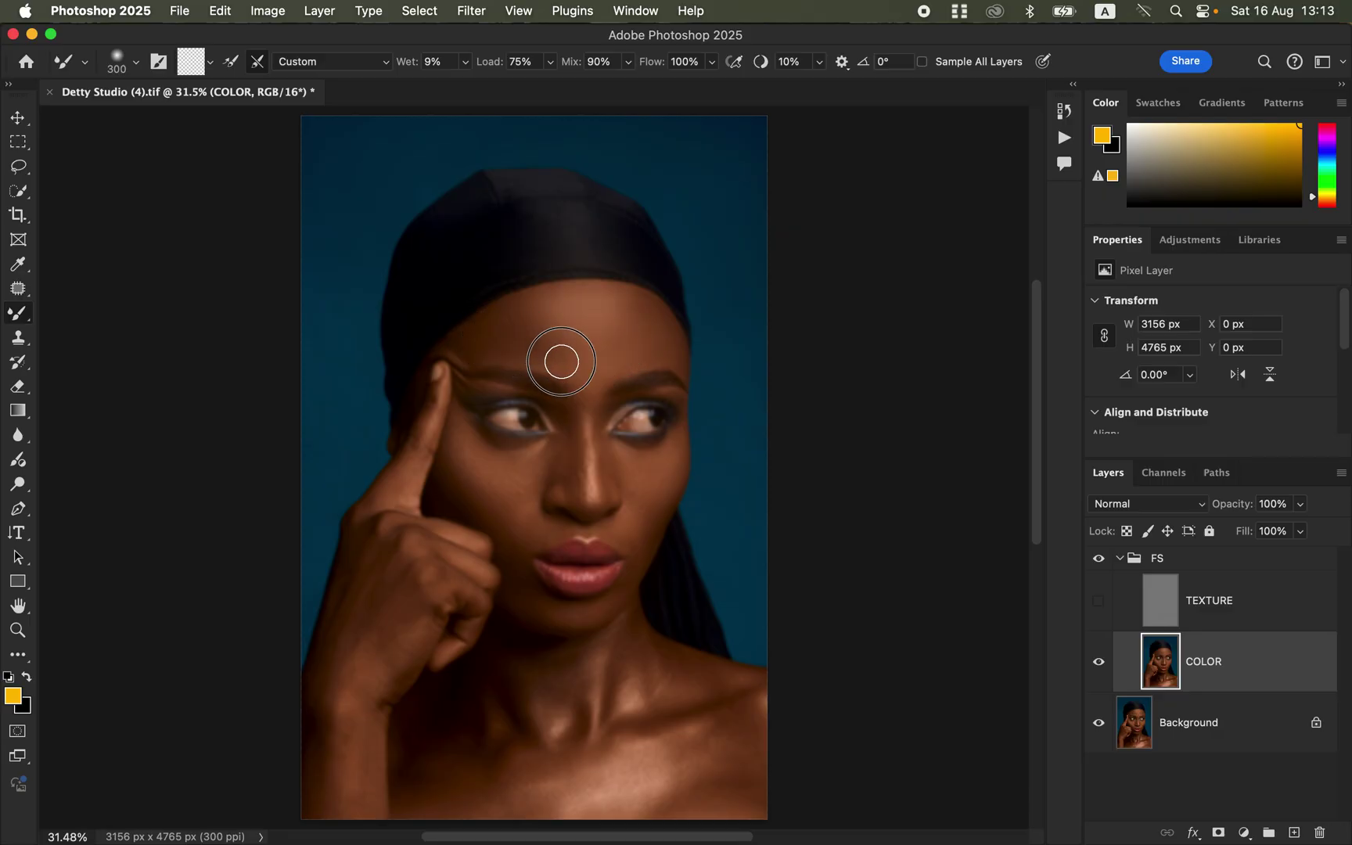
# Step: Blend the skin tones on the cheeks, nose and around the mouth with the Mixer Brush at 175 px
pyautogui.moveTo(540, 458)
pyautogui.mouseDown()
pyautogui.moveTo(476, 453)
pyautogui.moveTo(494, 477)
pyautogui.moveTo(536, 462)
pyautogui.moveTo(497, 464)
pyautogui.moveTo(537, 461)
pyautogui.moveTo(506, 491)
pyautogui.moveTo(481, 465)
pyautogui.moveTo(513, 487)
pyautogui.moveTo(663, 469)
pyautogui.moveTo(643, 533)
pyautogui.moveTo(655, 463)
pyautogui.moveTo(500, 513)
pyautogui.moveTo(507, 526)
pyautogui.moveTo(463, 456)
pyautogui.moveTo(510, 475)
pyautogui.moveTo(484, 468)
pyautogui.mouseUp()
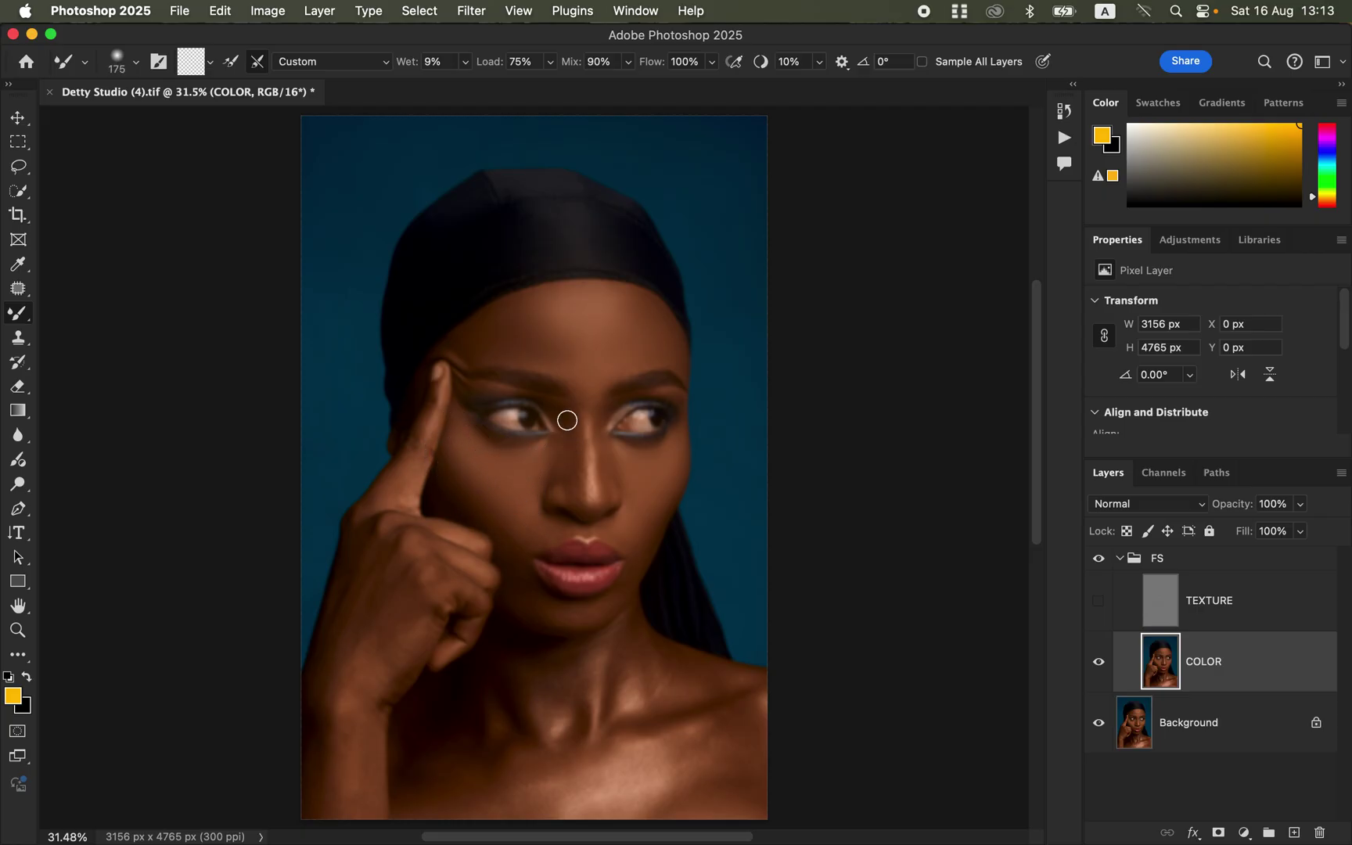
pyautogui.moveTo(567, 420)
pyautogui.mouseDown()
pyautogui.moveTo(572, 469)
pyautogui.moveTo(566, 421)
pyautogui.moveTo(575, 474)
pyautogui.moveTo(571, 440)
pyautogui.moveTo(586, 450)
pyautogui.moveTo(591, 431)
pyautogui.moveTo(607, 471)
pyautogui.moveTo(591, 386)
pyautogui.moveTo(668, 344)
pyautogui.moveTo(675, 356)
pyautogui.moveTo(479, 338)
pyautogui.mouseUp()
pyautogui.moveTo(617, 598); pyautogui.dragTo(633, 570)
pyautogui.moveTo(513, 579)
pyautogui.mouseDown()
pyautogui.moveTo(531, 598)
pyautogui.moveTo(508, 533)
pyautogui.mouseUp()
pyautogui.moveTo(567, 468)
pyautogui.mouseDown()
pyautogui.moveTo(576, 487)
pyautogui.moveTo(588, 374)
pyautogui.mouseUp()
pyautogui.moveTo(611, 451)
pyautogui.mouseDown()
pyautogui.moveTo(617, 461)
pyautogui.moveTo(601, 433)
pyautogui.mouseUp()
pyautogui.moveTo(593, 482); pyautogui.dragTo(604, 483)
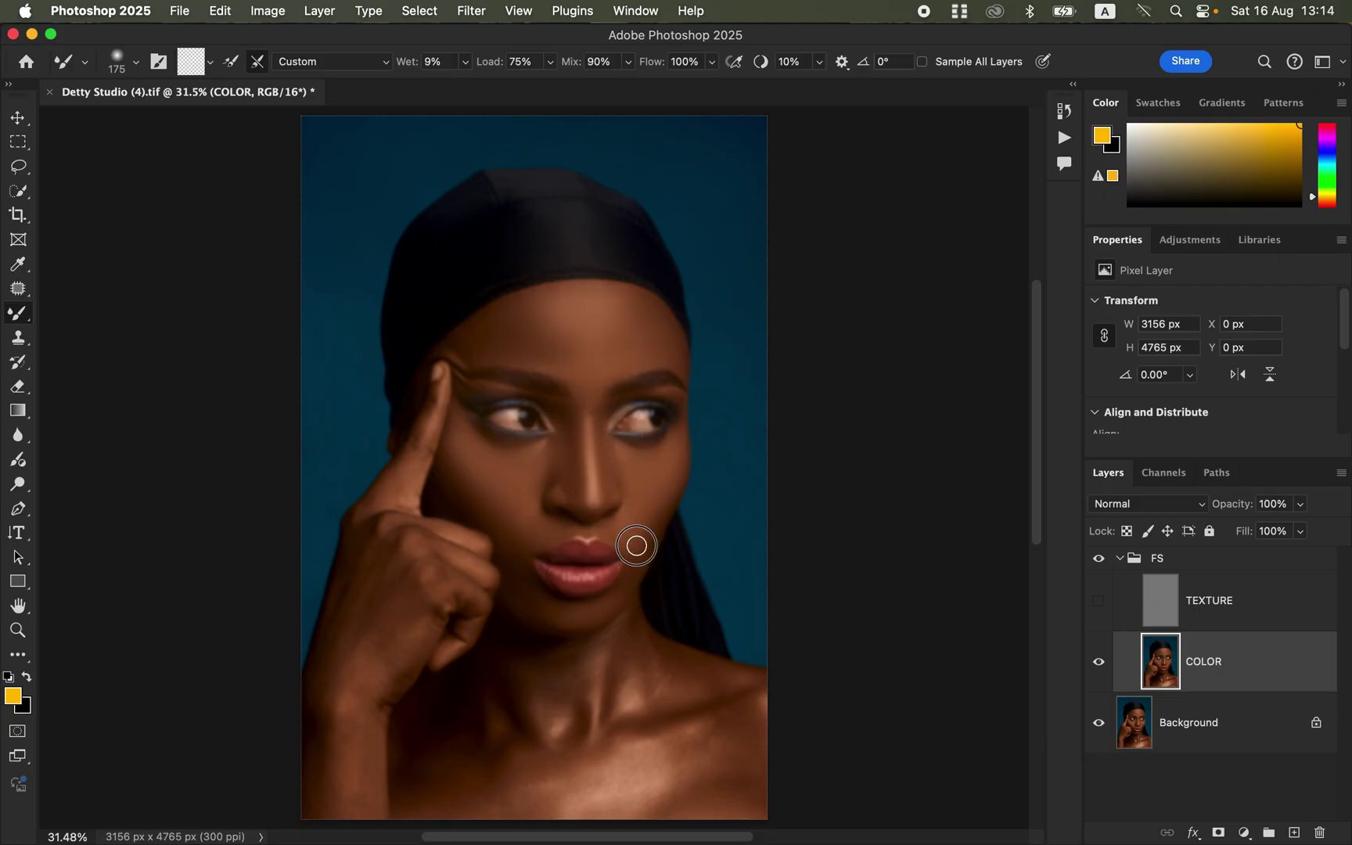
# Step: Smooth the tones on the neck, chest and shoulder with a larger Mixer Brush, and reduce the brush to 250 px
pyautogui.moveTo(603, 605); pyautogui.dragTo(497, 646)
pyautogui.press(']')
pyautogui.moveTo(546, 670)
pyautogui.mouseDown()
pyautogui.moveTo(560, 720)
pyautogui.moveTo(594, 666)
pyautogui.moveTo(595, 716)
pyautogui.moveTo(631, 664)
pyautogui.moveTo(648, 704)
pyautogui.moveTo(649, 677)
pyautogui.moveTo(666, 689)
pyautogui.moveTo(628, 638)
pyautogui.moveTo(630, 676)
pyautogui.moveTo(623, 640)
pyautogui.moveTo(538, 691)
pyautogui.mouseUp()
pyautogui.moveTo(529, 761)
pyautogui.mouseDown()
pyautogui.moveTo(599, 794)
pyautogui.moveTo(599, 779)
pyautogui.moveTo(656, 774)
pyautogui.moveTo(646, 801)
pyautogui.moveTo(728, 744)
pyautogui.moveTo(683, 798)
pyautogui.moveTo(689, 766)
pyautogui.moveTo(668, 760)
pyautogui.moveTo(696, 742)
pyautogui.moveTo(700, 765)
pyautogui.moveTo(679, 794)
pyautogui.moveTo(693, 799)
pyautogui.moveTo(706, 770)
pyautogui.moveTo(683, 741)
pyautogui.moveTo(689, 793)
pyautogui.moveTo(670, 811)
pyautogui.moveTo(753, 803)
pyautogui.moveTo(738, 733)
pyautogui.moveTo(654, 688)
pyautogui.moveTo(659, 662)
pyautogui.moveTo(719, 686)
pyautogui.moveTo(767, 686)
pyautogui.moveTo(719, 716)
pyautogui.moveTo(755, 708)
pyautogui.mouseUp()
pyautogui.press('[')
pyautogui.press('[')
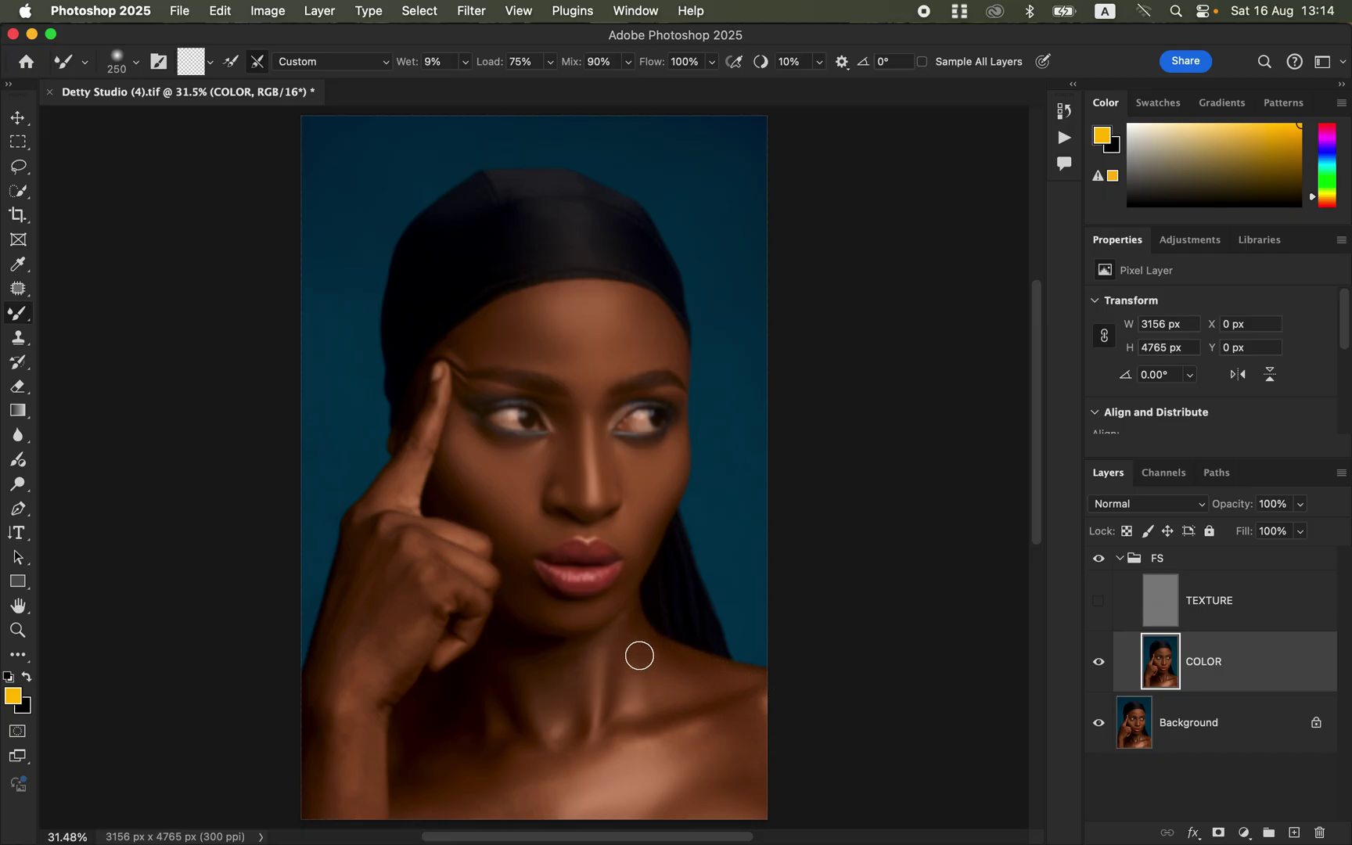
# Step: Blend the tones on the forearm, hand and fingers, and touch up the forehead, with the Mixer Brush at 250 px
pyautogui.moveTo(496, 715)
pyautogui.mouseDown()
pyautogui.moveTo(453, 799)
pyautogui.moveTo(564, 805)
pyautogui.moveTo(392, 759)
pyautogui.moveTo(353, 794)
pyautogui.moveTo(320, 779)
pyautogui.moveTo(359, 573)
pyautogui.moveTo(353, 630)
pyautogui.moveTo(387, 679)
pyautogui.moveTo(348, 694)
pyautogui.moveTo(445, 582)
pyautogui.moveTo(410, 573)
pyautogui.moveTo(465, 552)
pyautogui.moveTo(386, 539)
pyautogui.moveTo(360, 557)
pyautogui.moveTo(332, 661)
pyautogui.moveTo(323, 788)
pyautogui.moveTo(355, 791)
pyautogui.moveTo(412, 658)
pyautogui.mouseUp()
pyautogui.moveTo(458, 594); pyautogui.dragTo(457, 575)
pyautogui.moveTo(407, 465)
pyautogui.mouseDown()
pyautogui.moveTo(431, 419)
pyautogui.moveTo(350, 546)
pyautogui.moveTo(353, 583)
pyautogui.moveTo(393, 589)
pyautogui.moveTo(357, 648)
pyautogui.moveTo(343, 610)
pyautogui.moveTo(371, 660)
pyautogui.moveTo(360, 632)
pyautogui.moveTo(378, 562)
pyautogui.moveTo(419, 633)
pyautogui.moveTo(439, 600)
pyautogui.mouseUp()
pyautogui.moveTo(540, 377)
pyautogui.mouseDown()
pyautogui.moveTo(538, 332)
pyautogui.moveTo(621, 361)
pyautogui.mouseUp()
# Step: Show the TEXTURE layer again and compare the portrait with and without the smoothing, leaving the FS group visible
pyautogui.click(1097, 565)
pyautogui.click(1097, 565)
pyautogui.click(1096, 565)
pyautogui.click(1097, 565)
pyautogui.click(1097, 567)
pyautogui.click(563, 359)
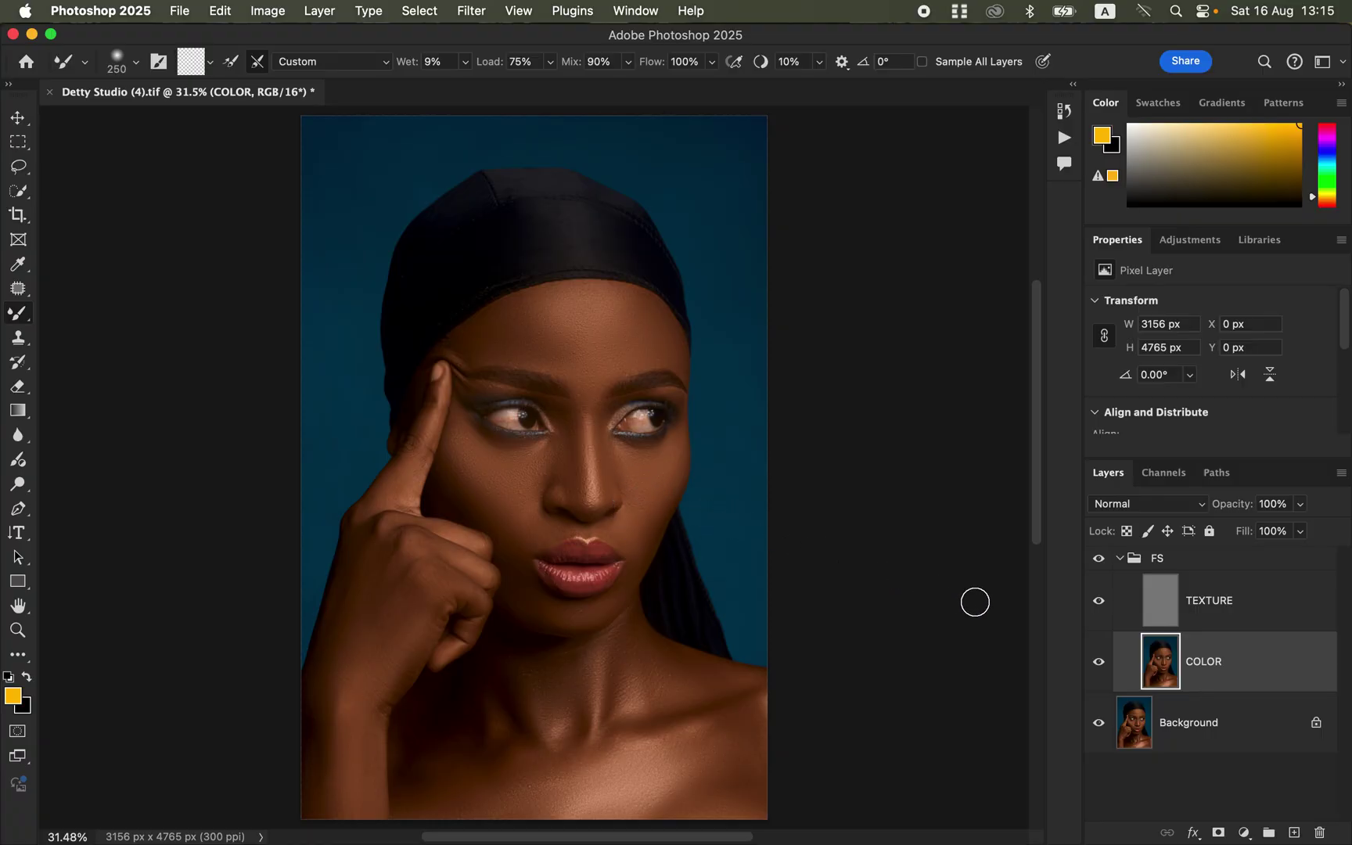
pyautogui.click(1099, 560)
# Step: Select the TEXTURE layer and set up the Clone Stamp tool with a Soft Round tip, sampling the Current Layer
pyautogui.click(1239, 615)
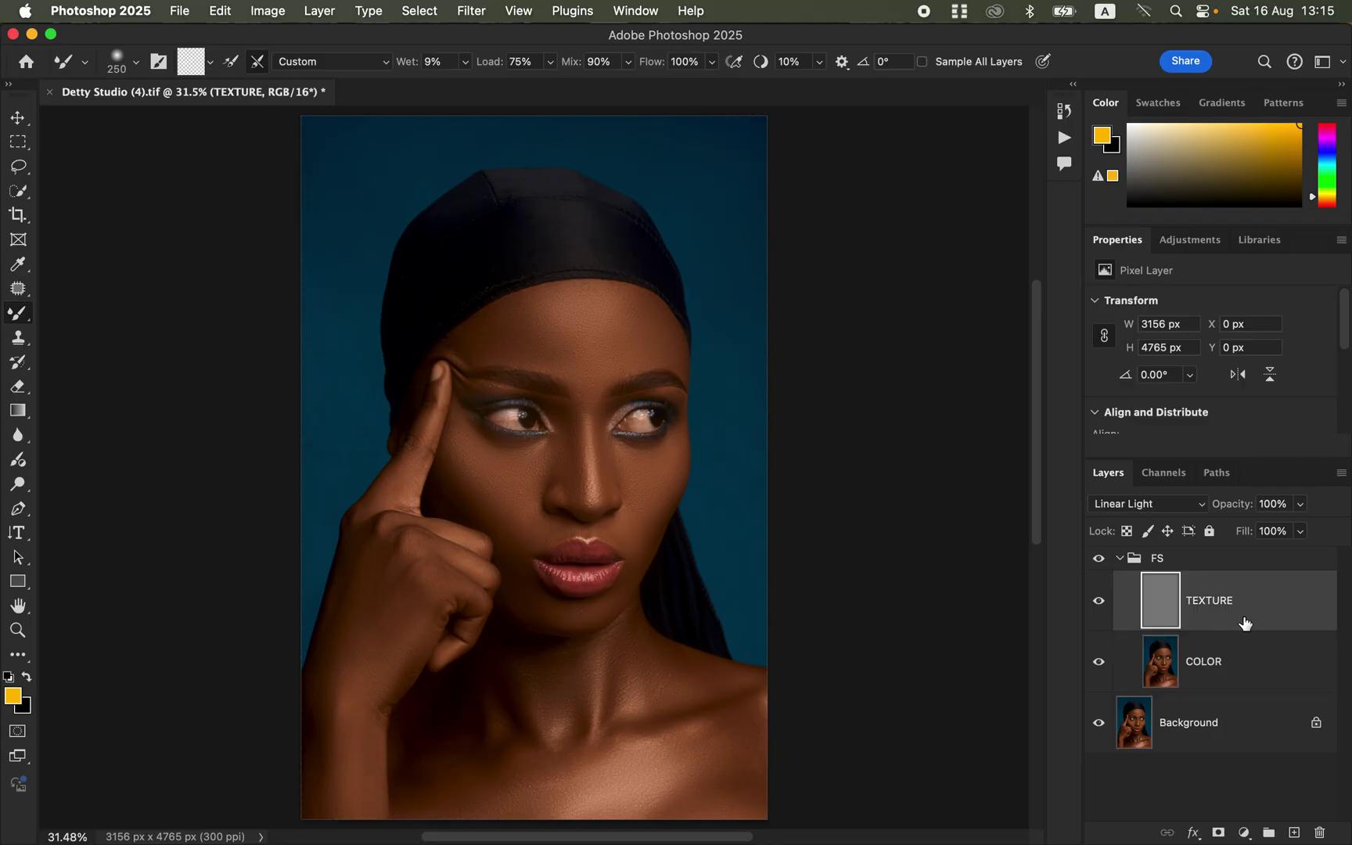
pyautogui.click(22, 337)
pyautogui.click(136, 63)
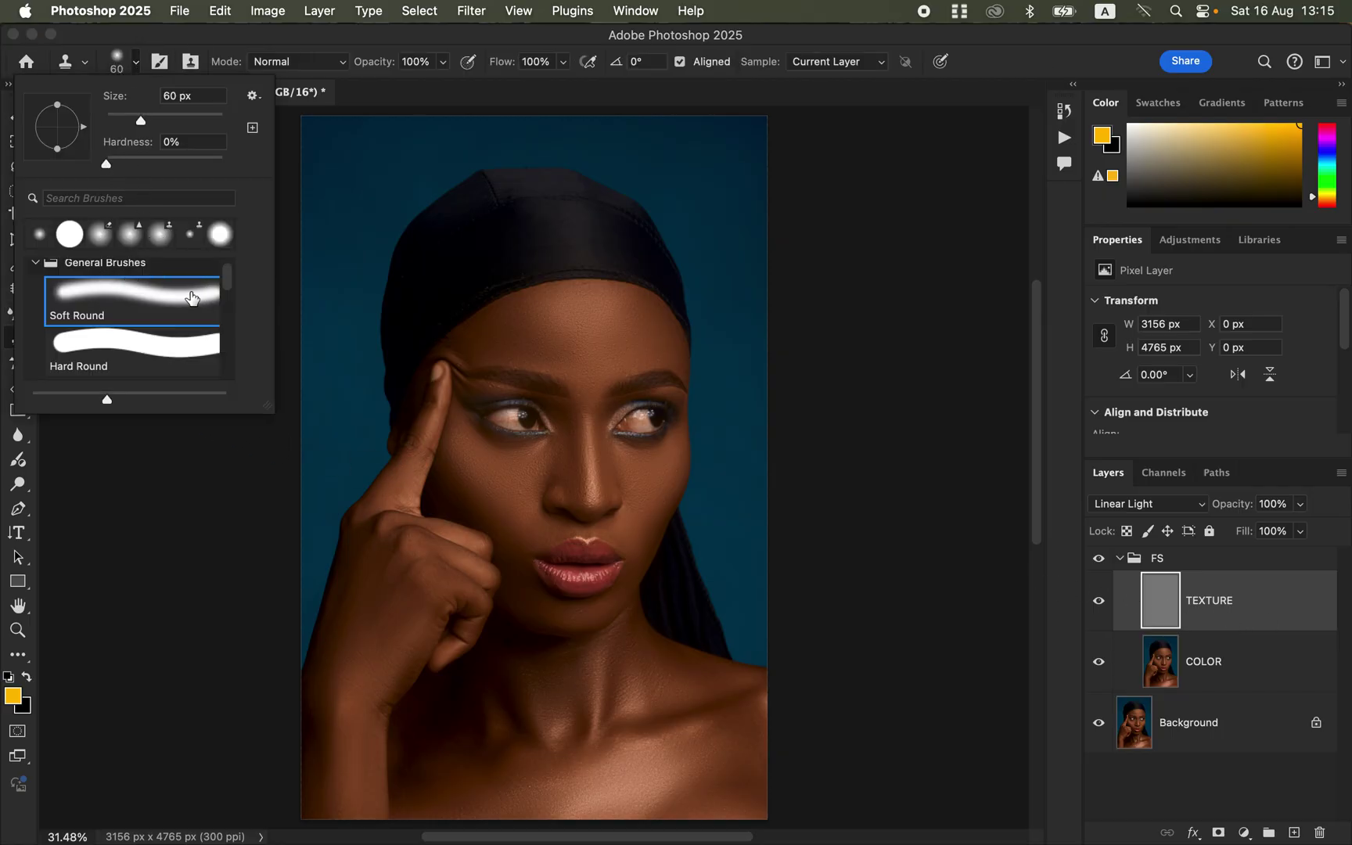
pyautogui.click(294, 40)
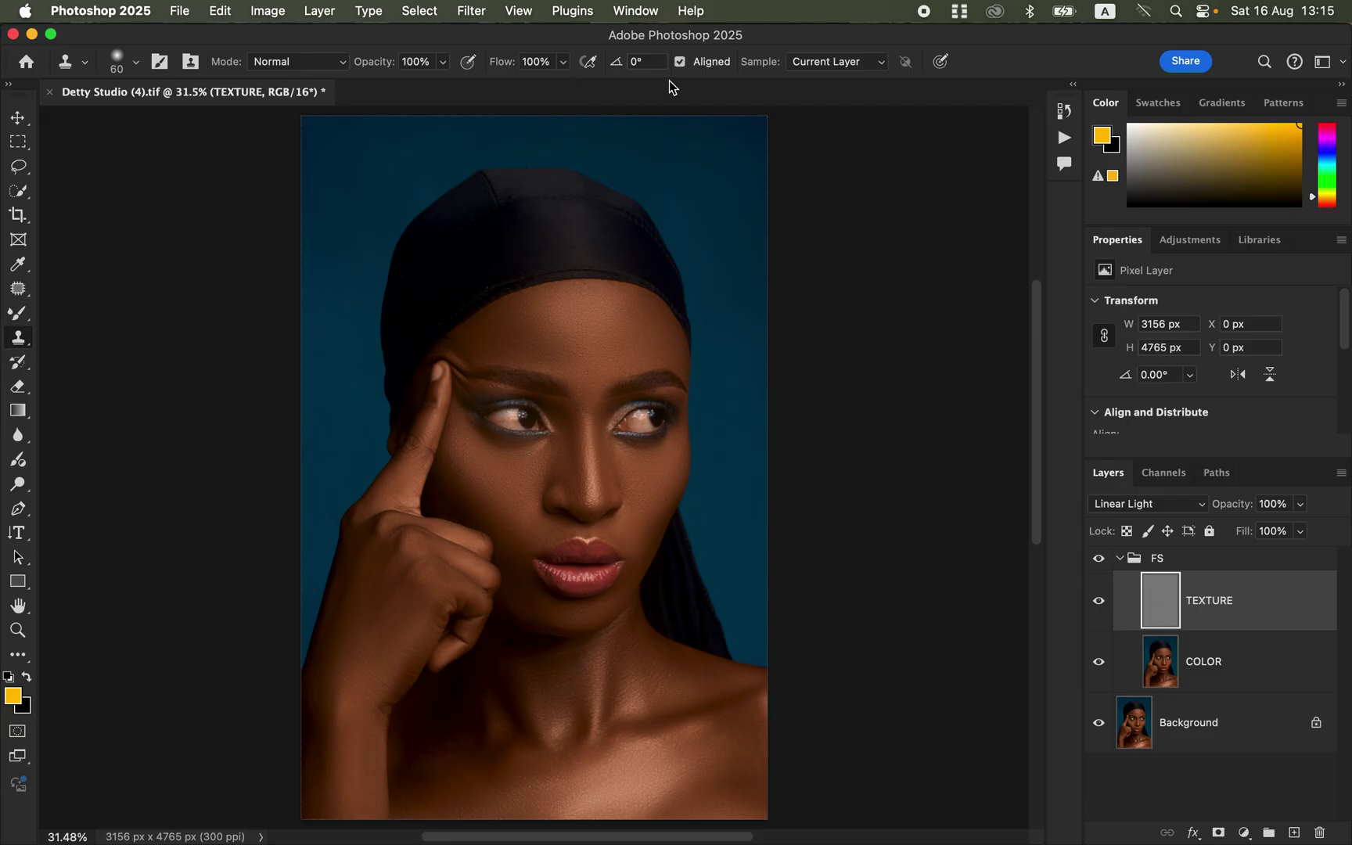
pyautogui.click(829, 64)
pyautogui.click(835, 63)
# Step: Clone clean skin texture over the small blemishes under the eye and beside the nose with a 45 px brush
pyautogui.press('super+1')
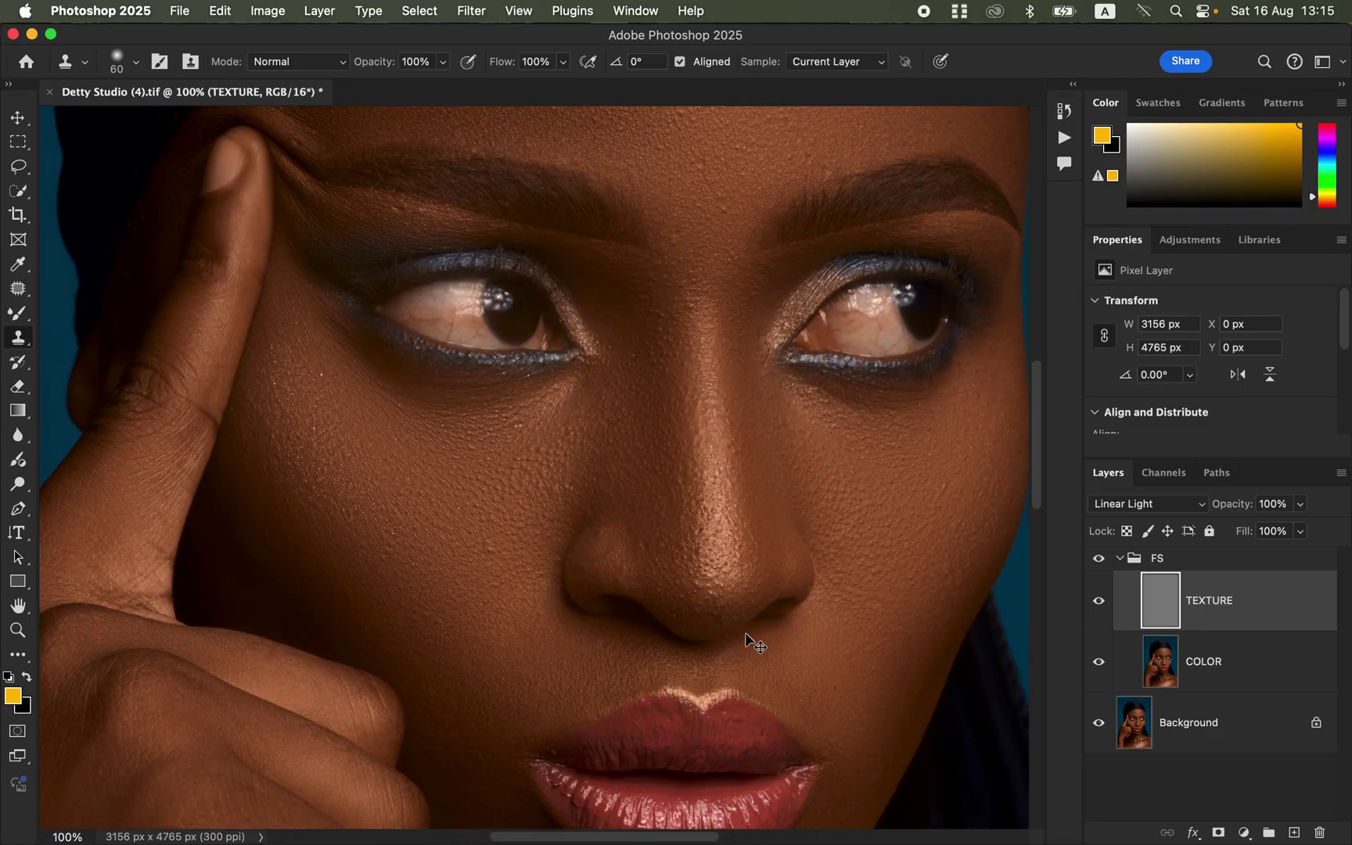
pyautogui.press('super+equal')
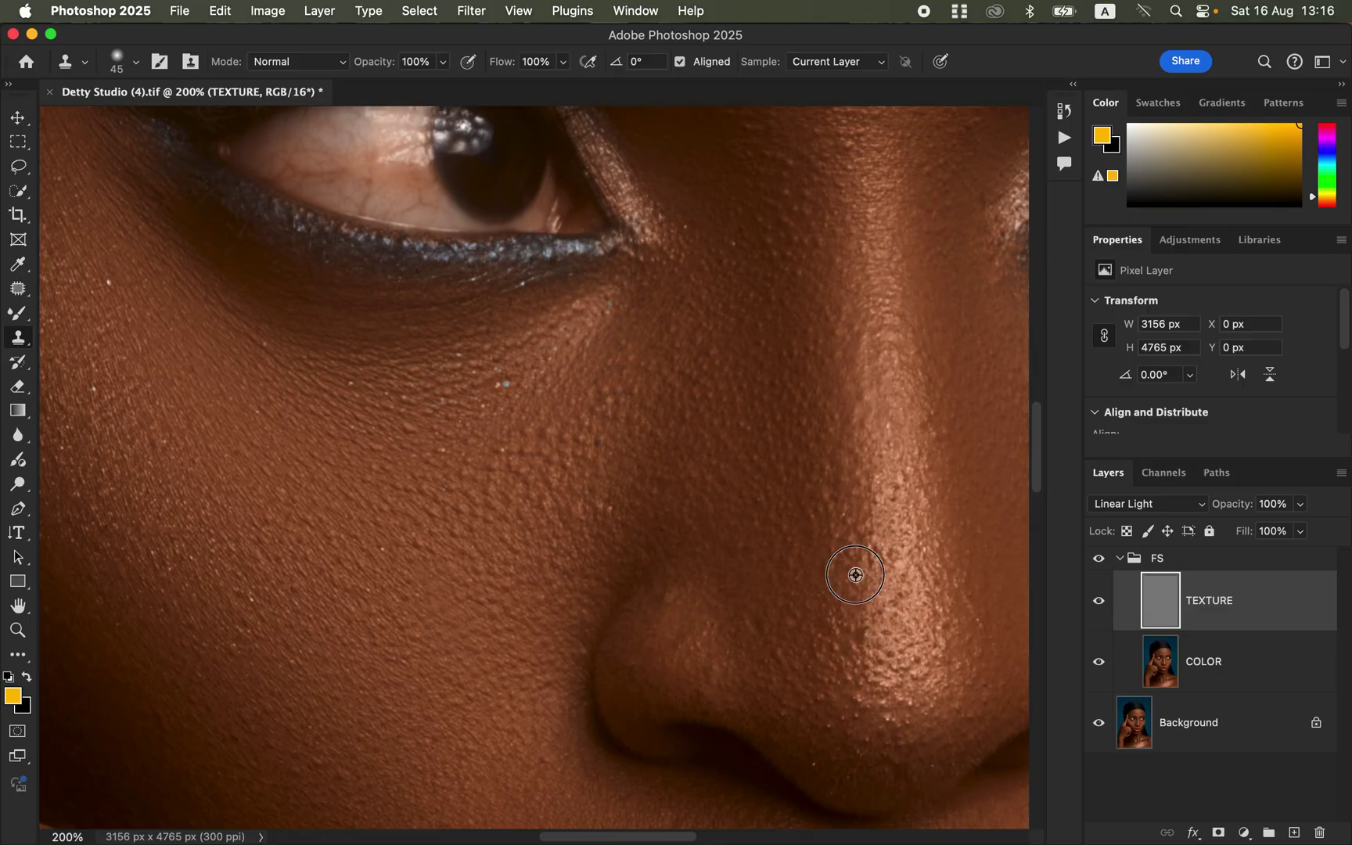
pyautogui.keyDown('alt'); pyautogui.click(838, 645); pyautogui.keyUp('alt')
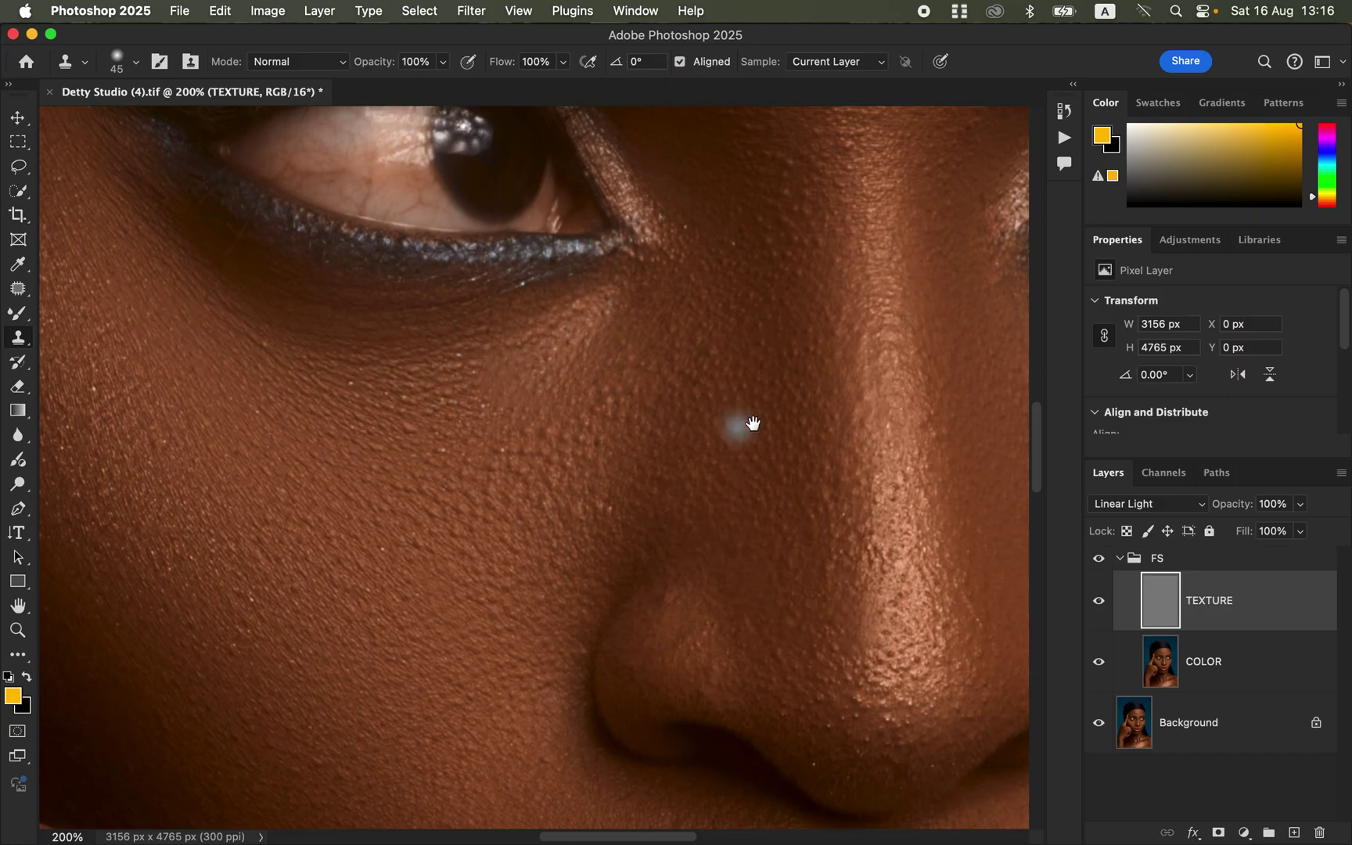
pyautogui.scroll(10, 749, 429)
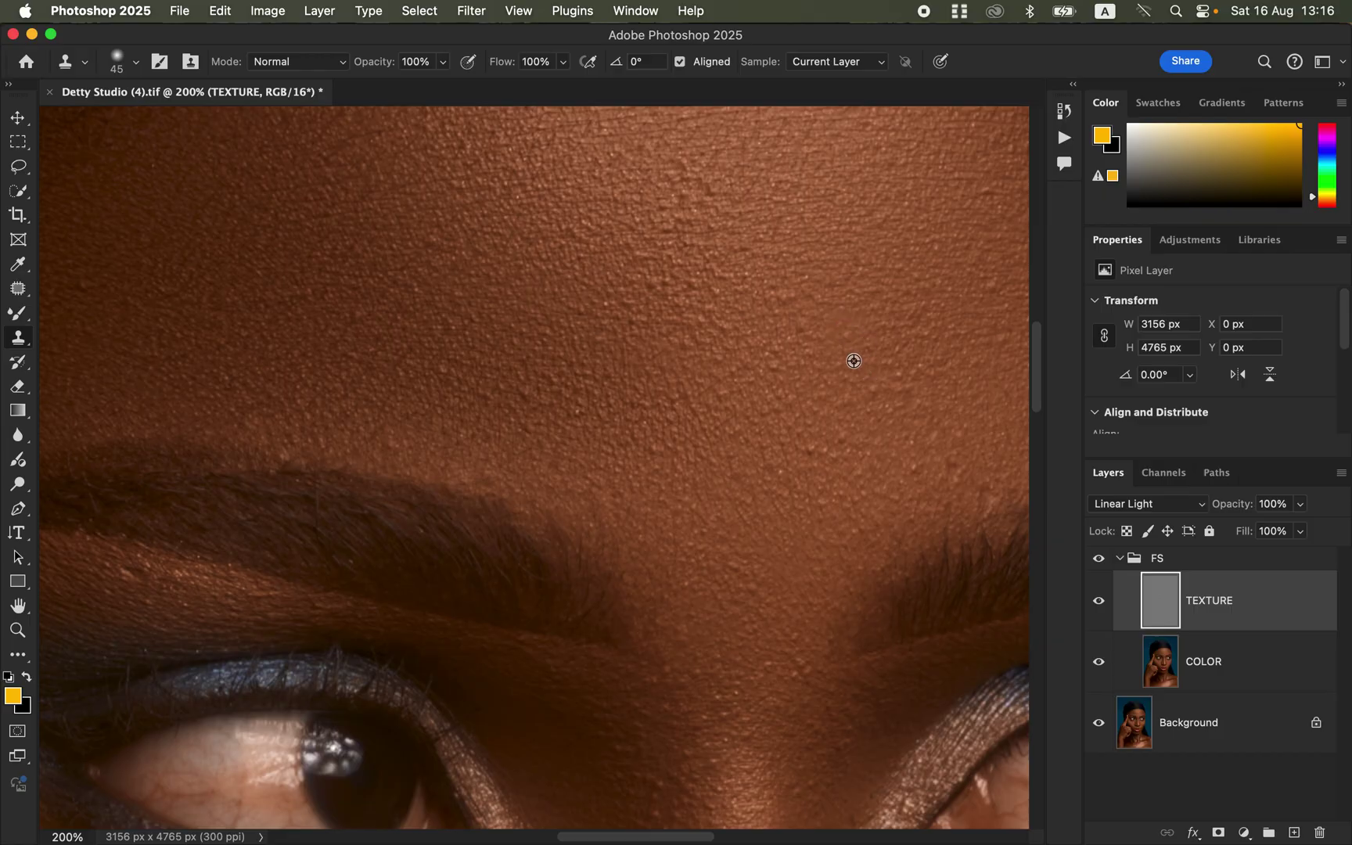
# Step: Compare the whole portrait with and without the retouching in the FS group
pyautogui.press('super+minus')
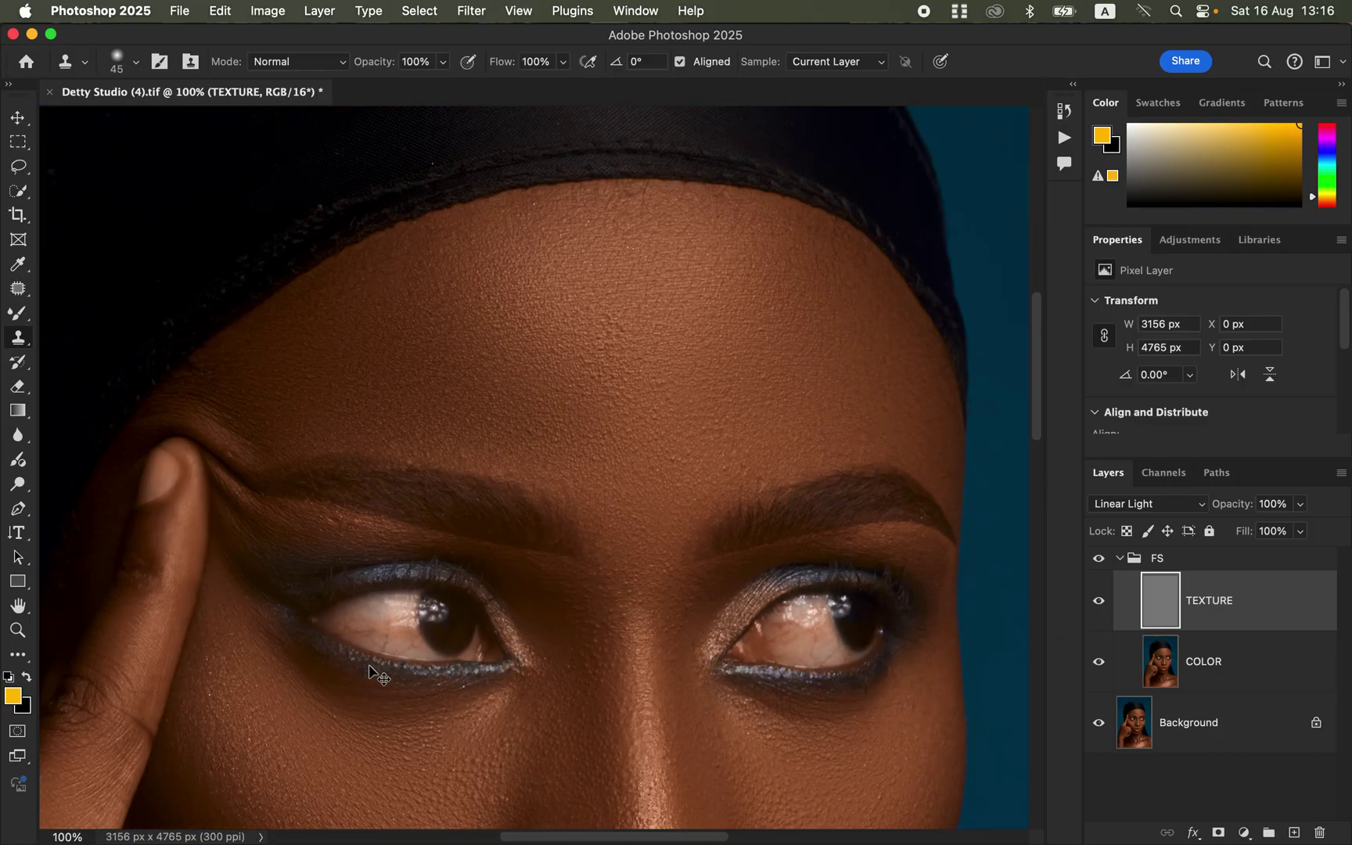
pyautogui.press('super+0')
pyautogui.click(1098, 560)
pyautogui.click(1098, 560)
pyautogui.click(1098, 560)
pyautogui.click(1099, 560)
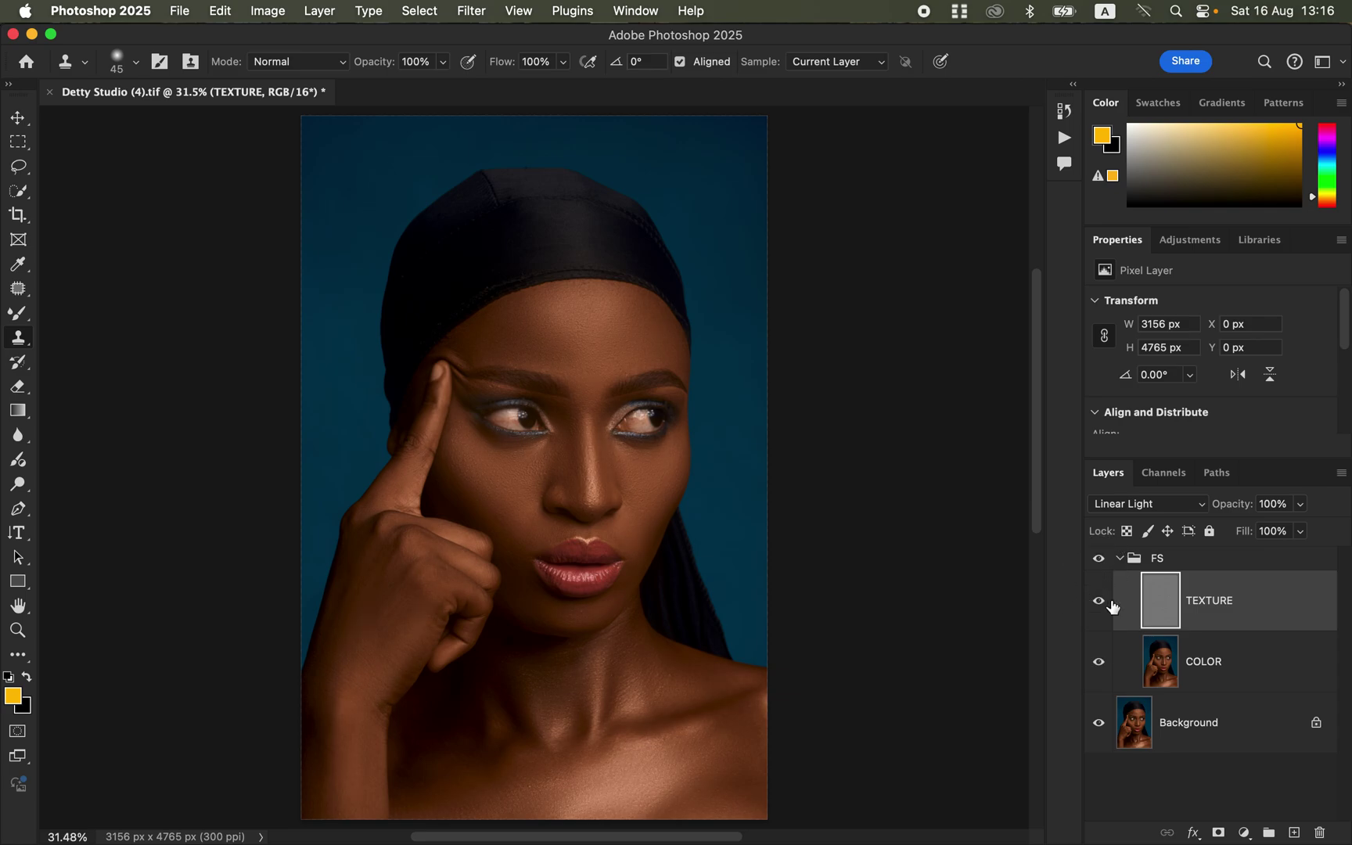
# Step: Collapse the FS group and add a Curves adjustment layer above it, raising the curve's midpoint to brighten the image
pyautogui.click(1118, 561)
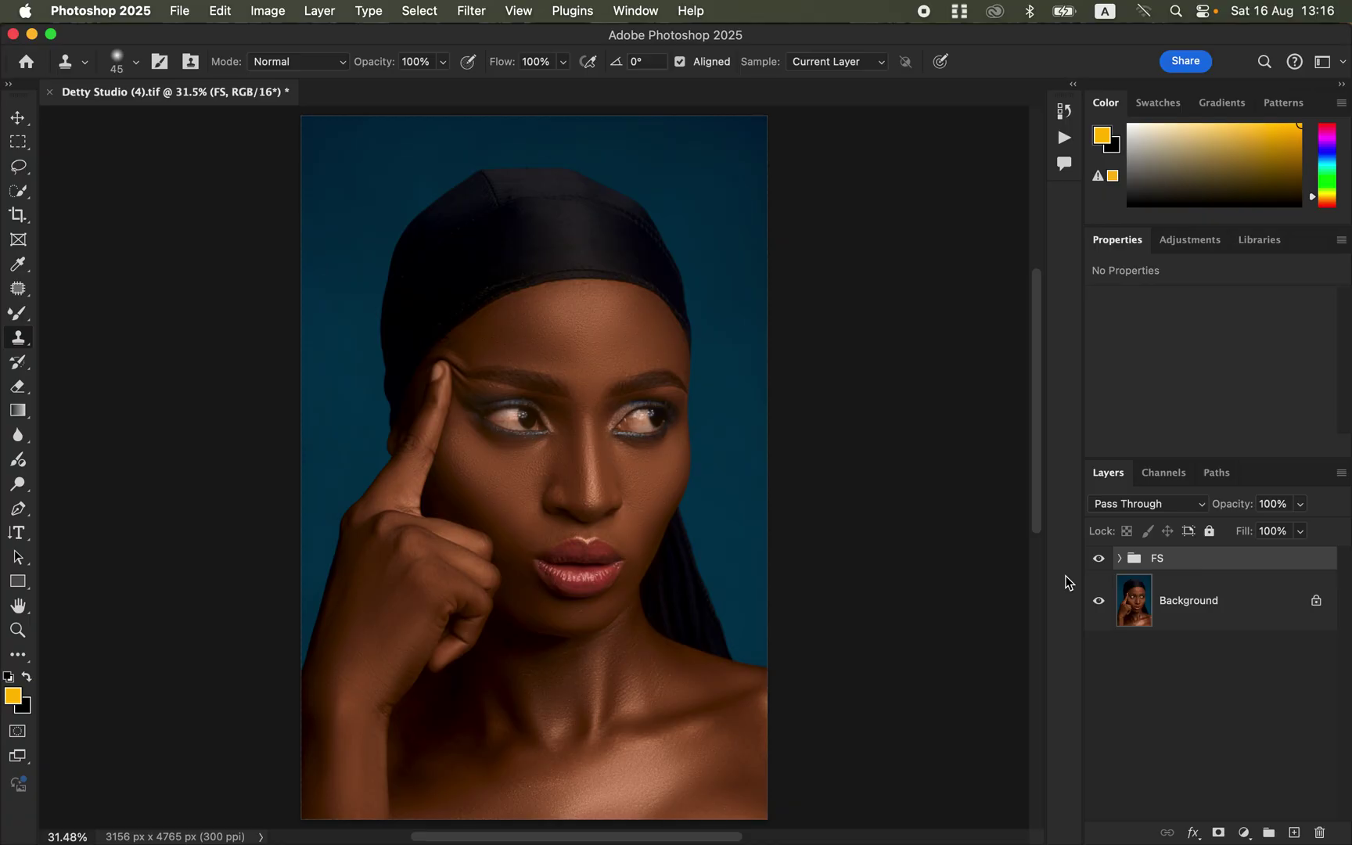
pyautogui.click(1243, 833)
pyautogui.click(1265, 554)
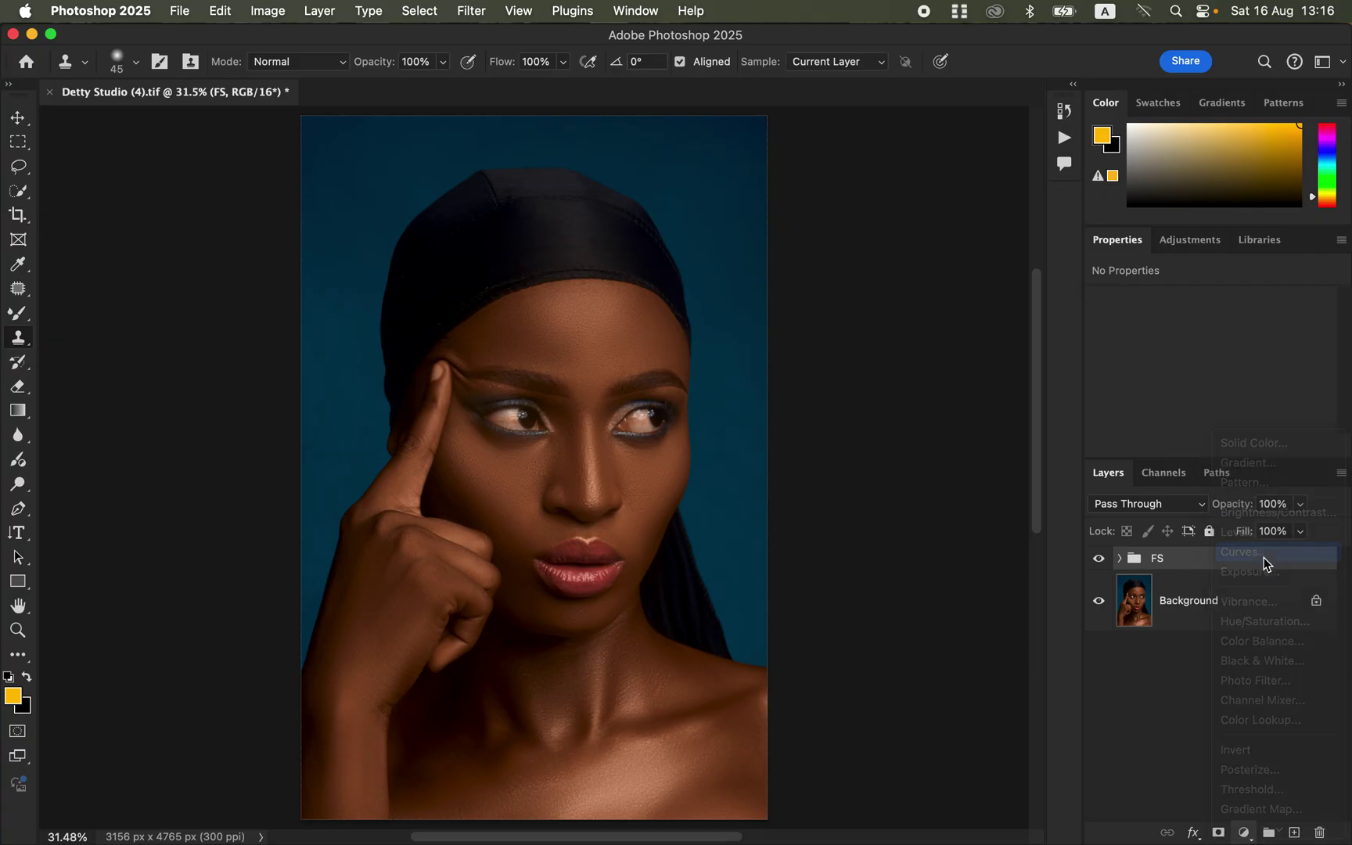
pyautogui.scroll(-3, 1342, 352)
pyautogui.scroll(-2, 1343, 368)
pyautogui.click(1230, 335)
pyautogui.moveTo(1230, 335); pyautogui.dragTo(1210, 319)
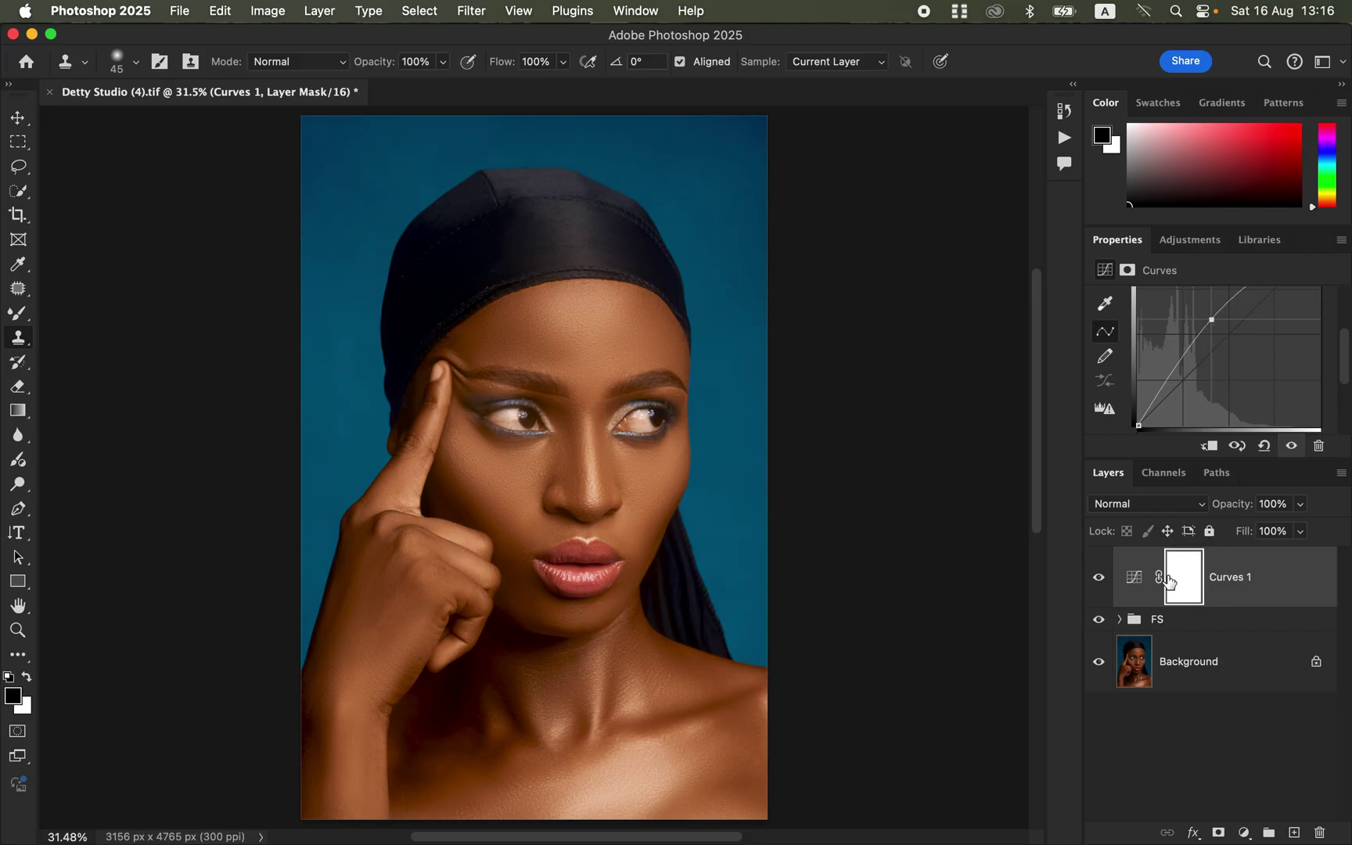
# Step: Invert the brightening Curves layer's mask to black and rename the layer DODGE
pyautogui.press('super+i')
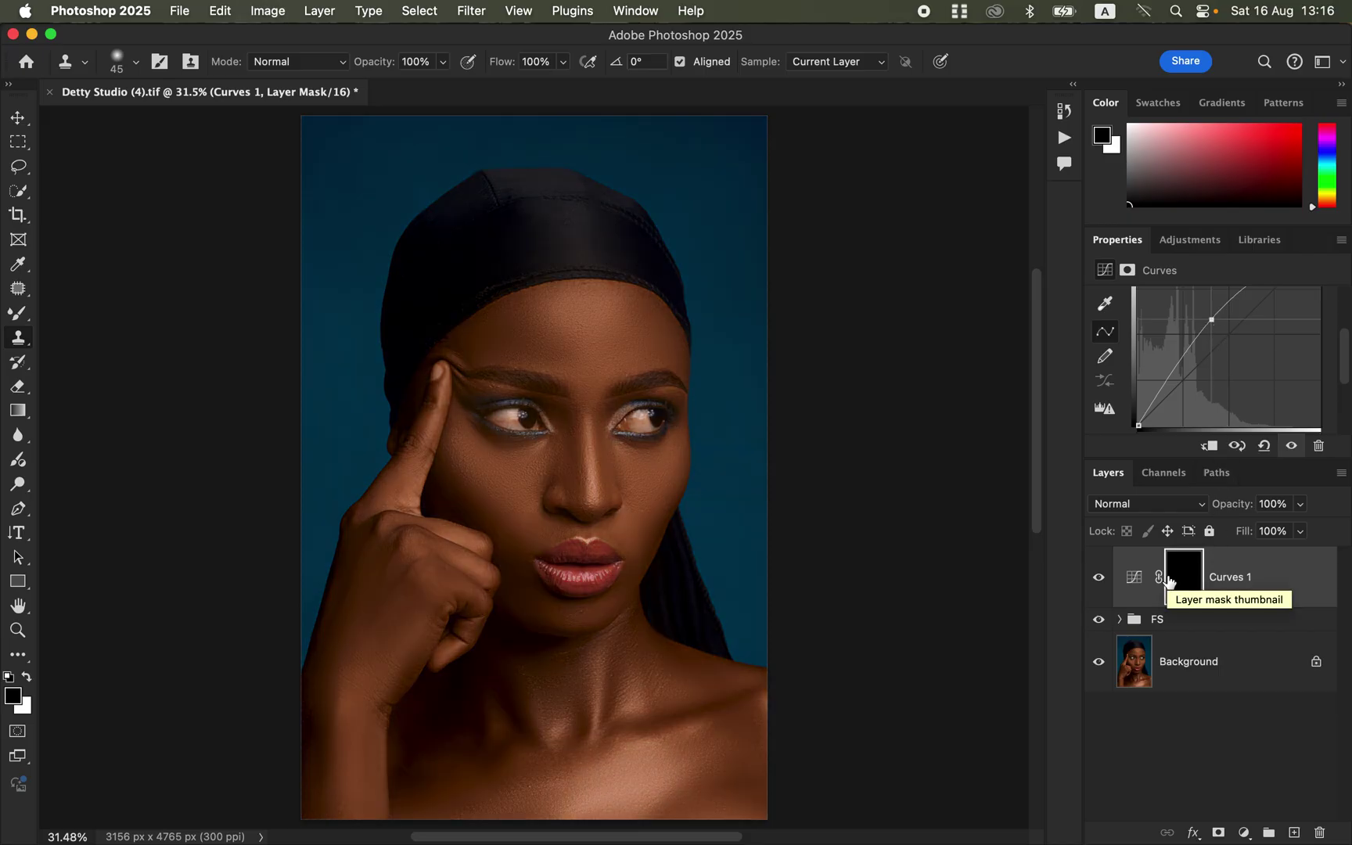
pyautogui.doubleClick(1239, 578)
pyautogui.write('DODGE')
pyautogui.press('capslock')
pyautogui.press('Return')
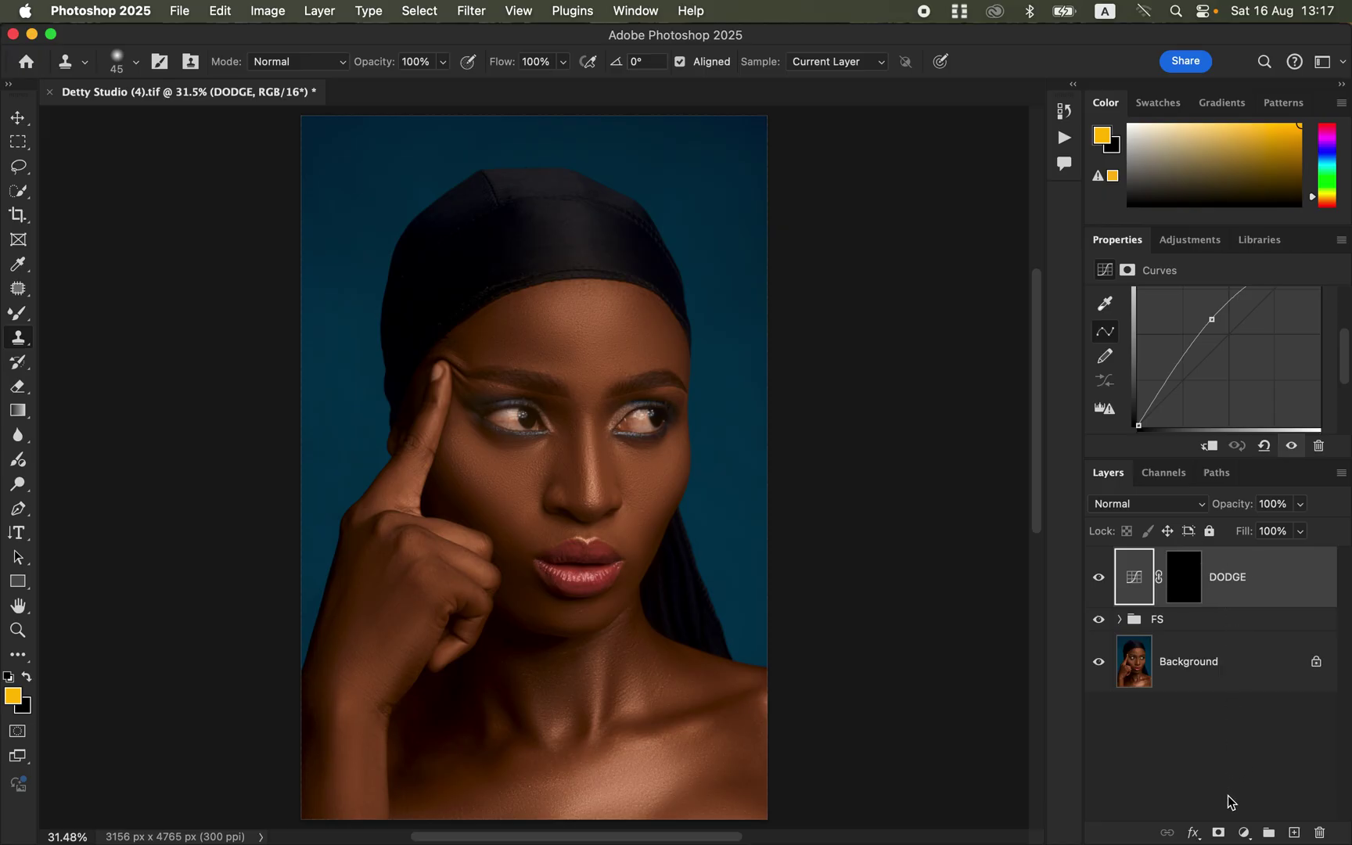
# Step: Add a second Curves adjustment layer above DODGE and lower the curve's midpoint to darken the image
pyautogui.click(1244, 834)
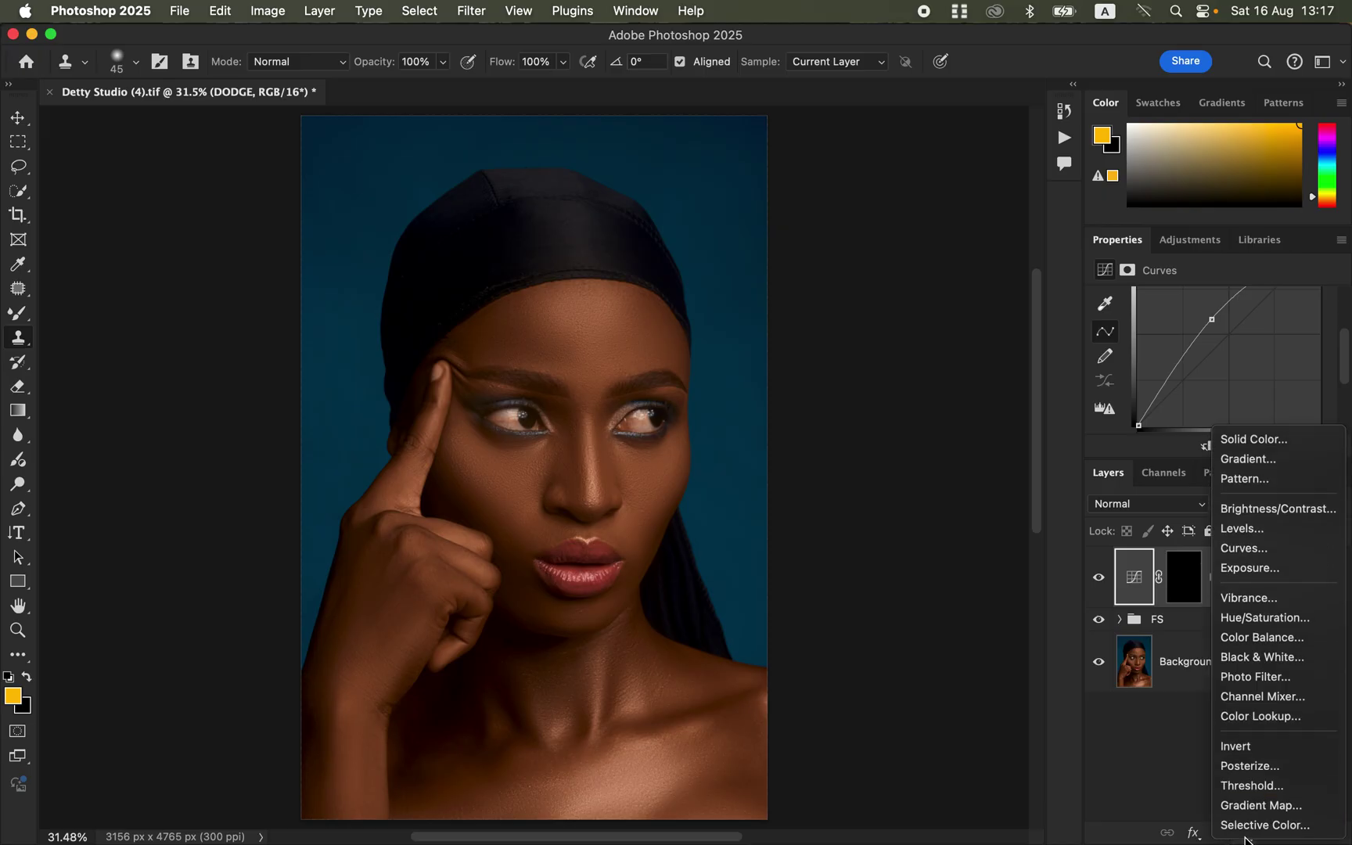
pyautogui.click(1248, 549)
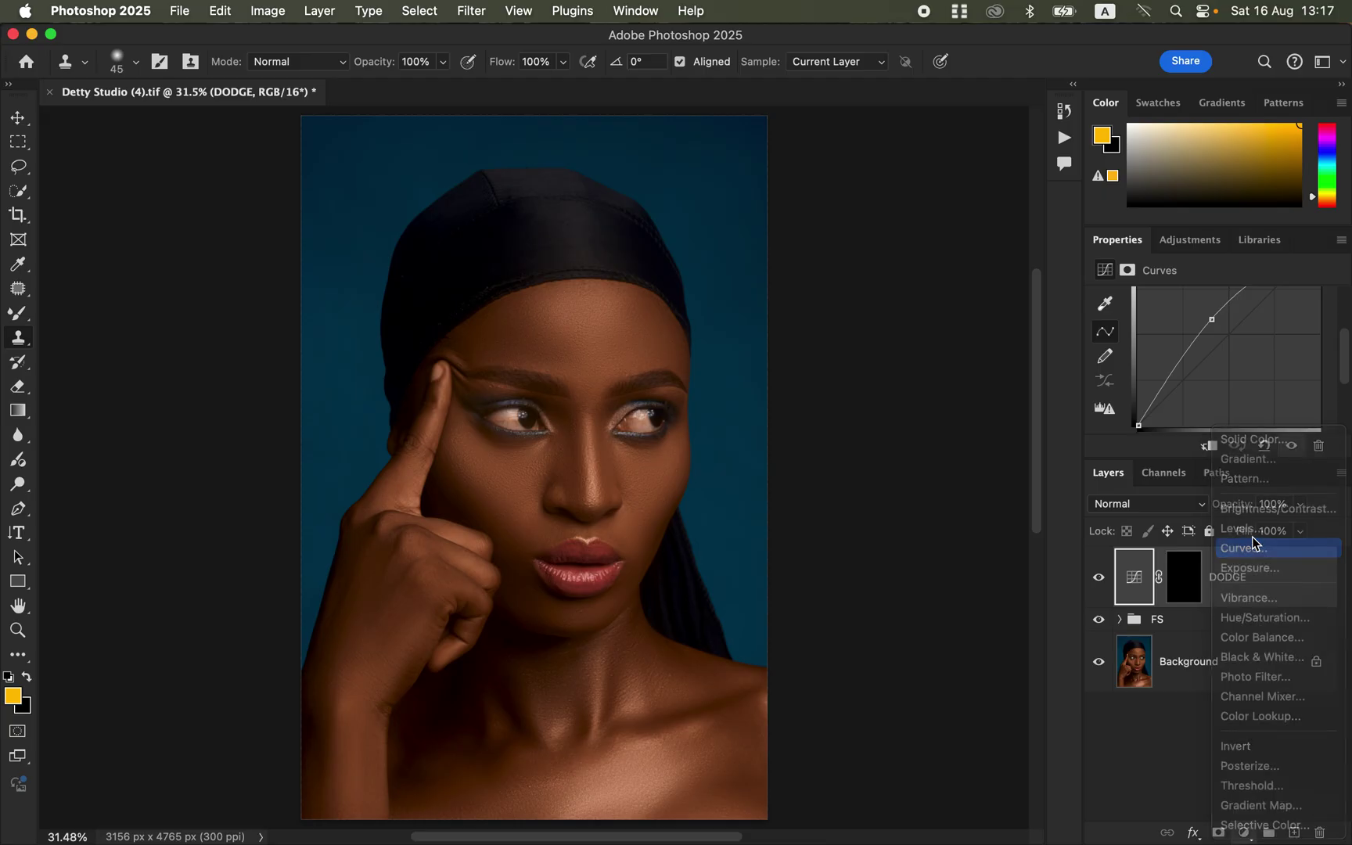
pyautogui.moveTo(1231, 330); pyautogui.dragTo(1244, 343)
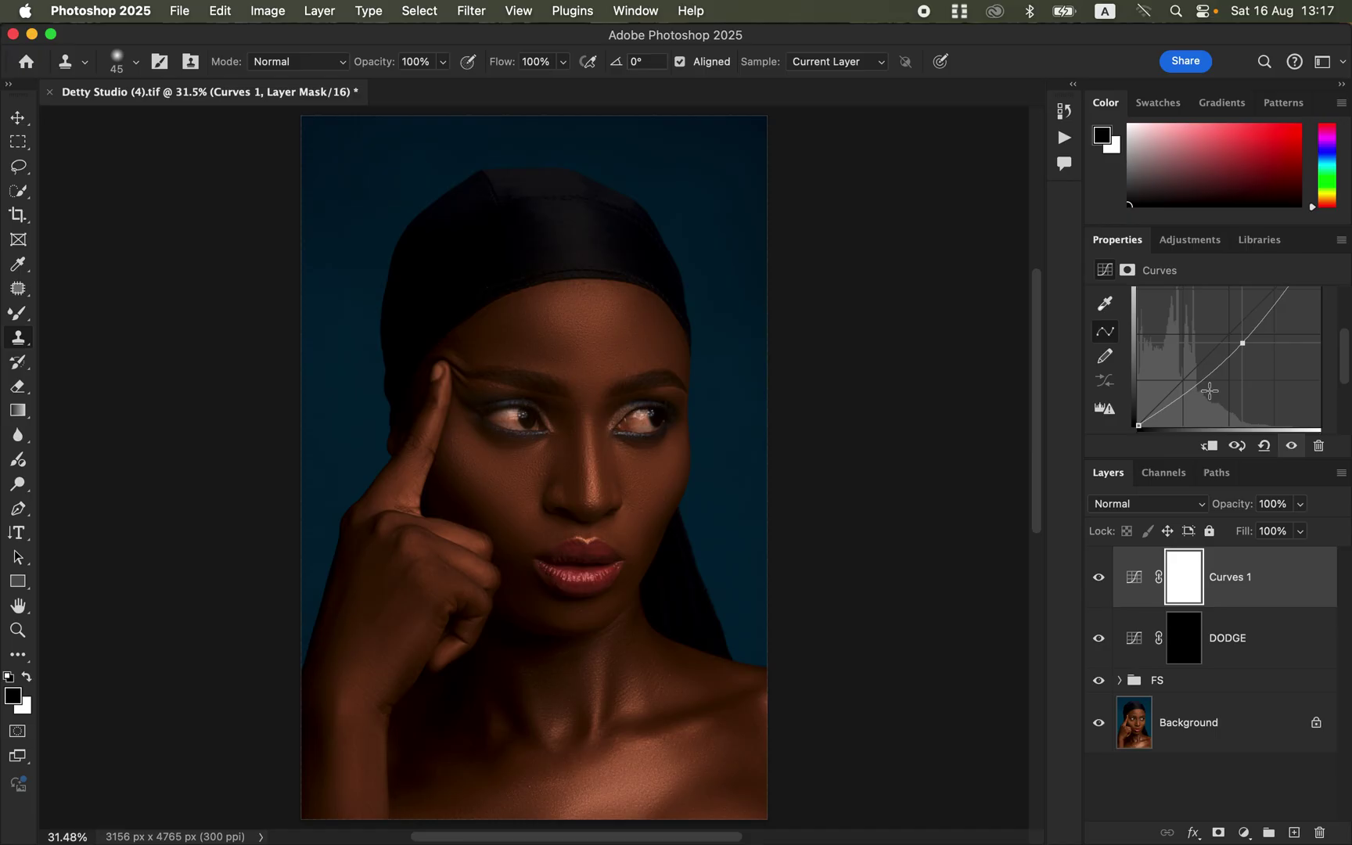
# Step: Invert the darkening Curves layer's mask to black and rename the layer BURN
pyautogui.press('super+i')
pyautogui.doubleClick(1228, 576)
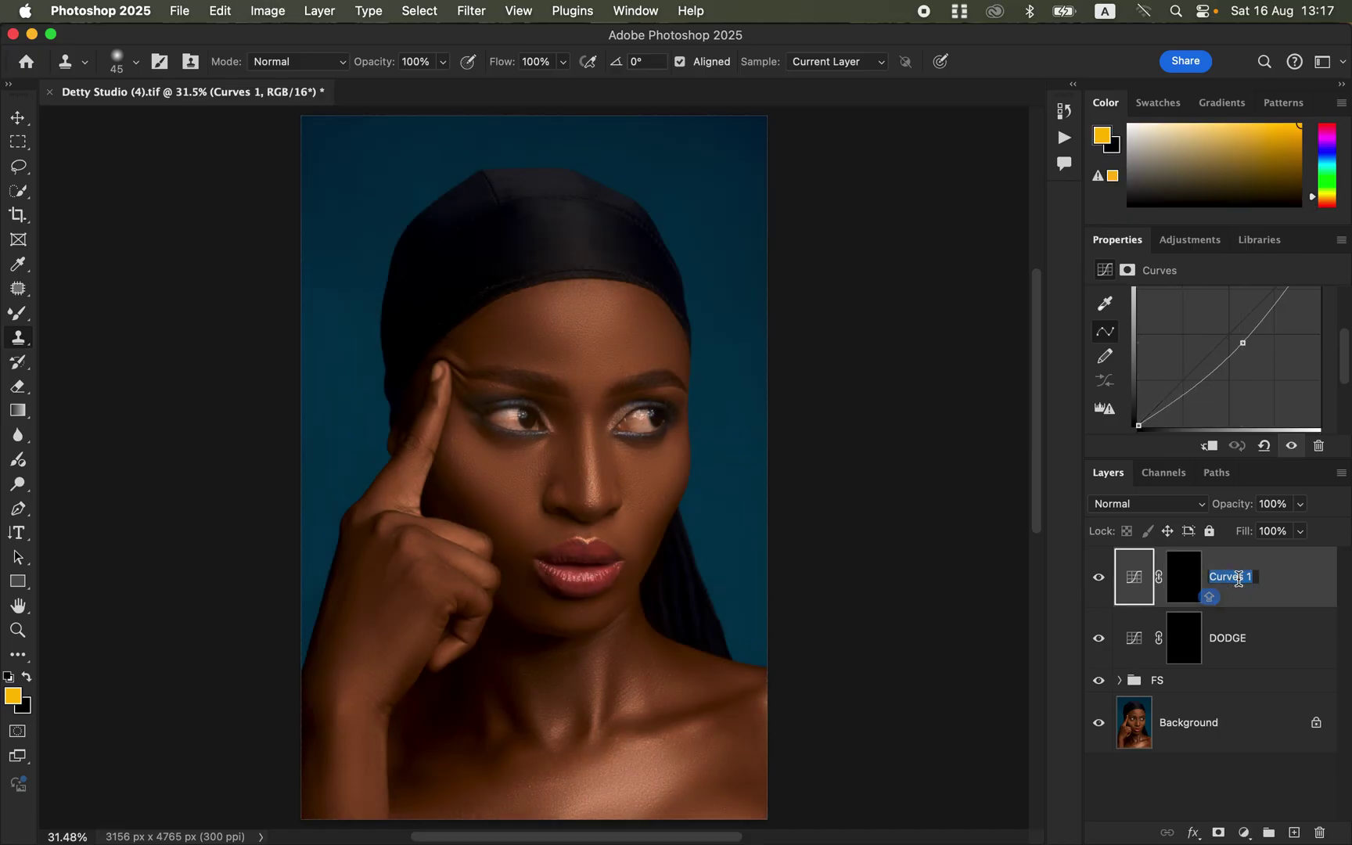
pyautogui.write('BUR')
pyautogui.press('capslock')
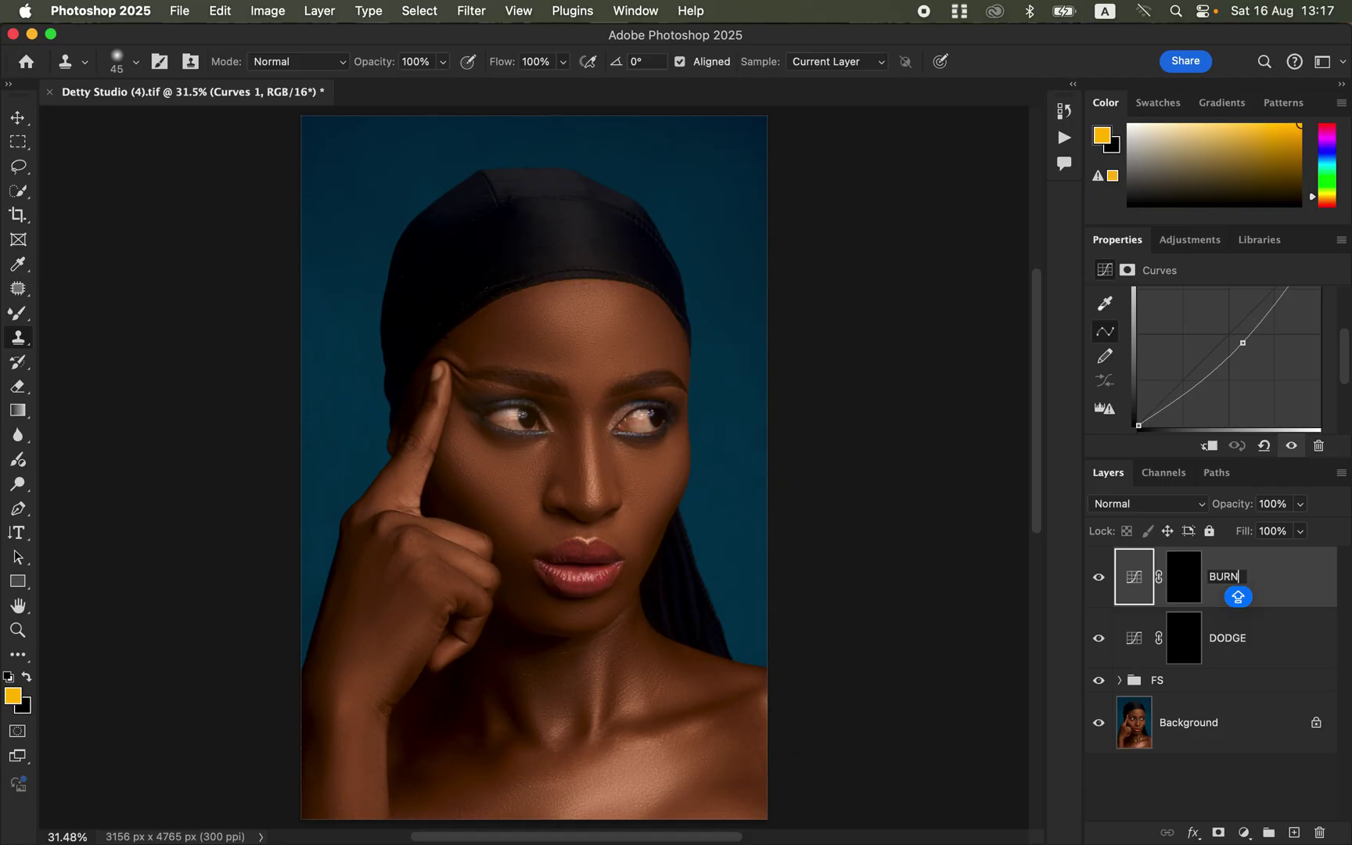
pyautogui.press('Return')
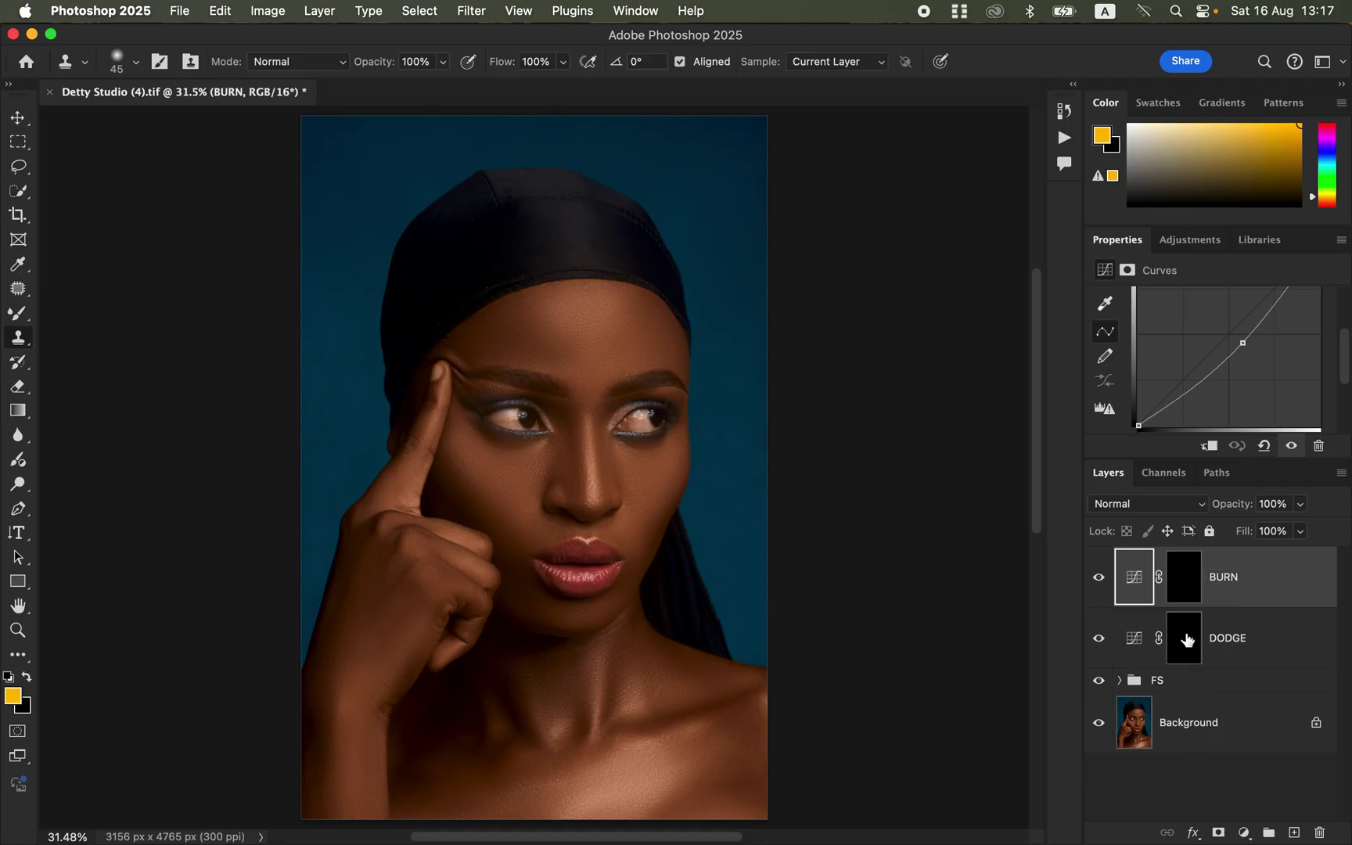
# Step: Select the DODGE layer's mask and activate the regular Brush tool with the Soft Round tip at 0% hardness
pyautogui.click(1185, 643)
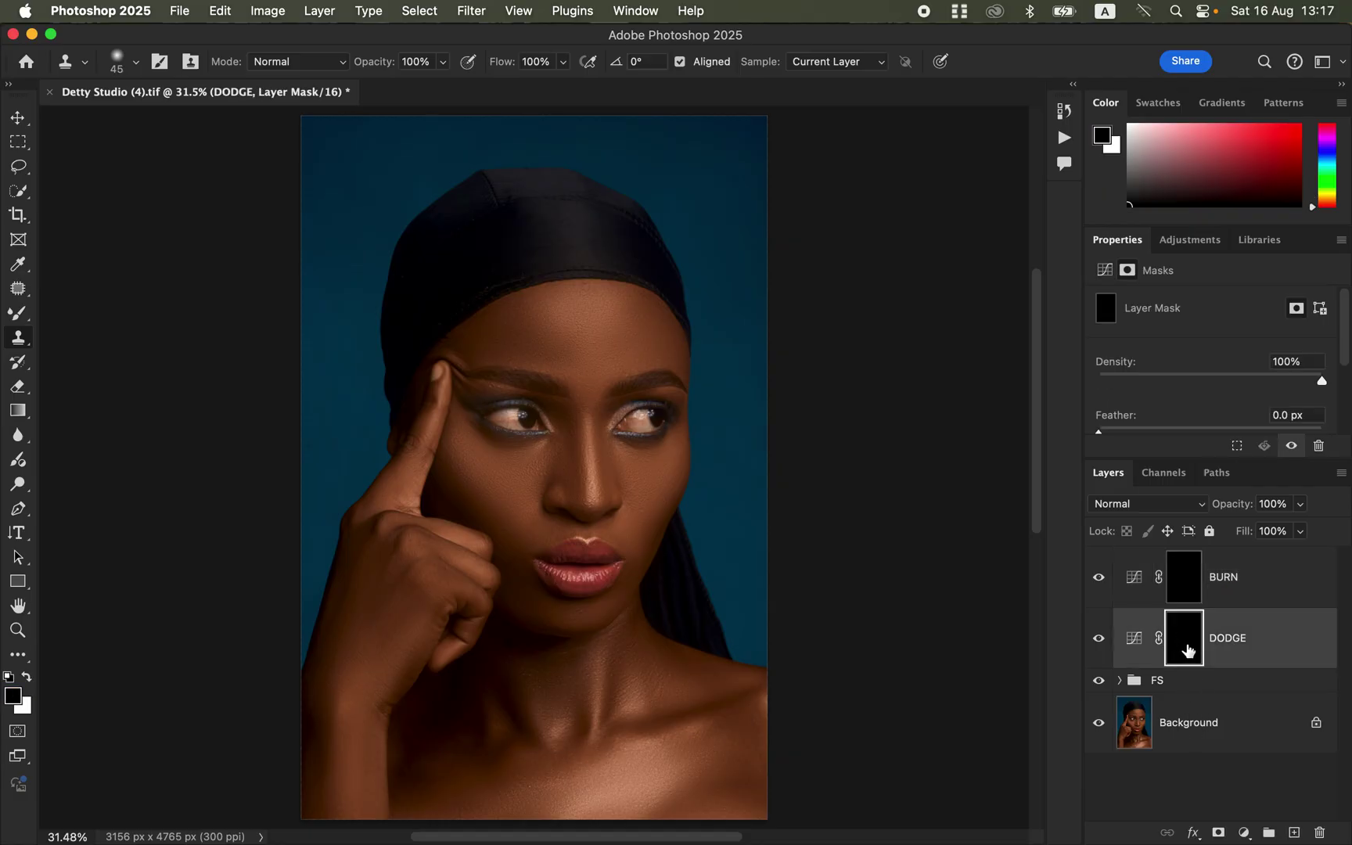
pyautogui.click(17, 316)
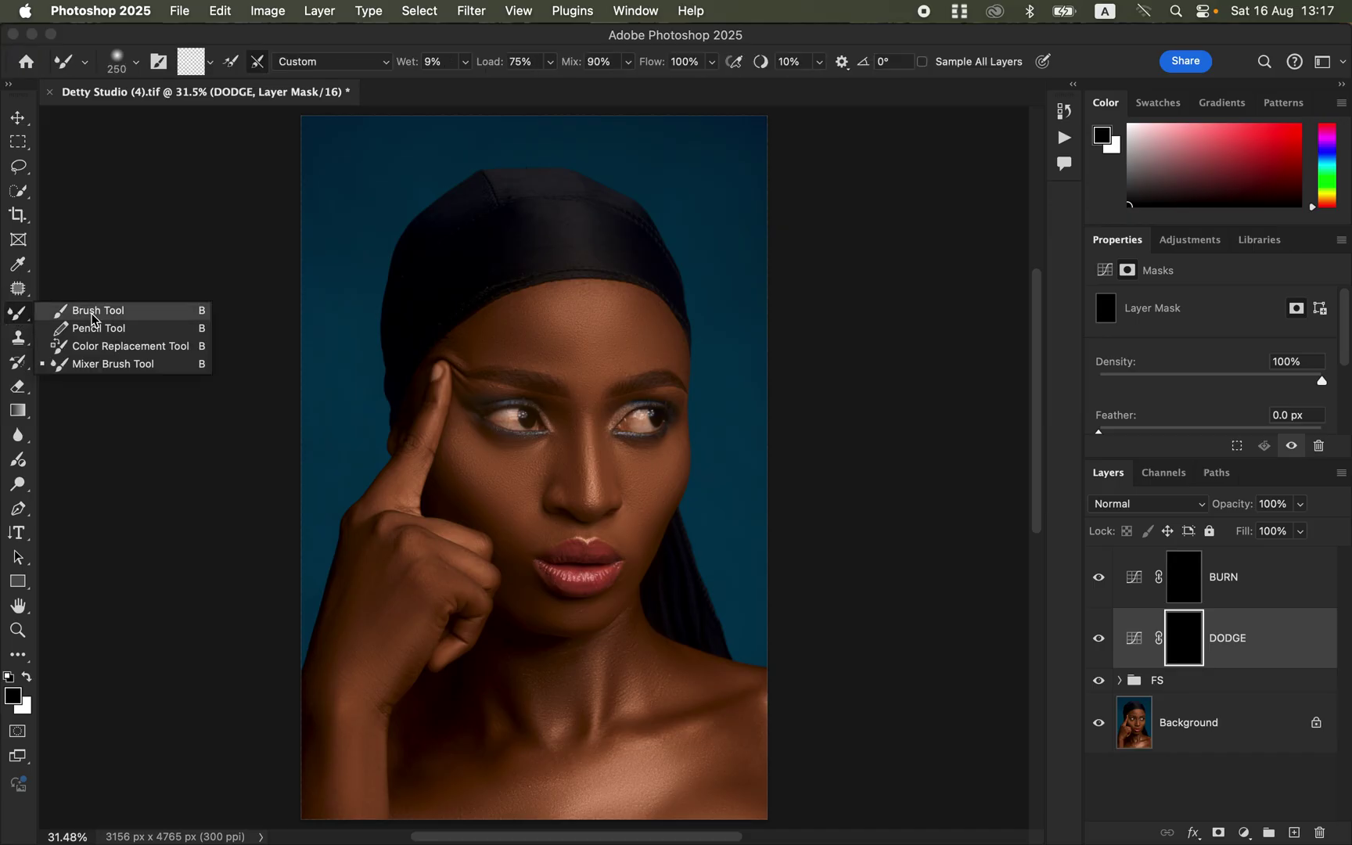
pyautogui.click(100, 314)
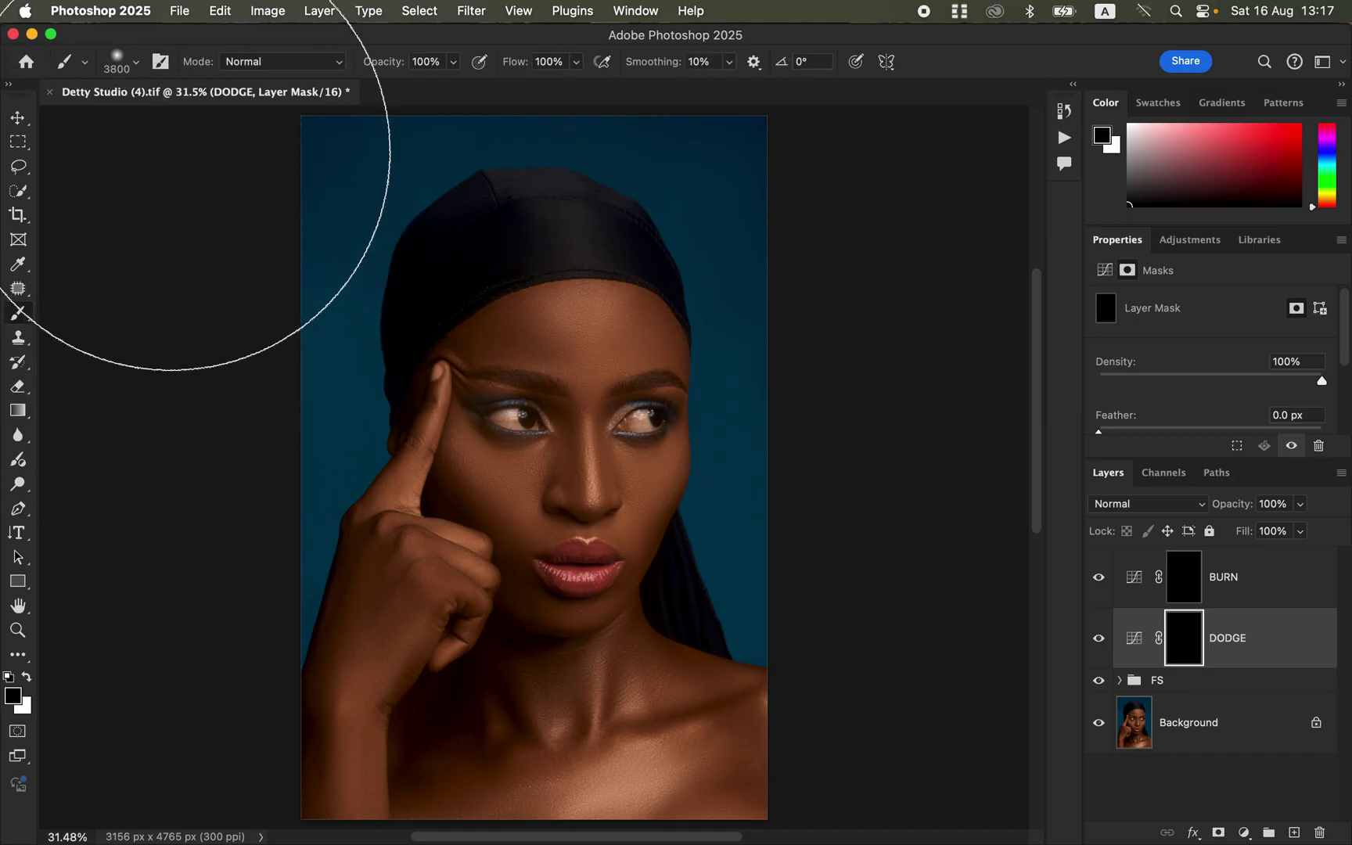
pyautogui.click(138, 64)
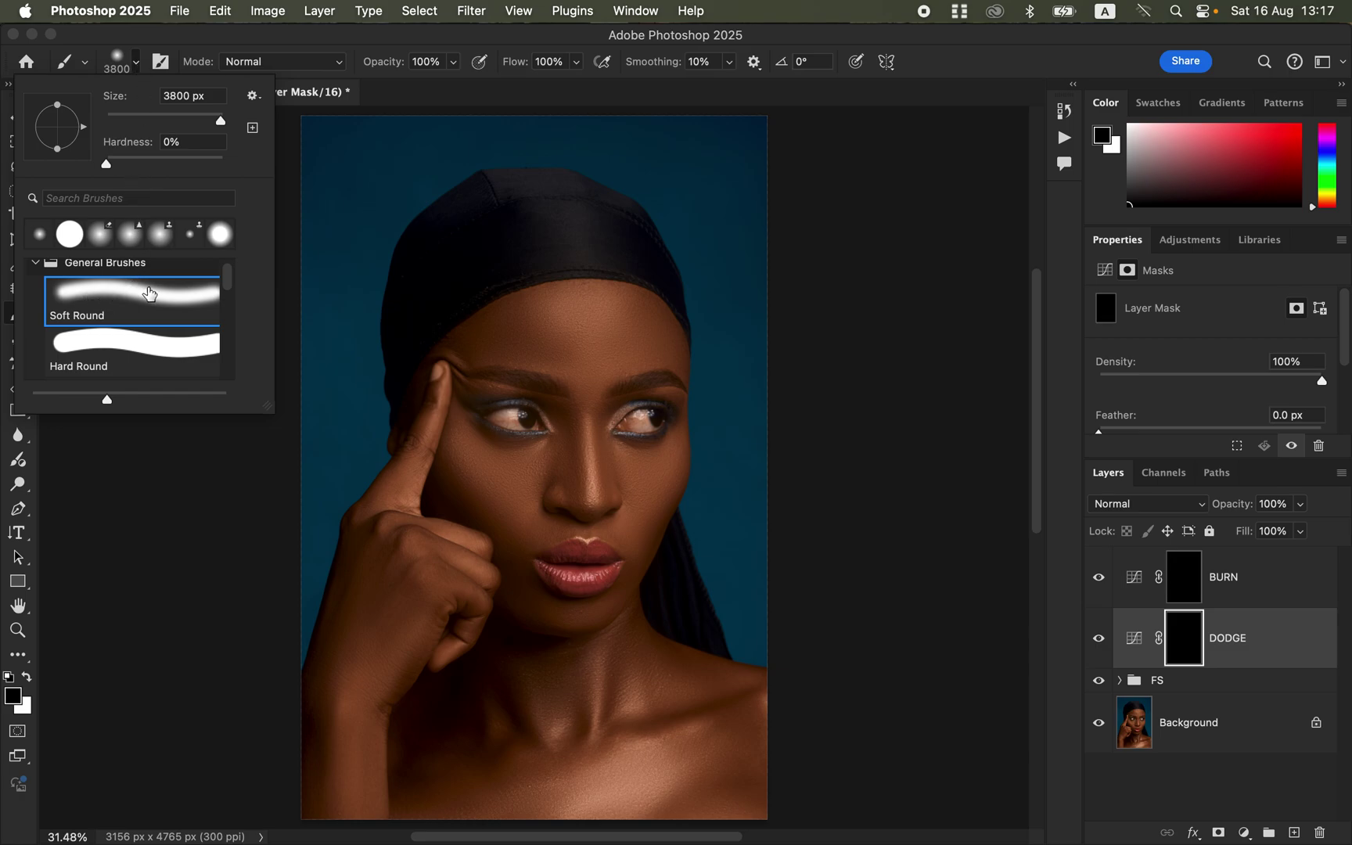
pyautogui.click(334, 44)
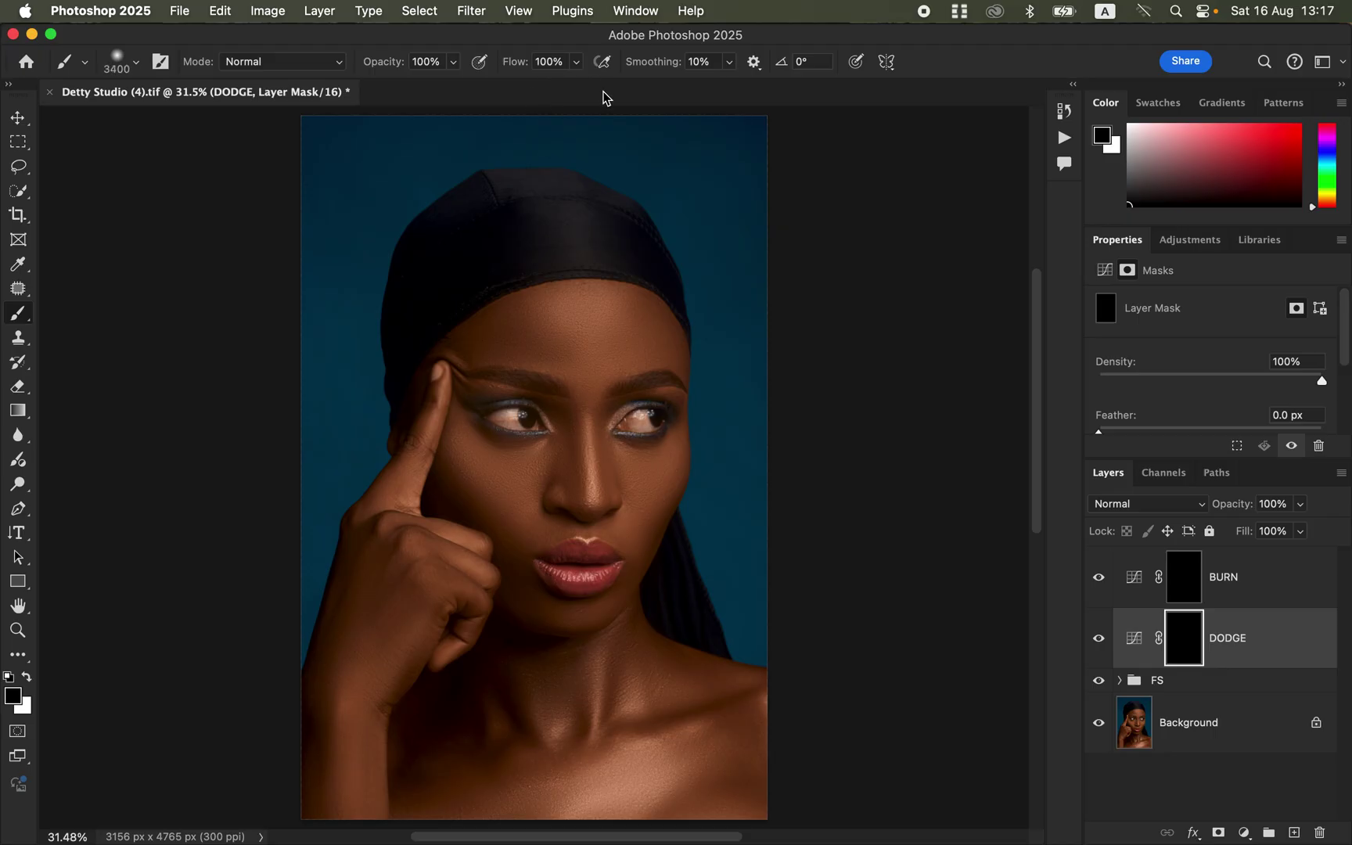
# Step: Reduce the brush size to 100 px and switch the foreground colour to white
pyautogui.press('[')
pyautogui.press('[')
pyautogui.press('[')
pyautogui.press('[')
pyautogui.press('[')
pyautogui.press('[')
pyautogui.press('[')
pyautogui.press('[')
pyautogui.press('[')
pyautogui.press('[')
pyautogui.press('[')
pyautogui.press('[')
pyautogui.press('[')
pyautogui.press('[')
pyautogui.press('[')
pyautogui.press('[')
pyautogui.press('[')
pyautogui.press('[')
pyautogui.press('[')
pyautogui.press('[')
pyautogui.press('[')
pyautogui.press('[')
pyautogui.press('[')
pyautogui.press('[')
pyautogui.press('[')
pyautogui.press('[')
pyautogui.press('[')
pyautogui.press('[')
pyautogui.press('[')
pyautogui.press('[')
pyautogui.press('[')
pyautogui.press('[')
pyautogui.press('[')
pyautogui.press('[')
pyautogui.press('[')
pyautogui.press('[')
pyautogui.press('[')
pyautogui.click(35, 684)
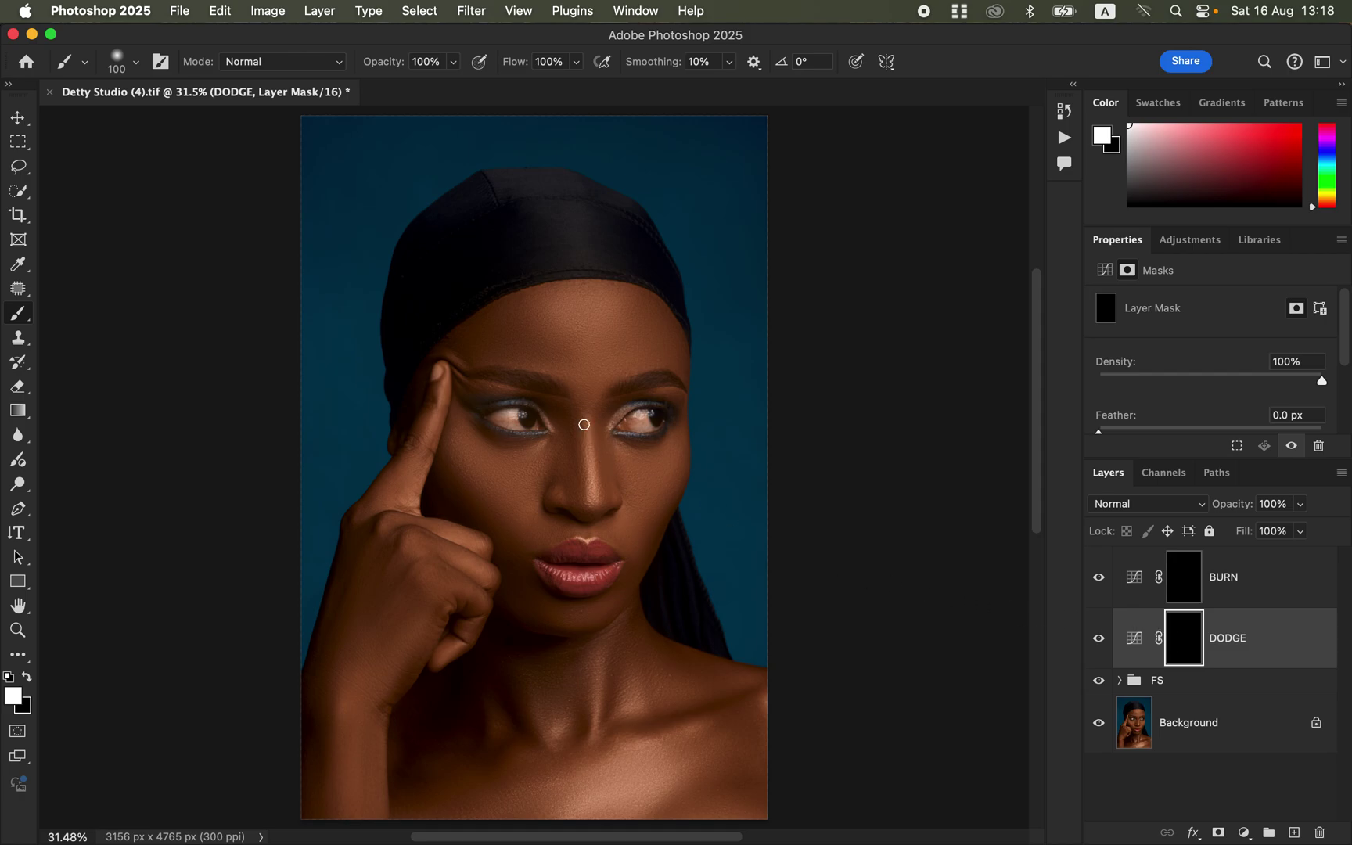
# Step: Paint white highlights on the DODGE mask along the nose bridge, central forehead, both cheeks, chin, neck and upper chest
pyautogui.moveTo(586, 420); pyautogui.dragTo(593, 504)
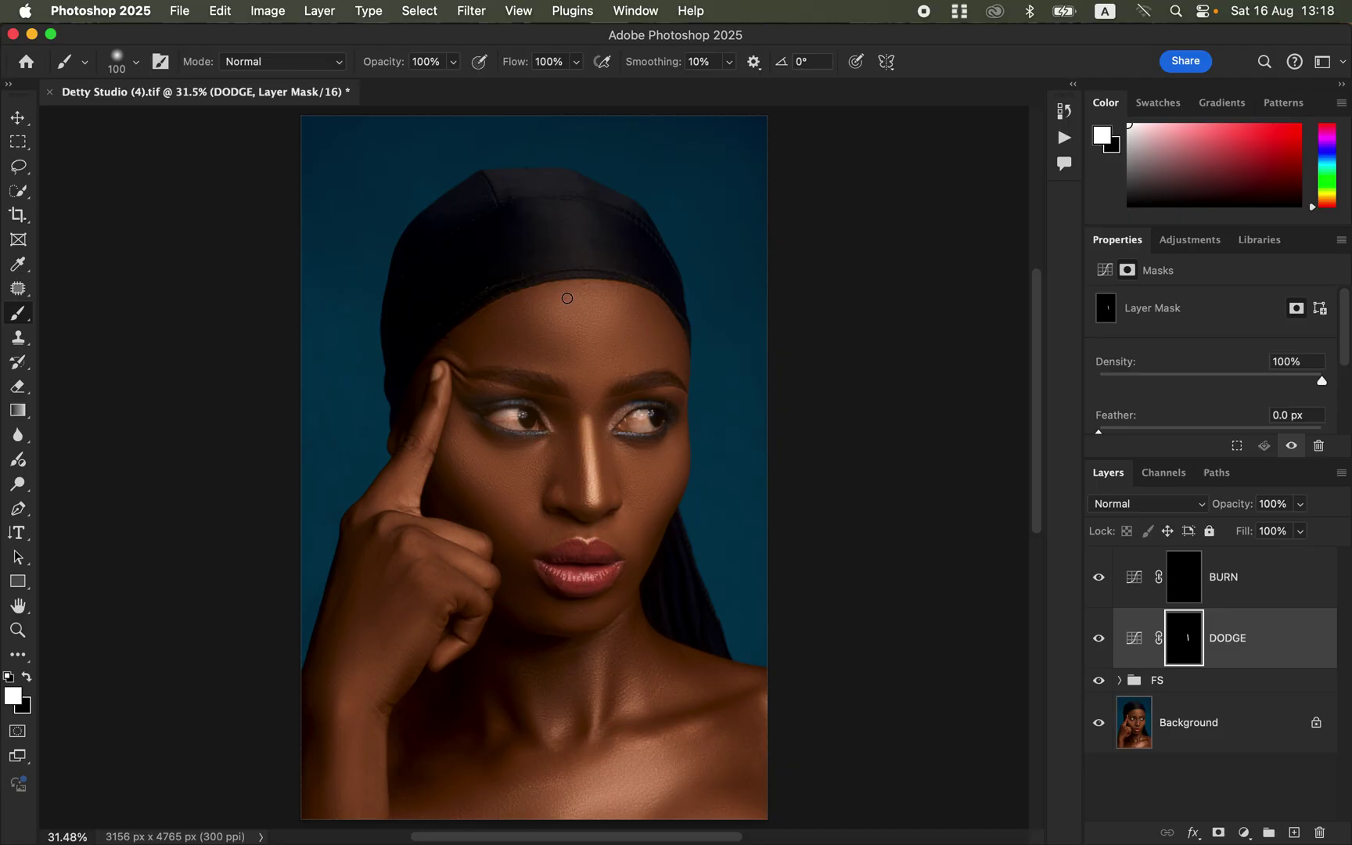
pyautogui.moveTo(560, 297)
pyautogui.mouseDown()
pyautogui.moveTo(609, 295)
pyautogui.moveTo(558, 315)
pyautogui.moveTo(597, 308)
pyautogui.moveTo(568, 328)
pyautogui.moveTo(602, 346)
pyautogui.moveTo(589, 371)
pyautogui.mouseUp()
pyautogui.moveTo(493, 448)
pyautogui.mouseDown()
pyautogui.moveTo(466, 442)
pyautogui.moveTo(535, 458)
pyautogui.moveTo(532, 479)
pyautogui.moveTo(498, 498)
pyautogui.moveTo(532, 512)
pyautogui.mouseUp()
pyautogui.moveTo(632, 453)
pyautogui.mouseDown()
pyautogui.moveTo(630, 473)
pyautogui.moveTo(663, 492)
pyautogui.moveTo(640, 516)
pyautogui.moveTo(655, 519)
pyautogui.mouseUp()
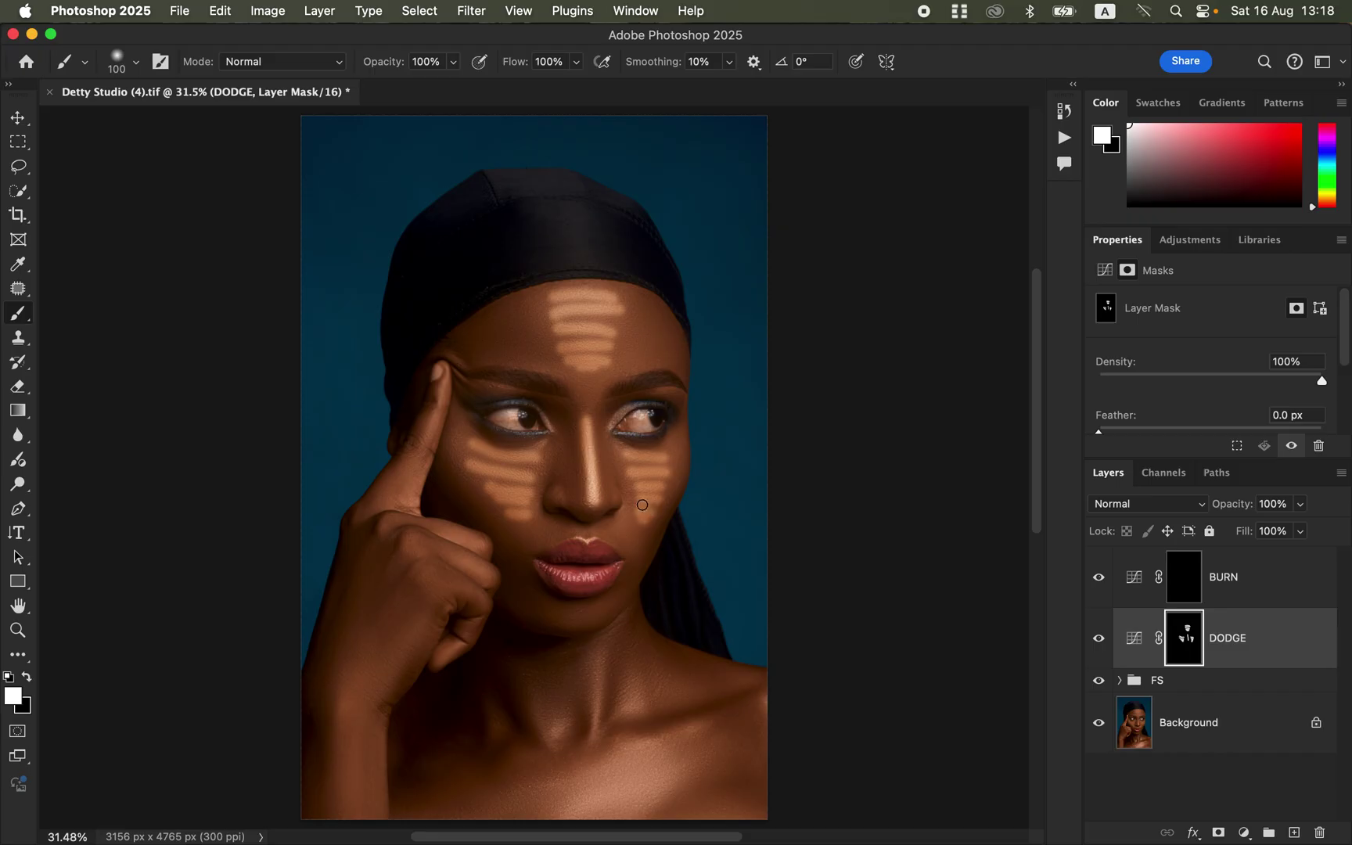
pyautogui.moveTo(573, 613)
pyautogui.mouseDown()
pyautogui.moveTo(615, 572)
pyautogui.moveTo(621, 729)
pyautogui.moveTo(606, 667)
pyautogui.moveTo(597, 719)
pyautogui.moveTo(631, 681)
pyautogui.moveTo(628, 724)
pyautogui.mouseUp()
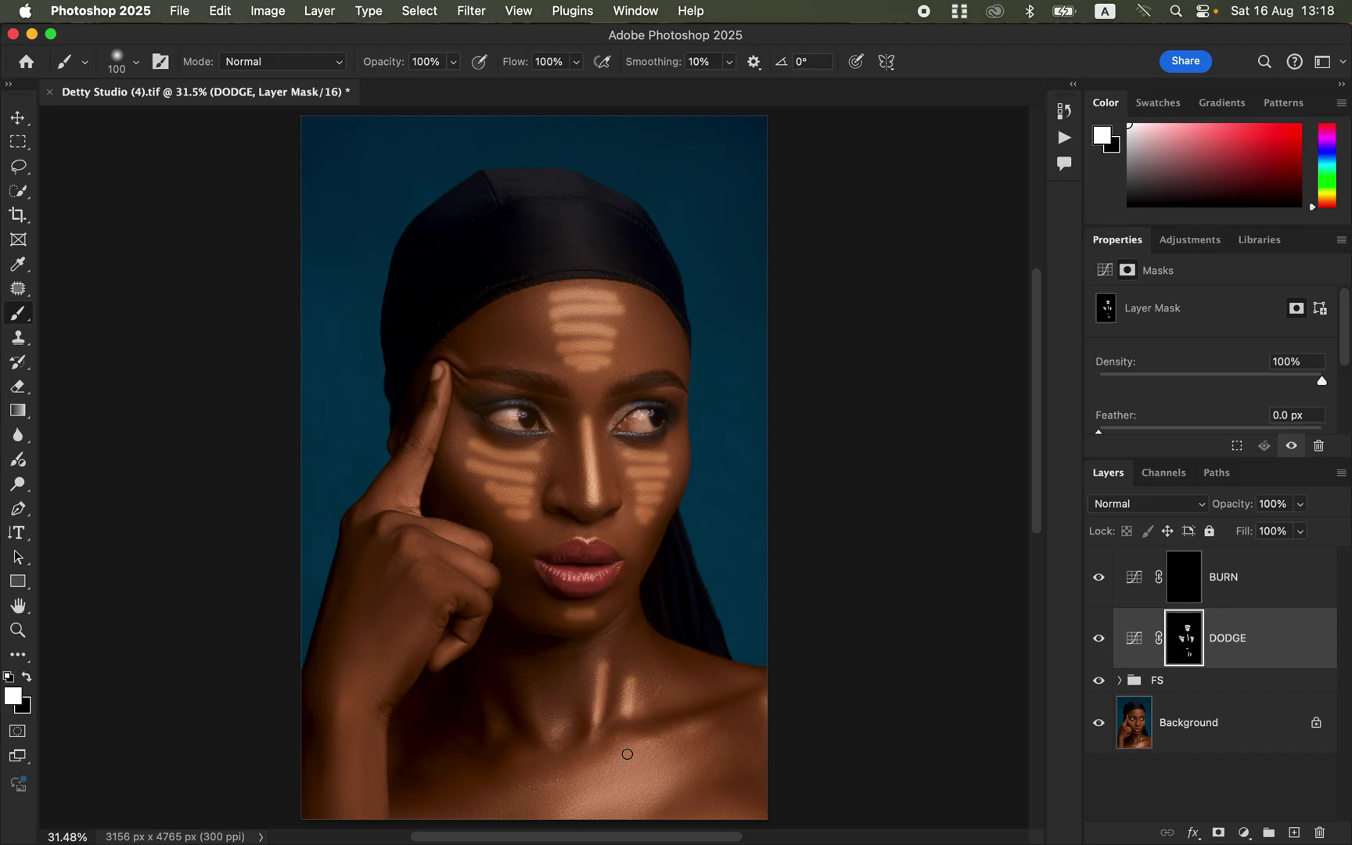
pyautogui.moveTo(588, 788); pyautogui.dragTo(649, 782)
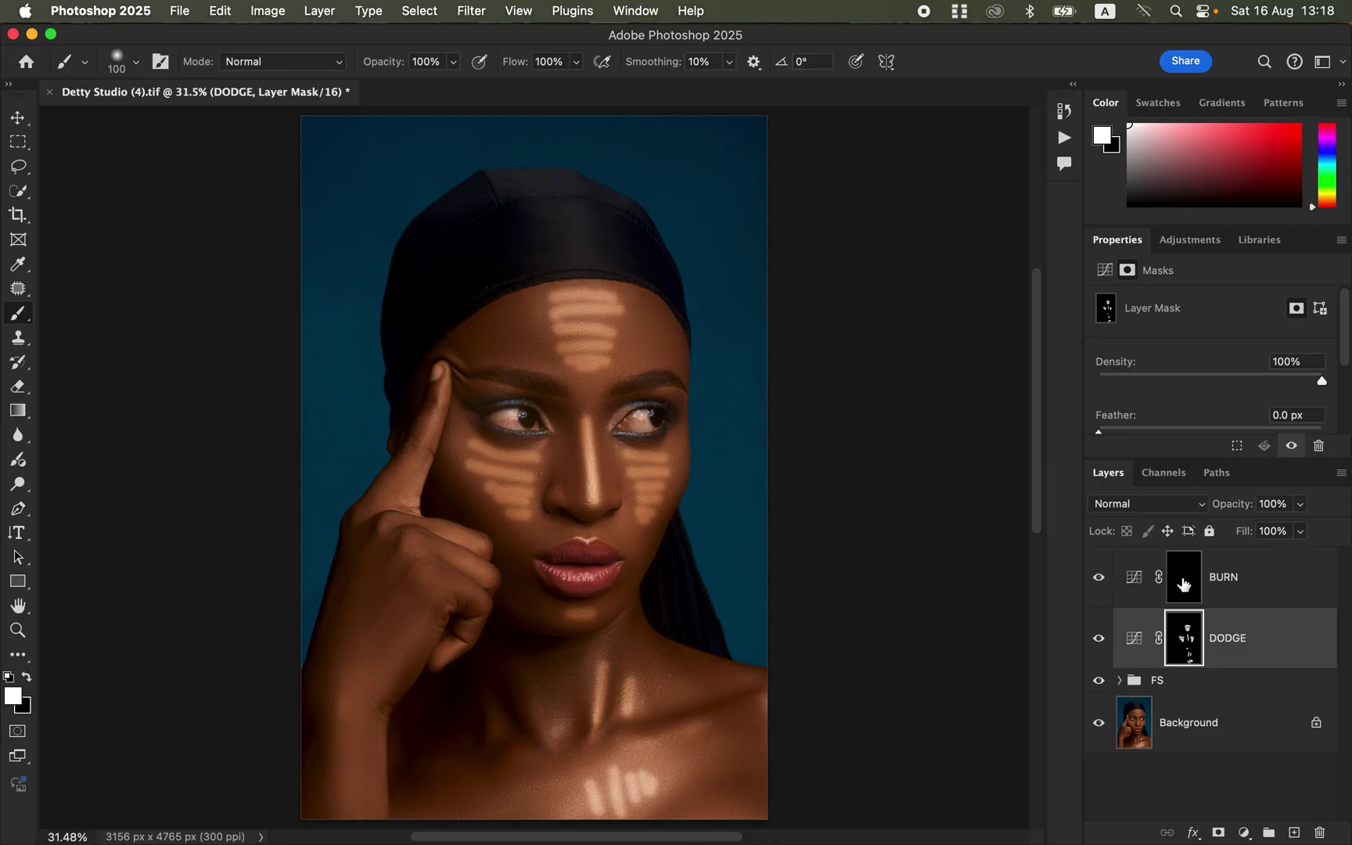
# Step: Paint white shadow strokes on the BURN mask along both sides of the nose, the cheek hollows and both sides of the forehead
pyautogui.click(1184, 586)
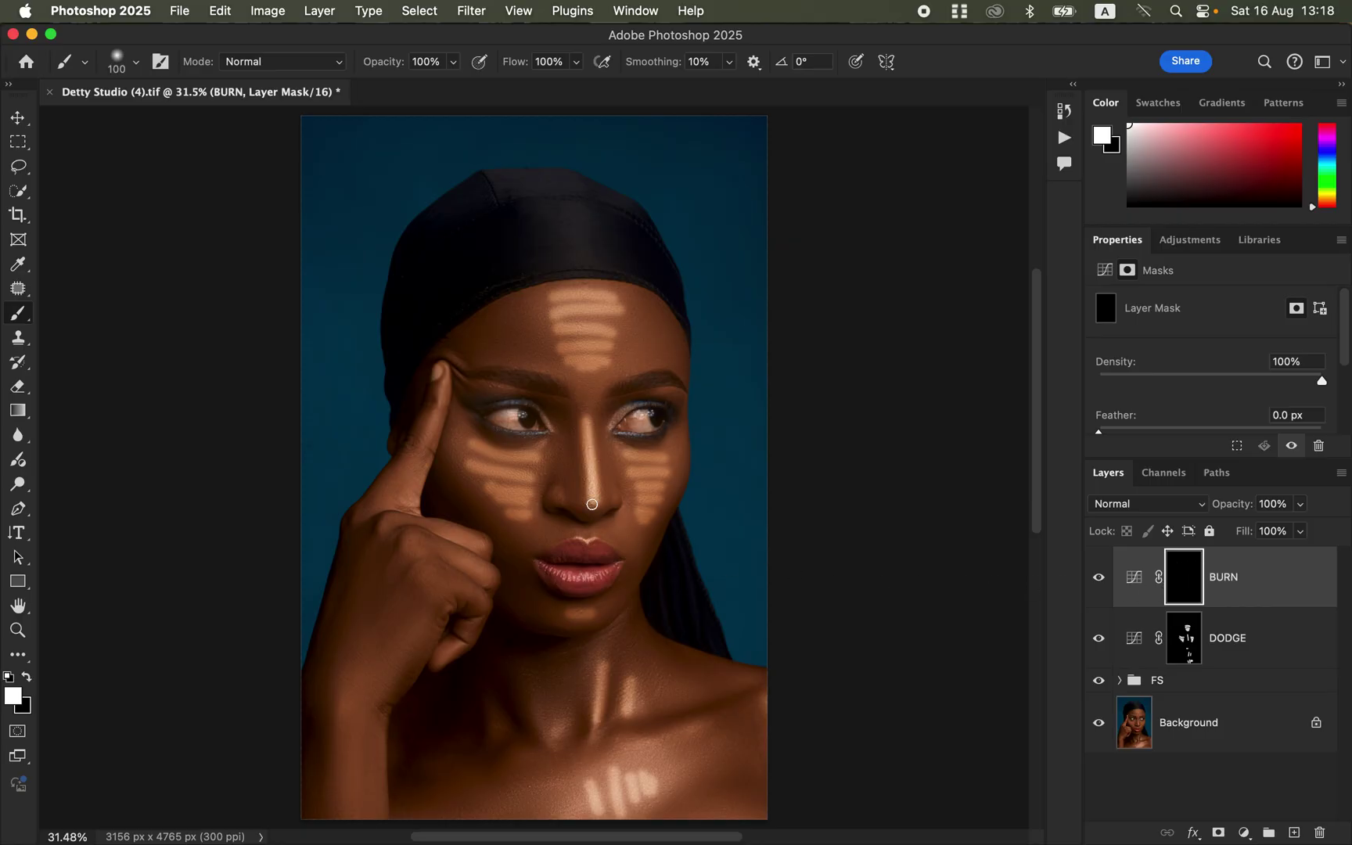
pyautogui.moveTo(558, 413); pyautogui.dragTo(568, 497)
pyautogui.moveTo(602, 437); pyautogui.dragTo(612, 501)
pyautogui.moveTo(452, 467); pyautogui.dragTo(490, 526)
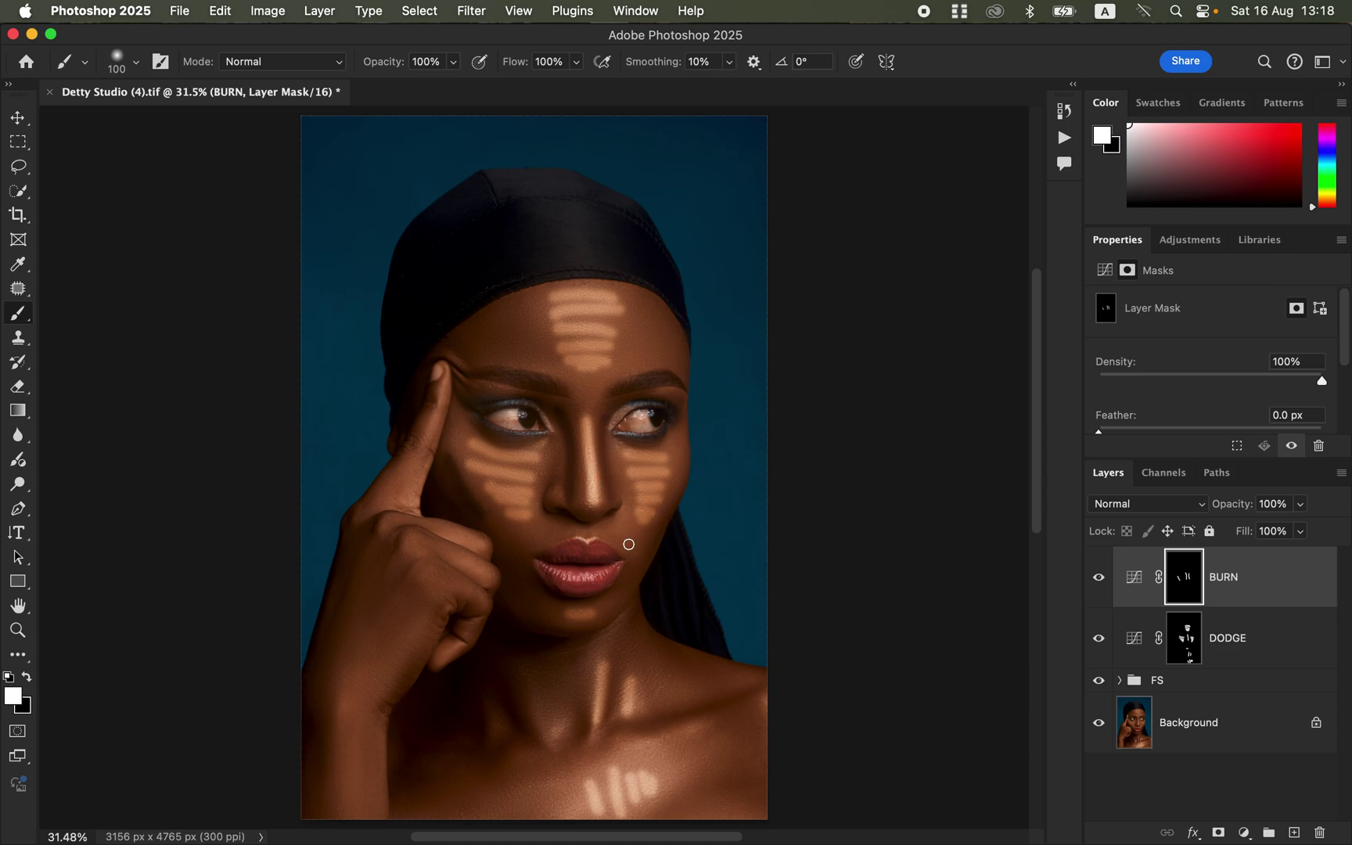
pyautogui.moveTo(657, 525)
pyautogui.mouseDown()
pyautogui.moveTo(643, 549)
pyautogui.moveTo(645, 535)
pyautogui.mouseUp()
pyautogui.moveTo(476, 327); pyautogui.dragTo(518, 324)
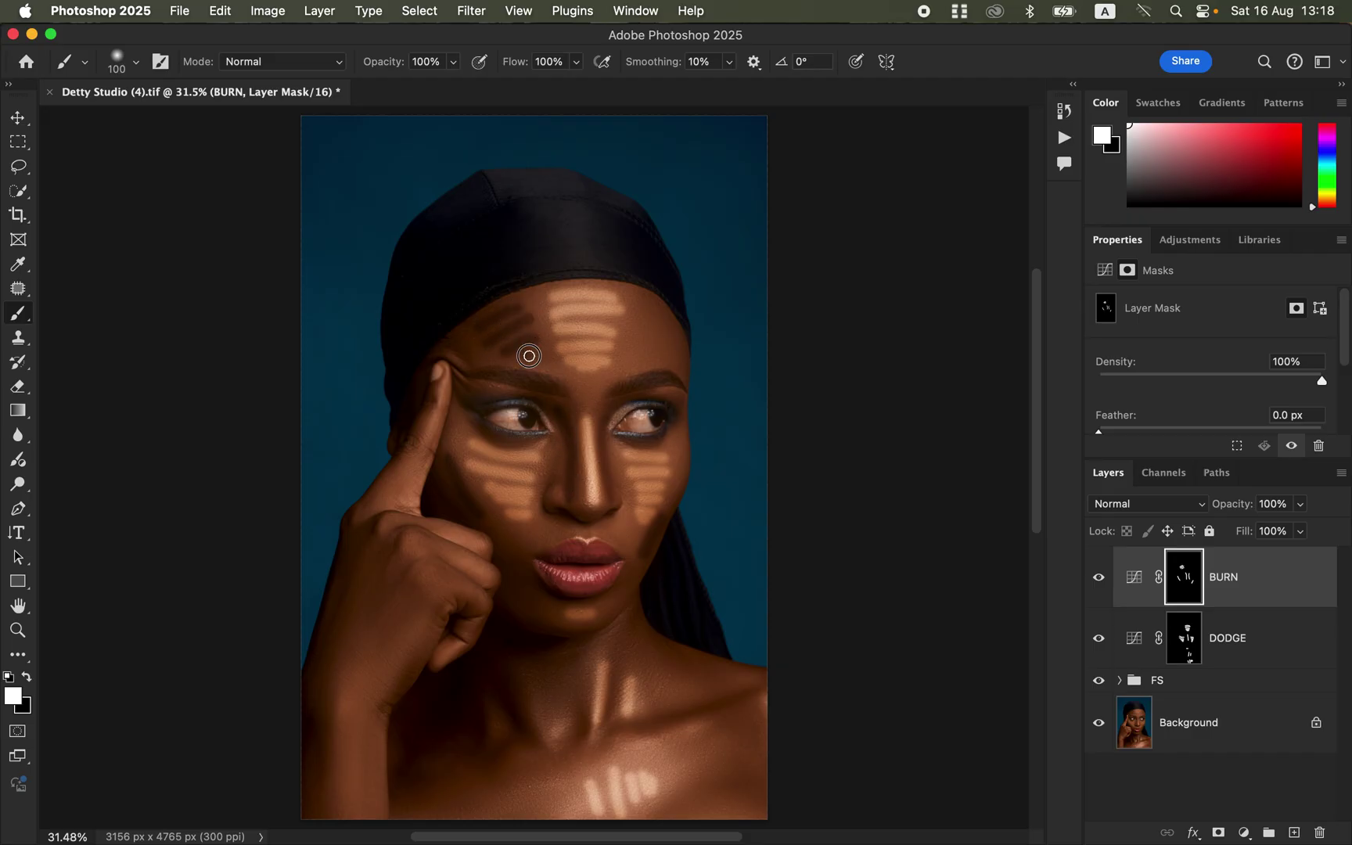
pyautogui.moveTo(652, 308)
pyautogui.mouseDown()
pyautogui.moveTo(676, 342)
pyautogui.moveTo(649, 331)
pyautogui.moveTo(666, 368)
pyautogui.mouseUp()
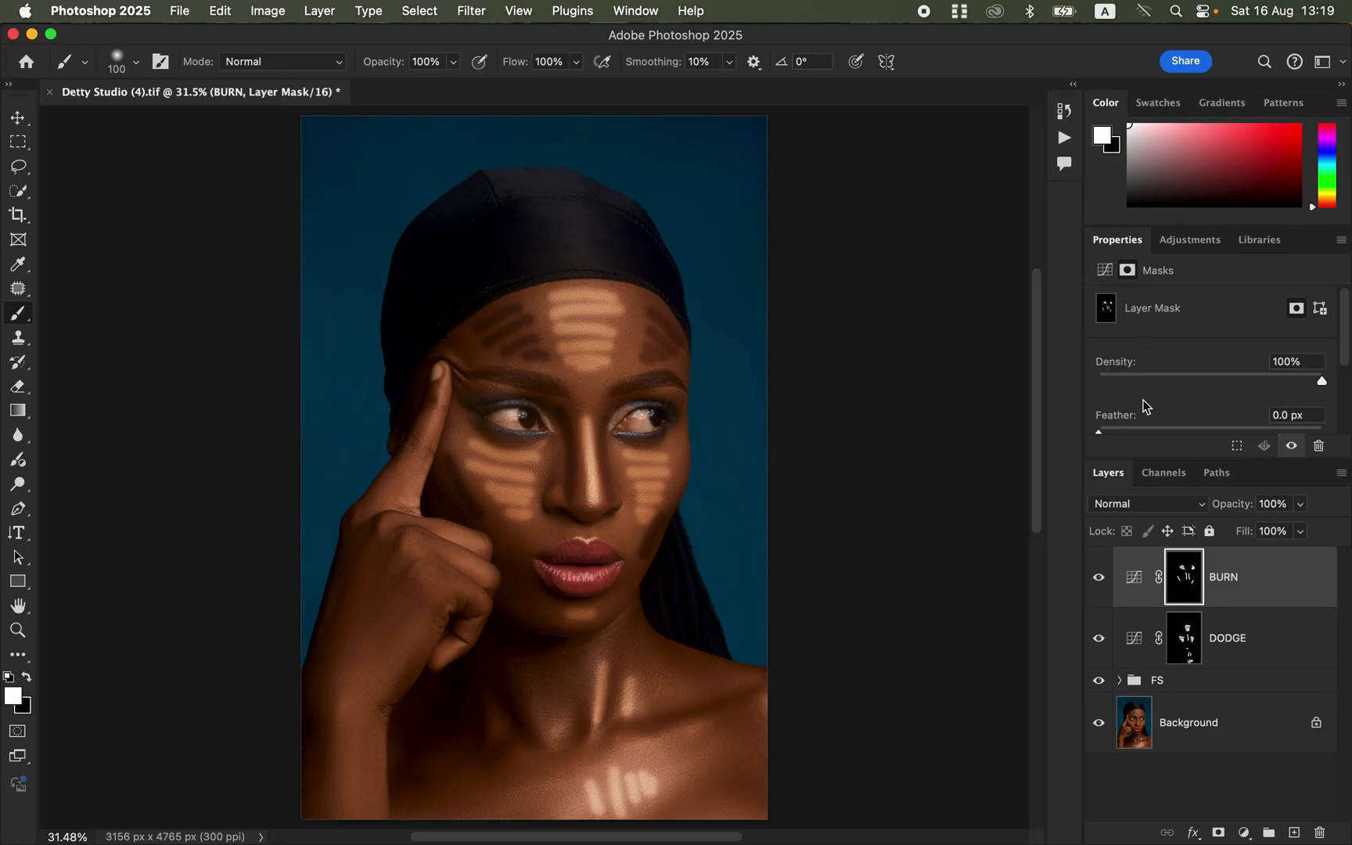
# Step: Feather the BURN mask to soften its strokes and set the DODGE mask's feather to 117.9 px
pyautogui.scroll(-2, 1342, 353)
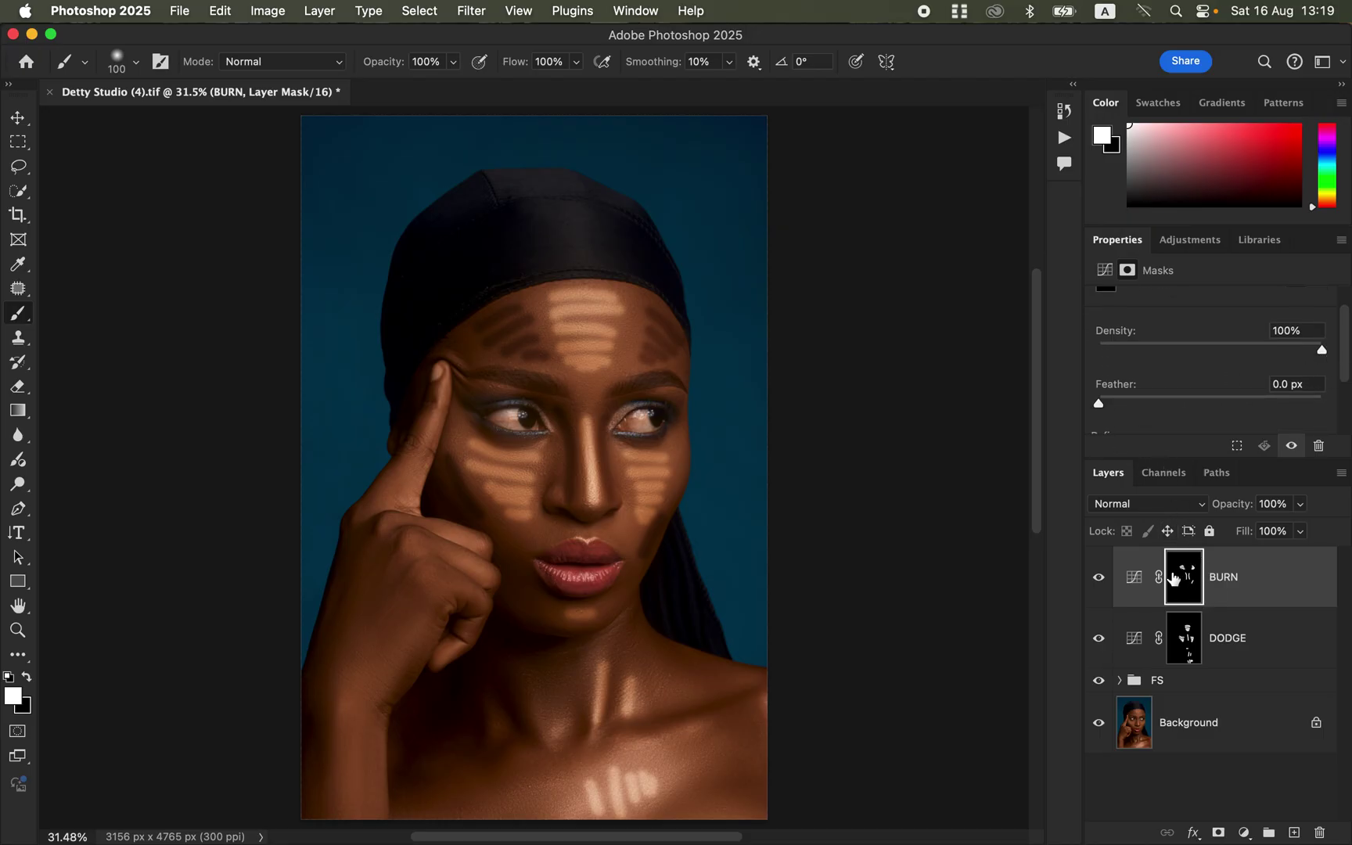
pyautogui.moveTo(1133, 404); pyautogui.dragTo(1243, 402)
pyautogui.click(1190, 649)
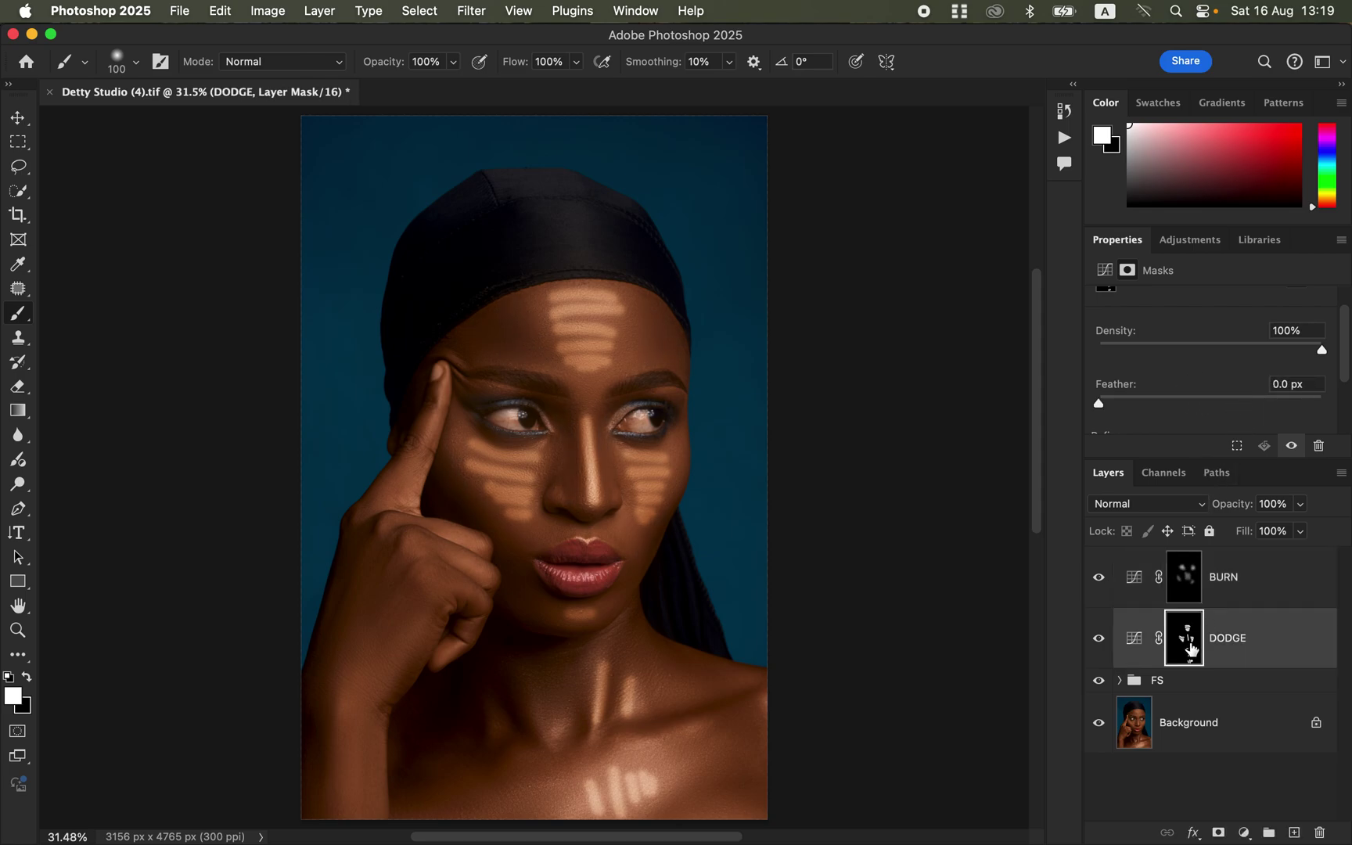
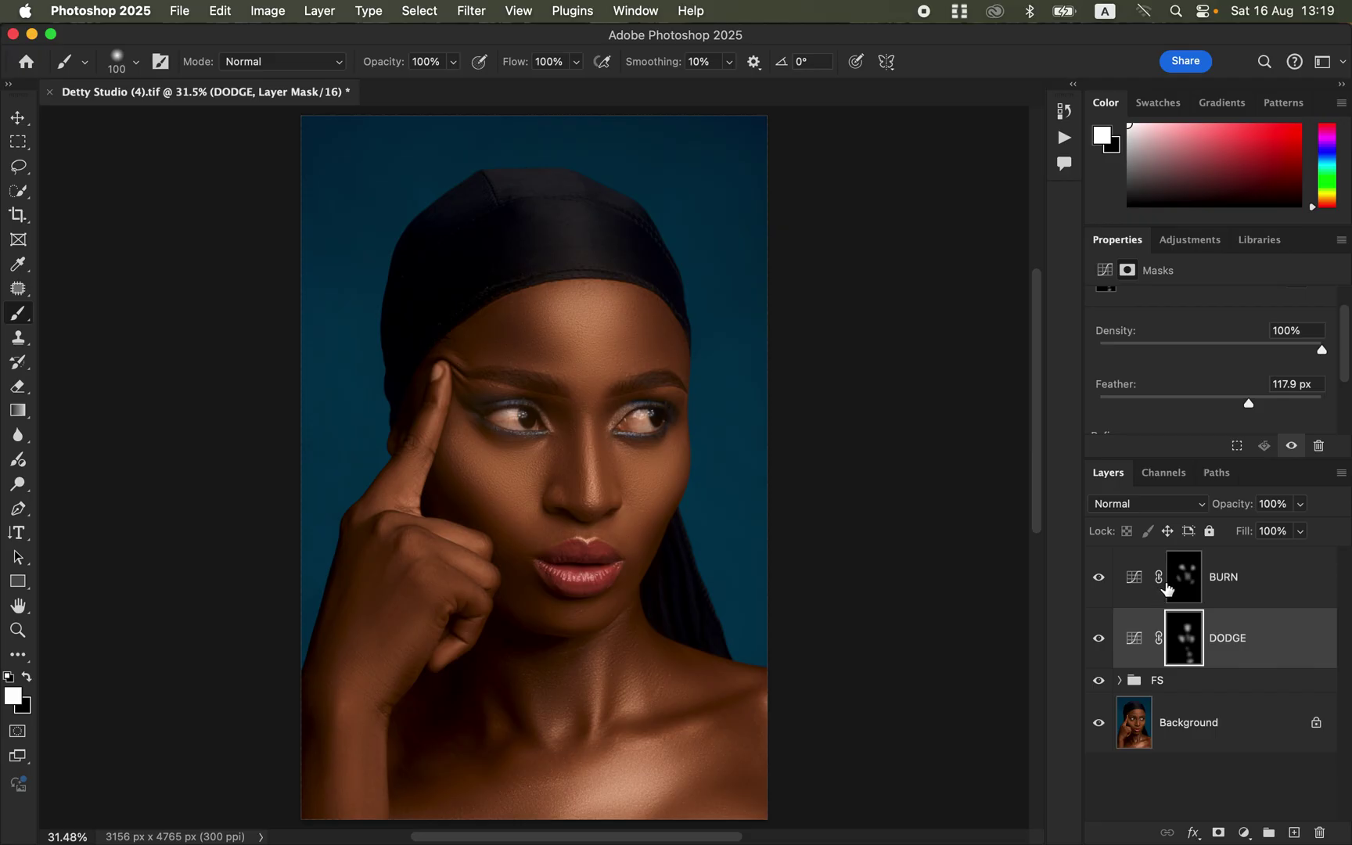
# Step: Group the DODGE and BURN layers together and name the group DNB
pyautogui.keyDown('shift'); pyautogui.click(1279, 595); pyautogui.keyUp('shift')
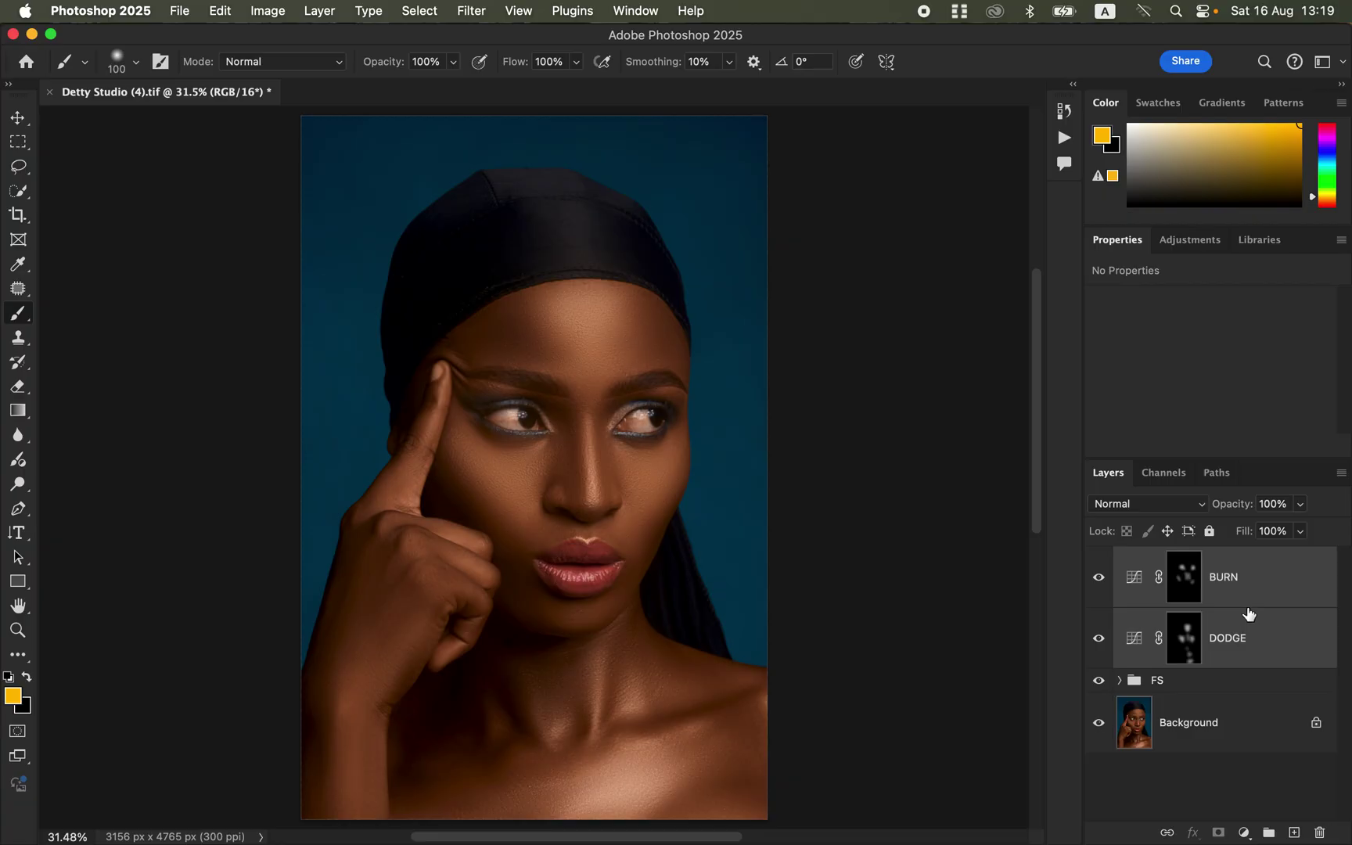
pyautogui.press('super+g')
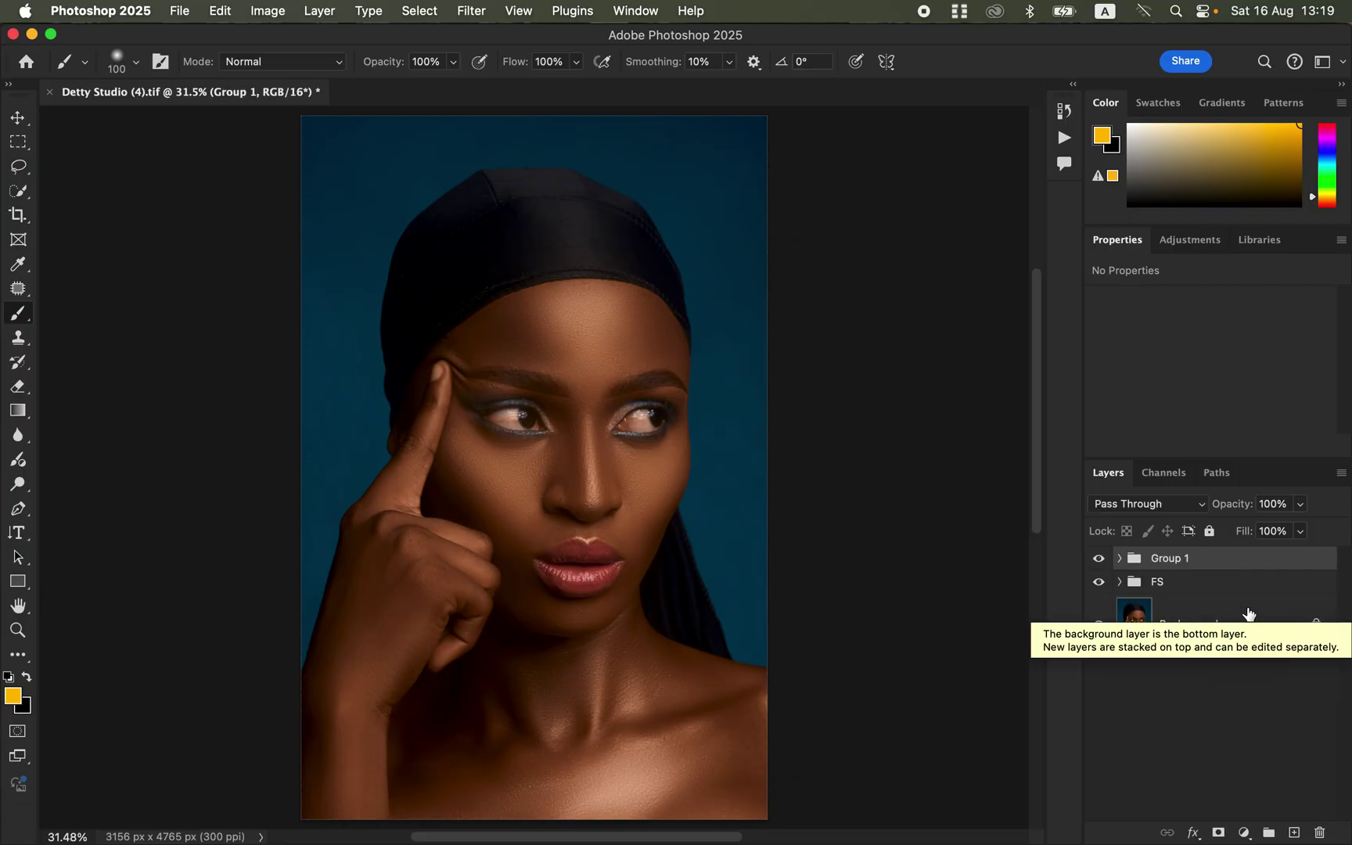
pyautogui.doubleClick(1181, 559)
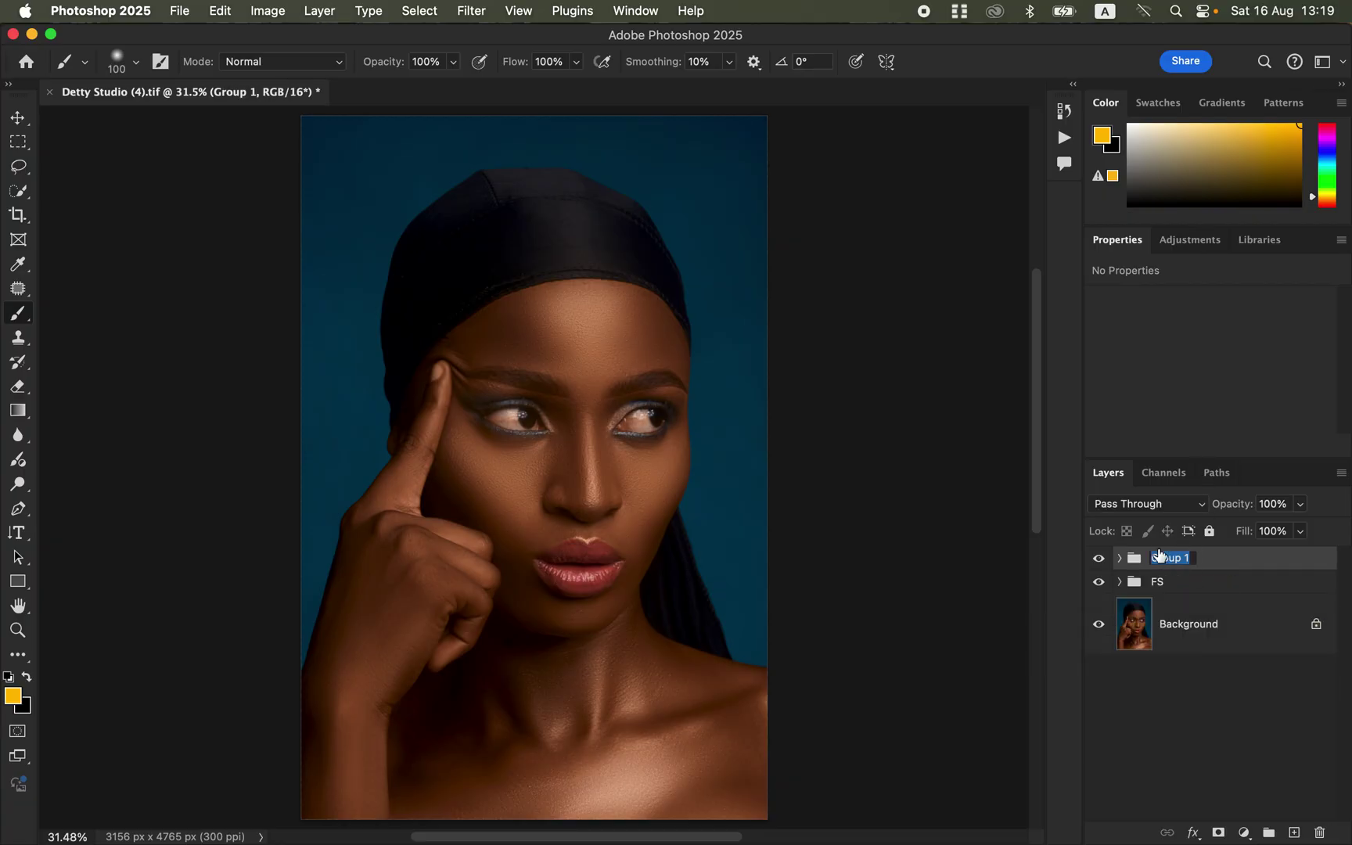
pyautogui.write('DNB')
pyautogui.press('Return')
# Step: Compare the portrait with and without the DNB group and lower the group's opacity to 78%
pyautogui.click(1099, 558)
pyautogui.click(1099, 557)
pyautogui.click(1099, 558)
pyautogui.click(1099, 558)
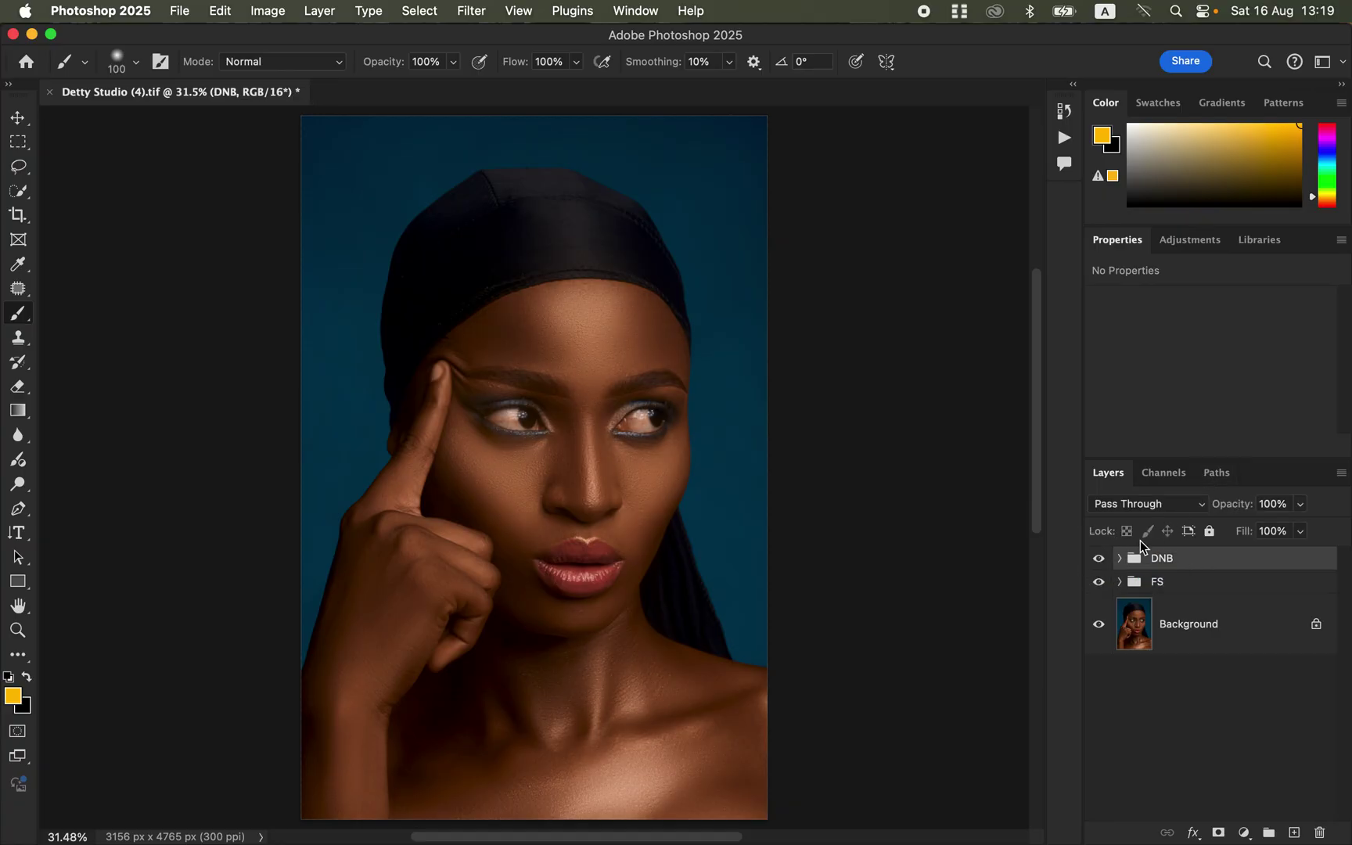
pyautogui.click(1300, 507)
pyautogui.moveTo(1304, 527); pyautogui.dragTo(1282, 534)
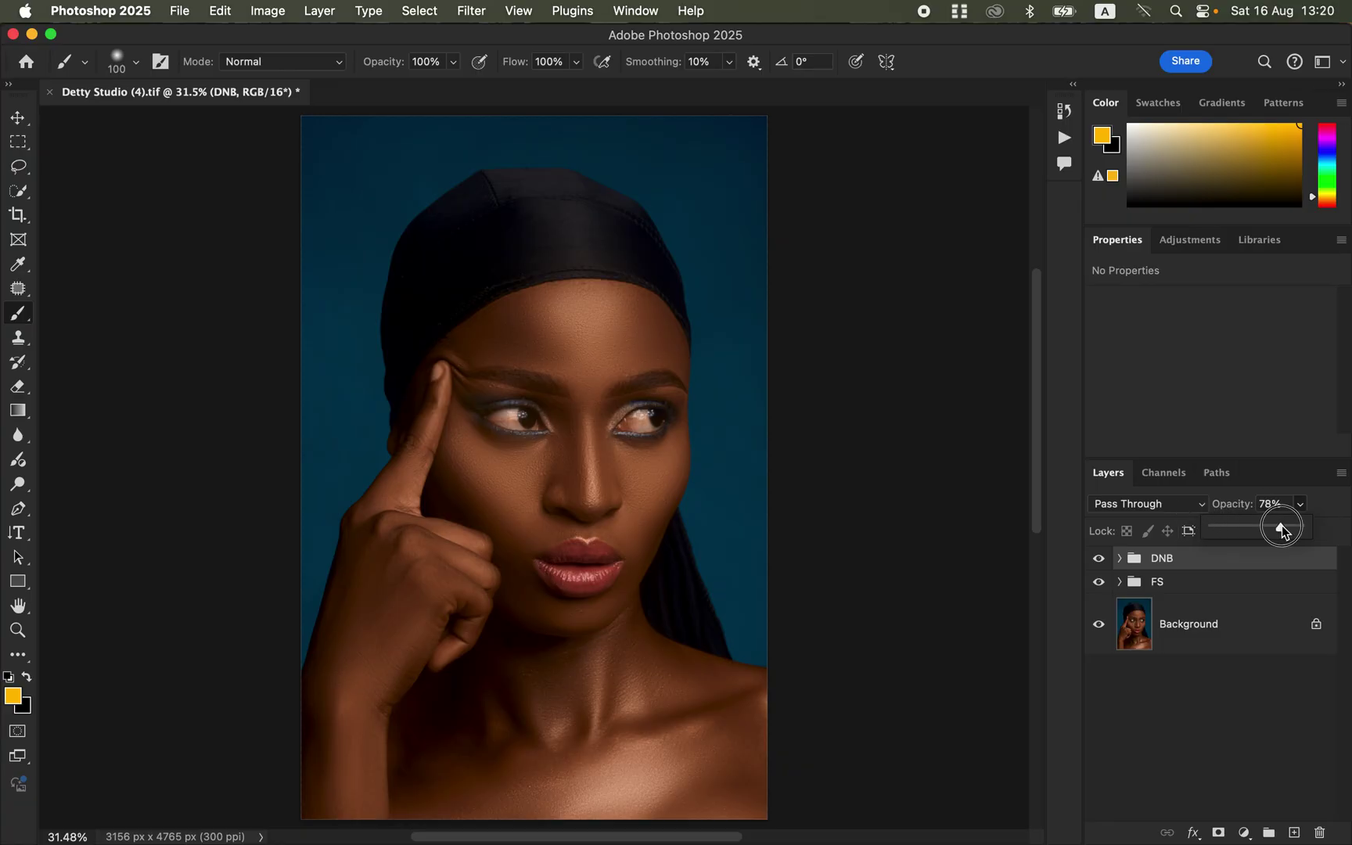
# Step: Add a Black & White adjustment layer above DNB, set to Multiply blending at 18% opacity
pyautogui.click(1244, 832)
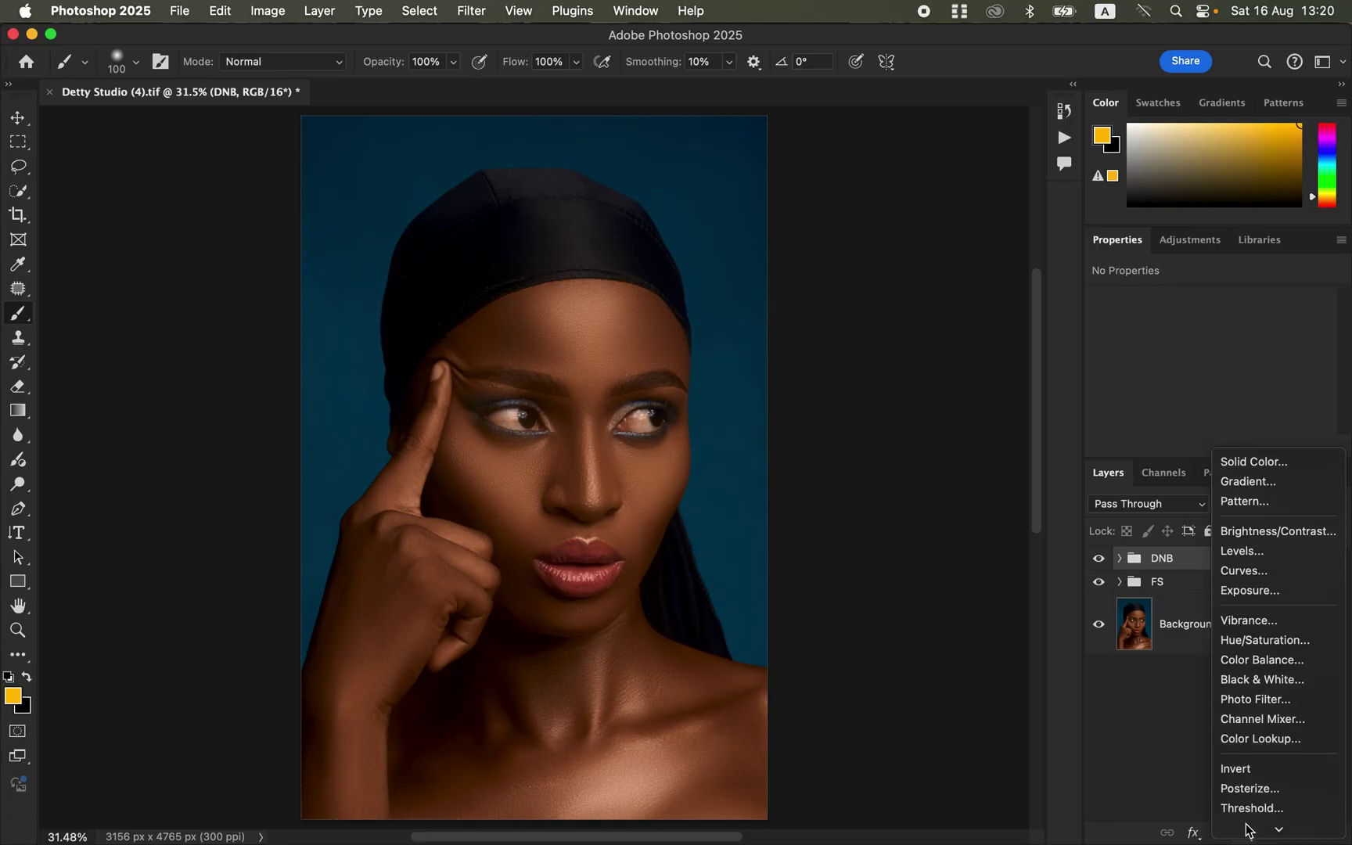
pyautogui.click(1260, 661)
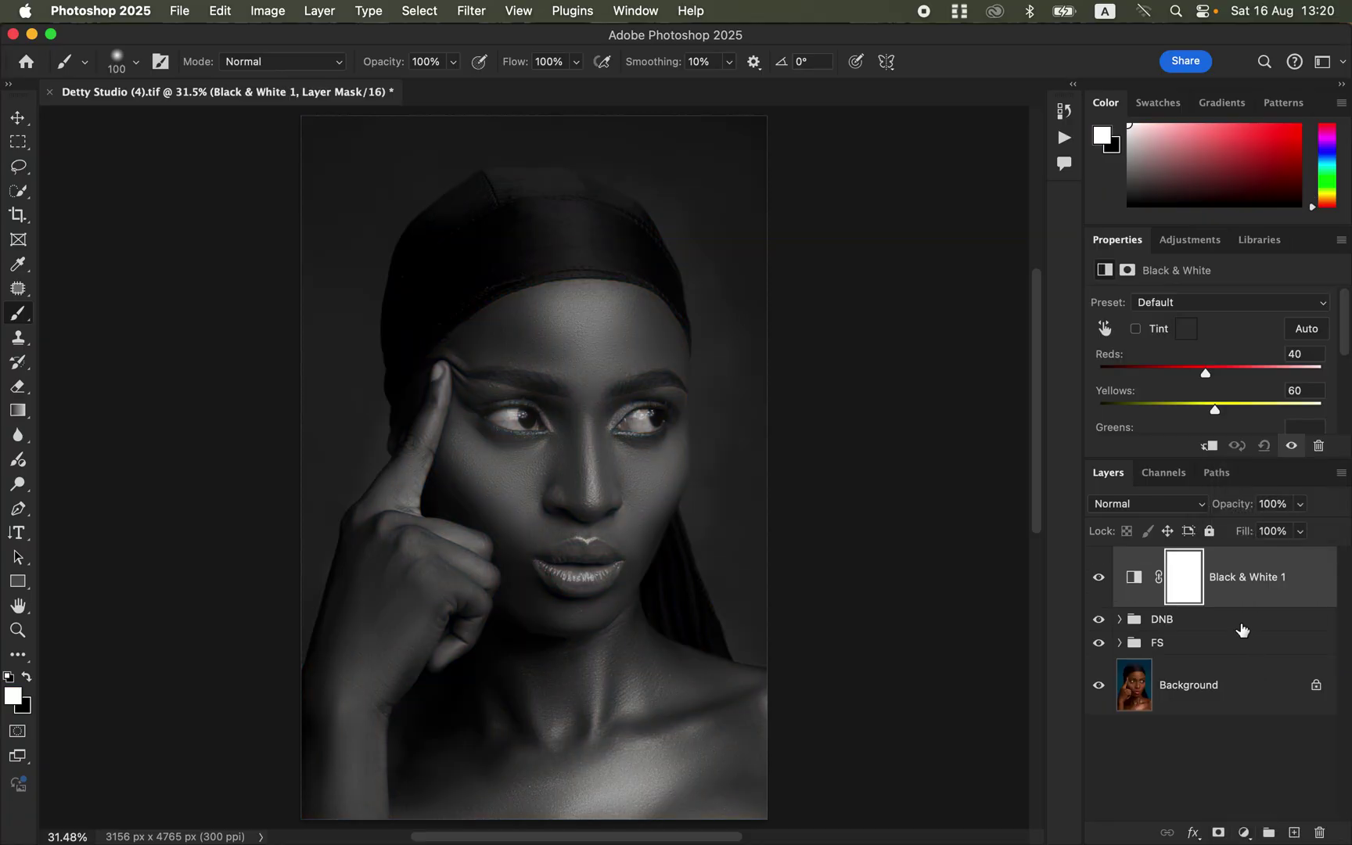
pyautogui.click(1172, 502)
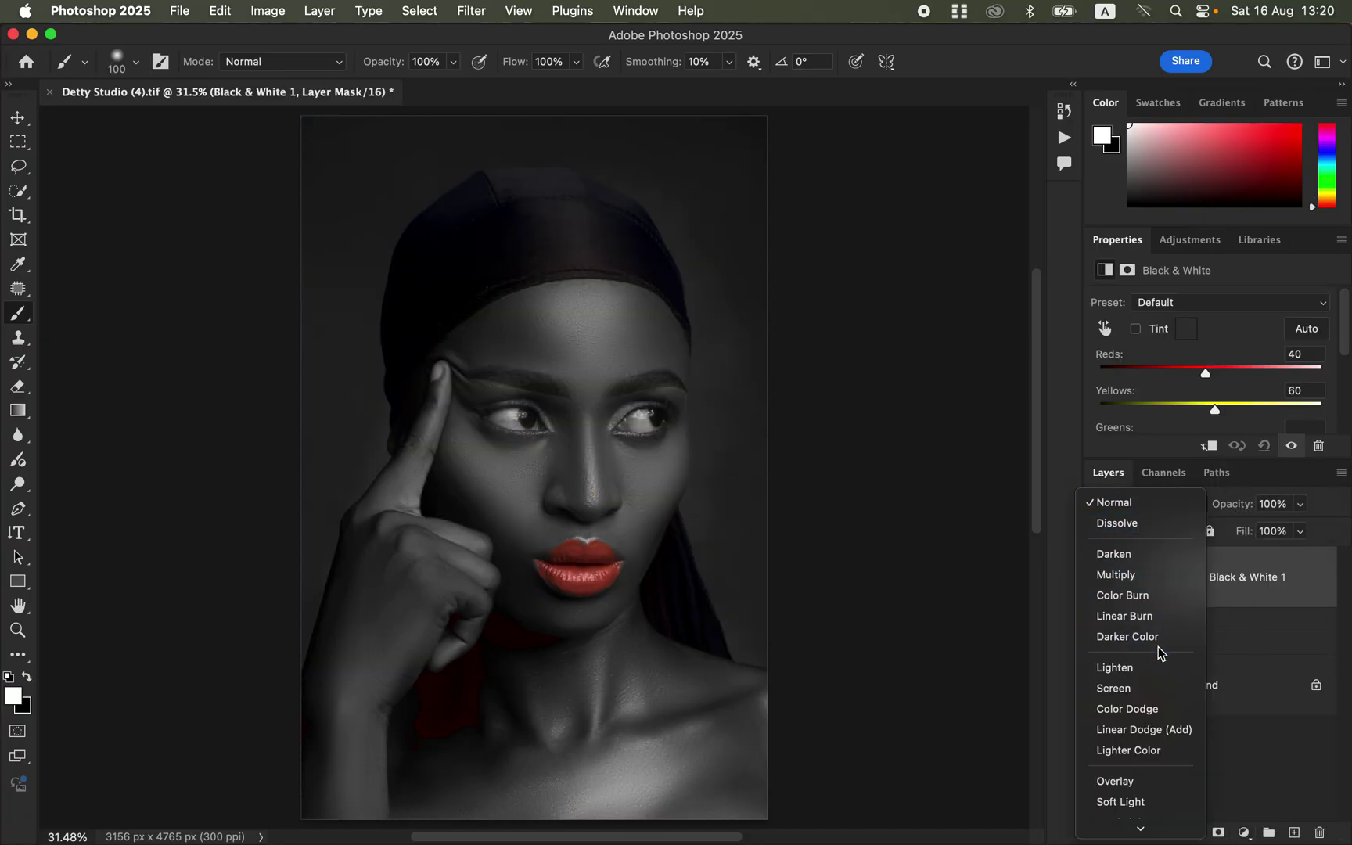
pyautogui.click(1146, 578)
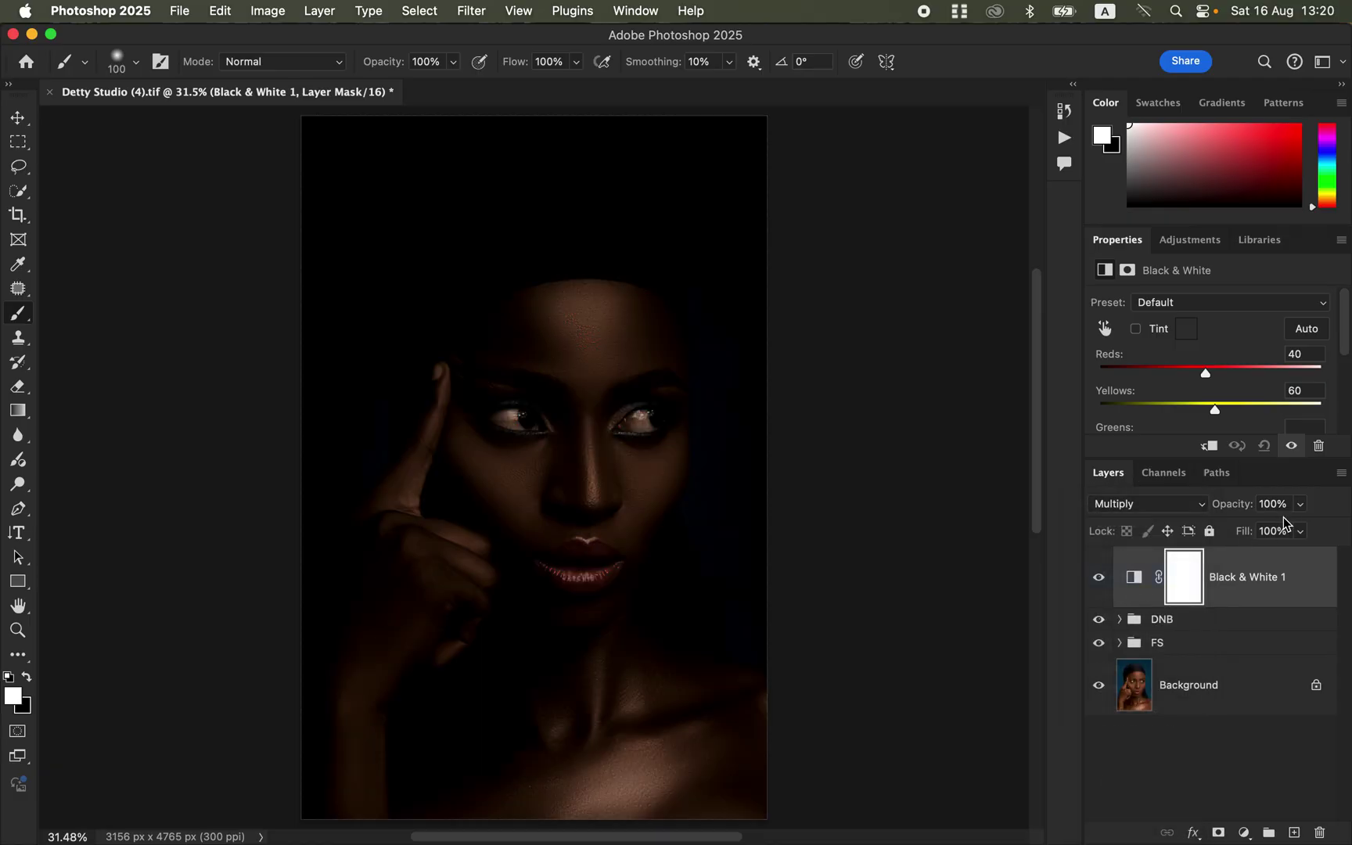
pyautogui.click(1300, 504)
pyautogui.moveTo(1288, 528); pyautogui.dragTo(1232, 544)
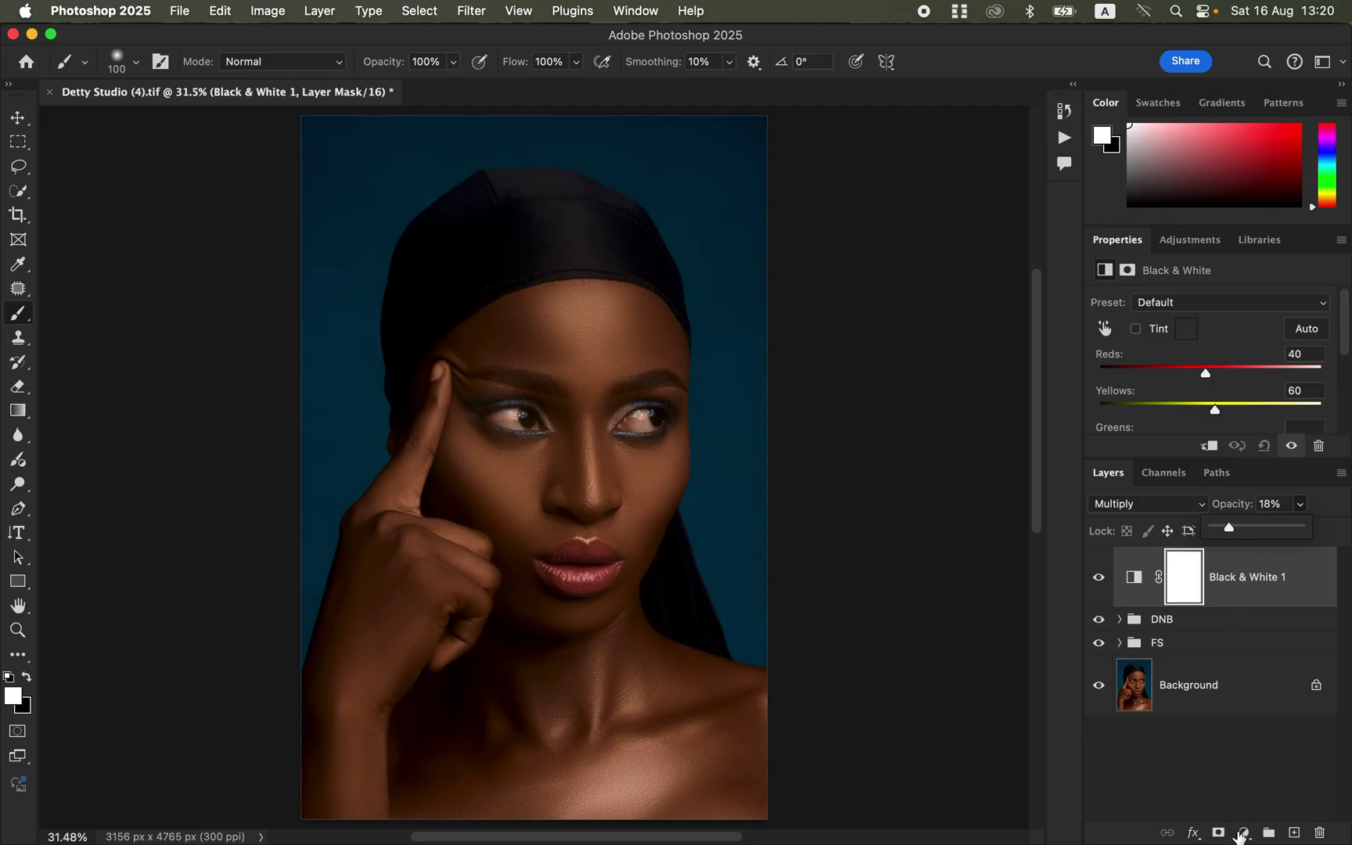
# Step: Add a Hue/Saturation adjustment layer, set the Reds' lightness to -28, and compare the portrait with and without it
pyautogui.click(1244, 832)
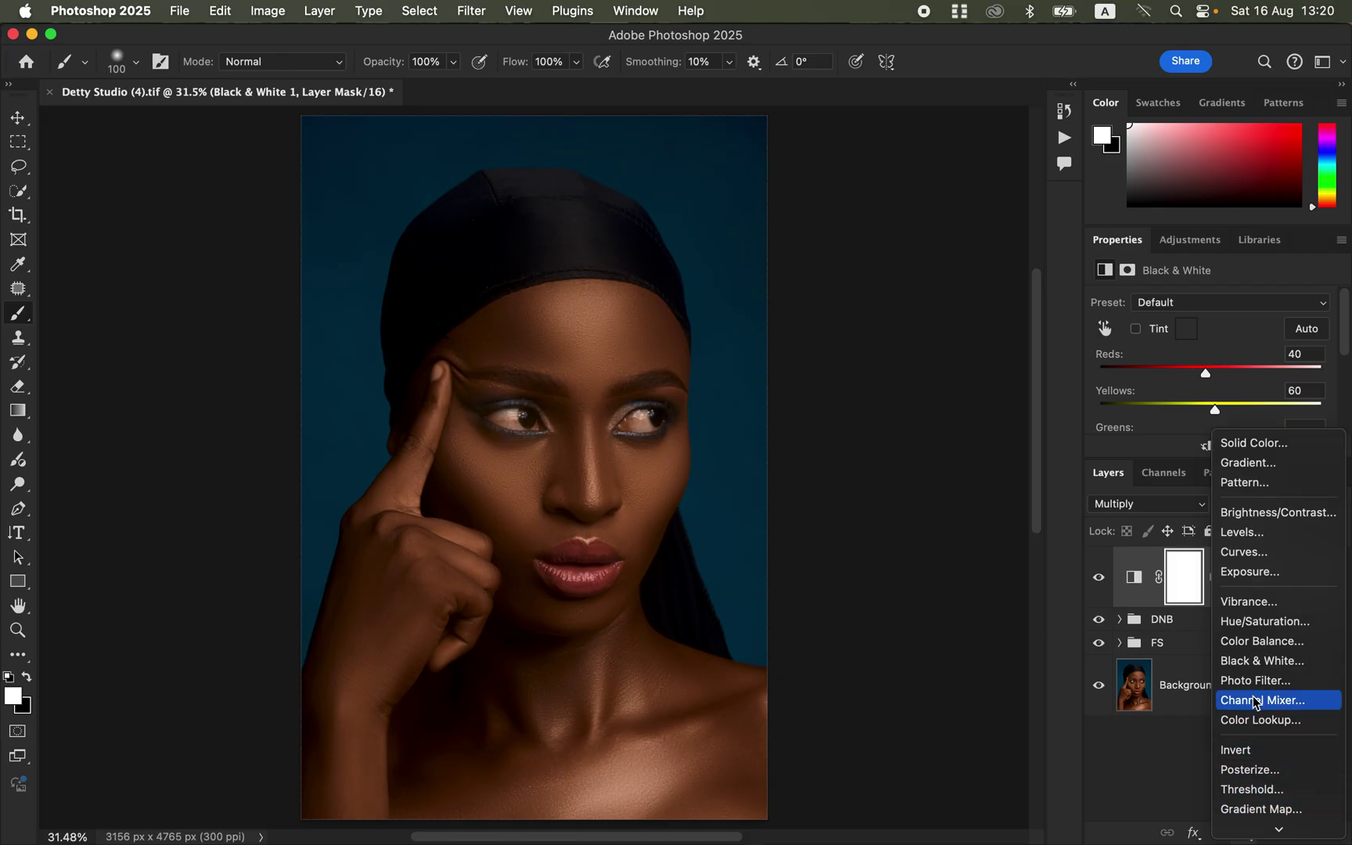
pyautogui.click(1261, 622)
pyautogui.click(1185, 329)
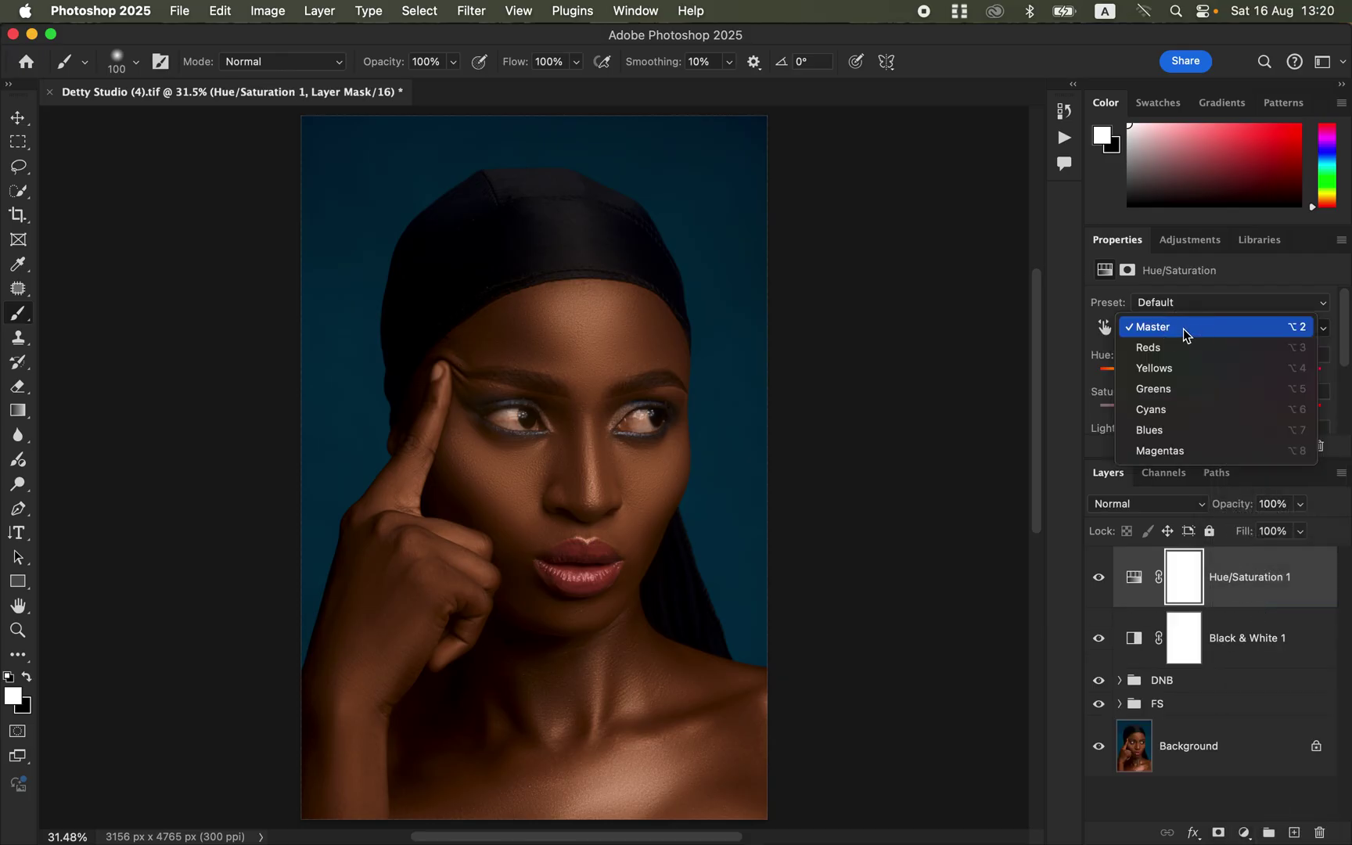
pyautogui.click(1185, 352)
pyautogui.scroll(-2, 1347, 352)
pyautogui.moveTo(1198, 407); pyautogui.dragTo(1182, 409)
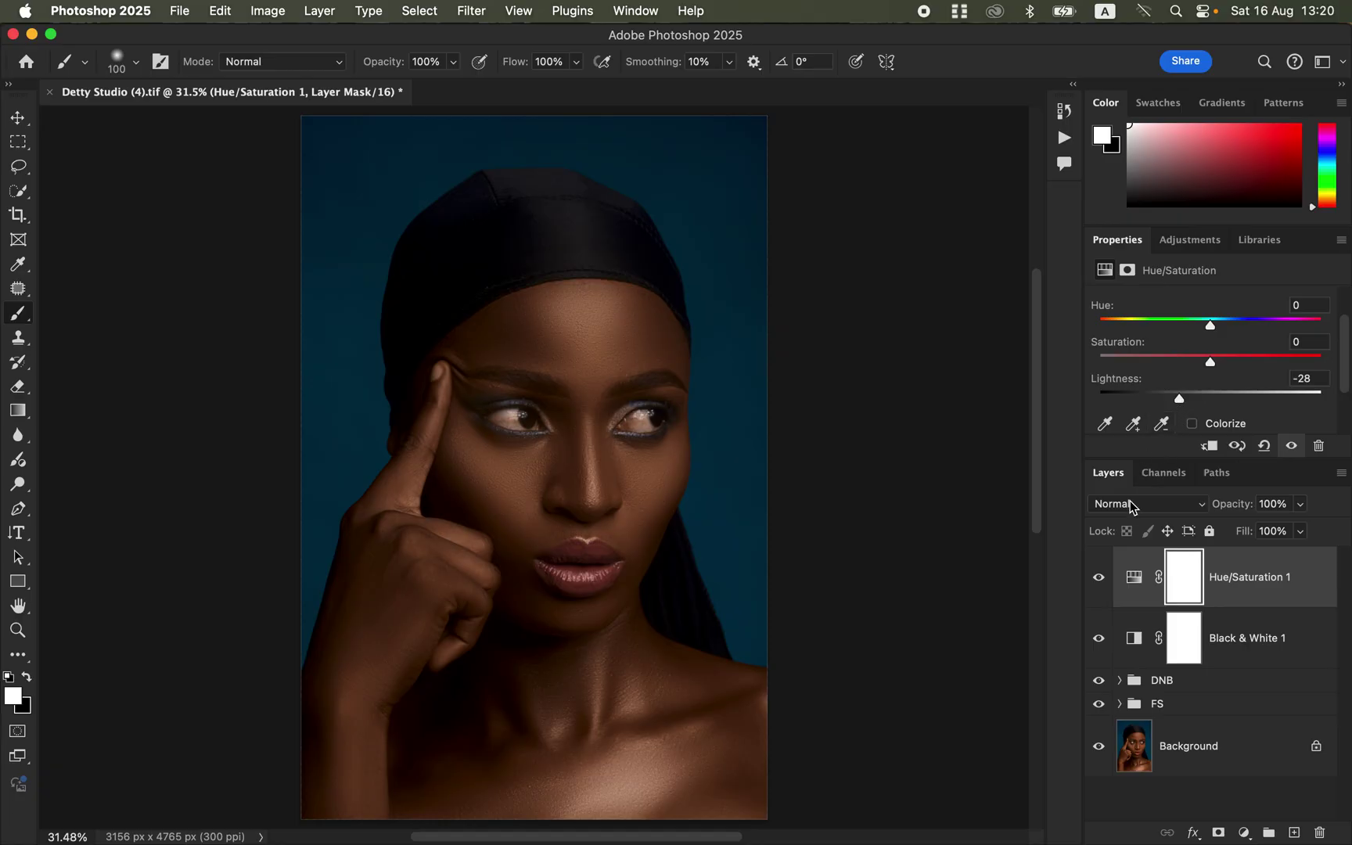
pyautogui.click(1099, 579)
pyautogui.click(1101, 582)
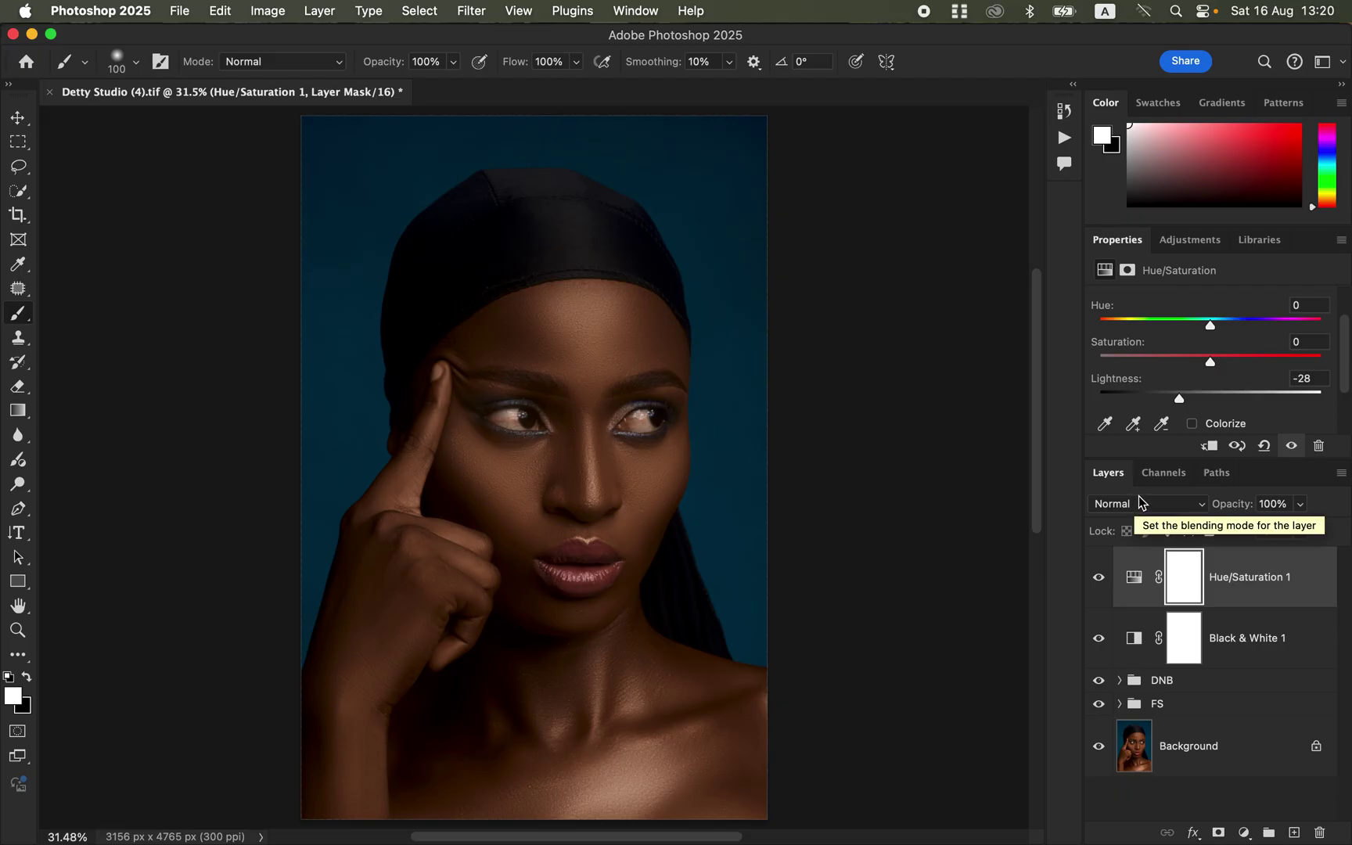
# Step: Add a second Hue/Saturation adjustment layer with saturation -66 and invert its mask to black
pyautogui.click(1244, 835)
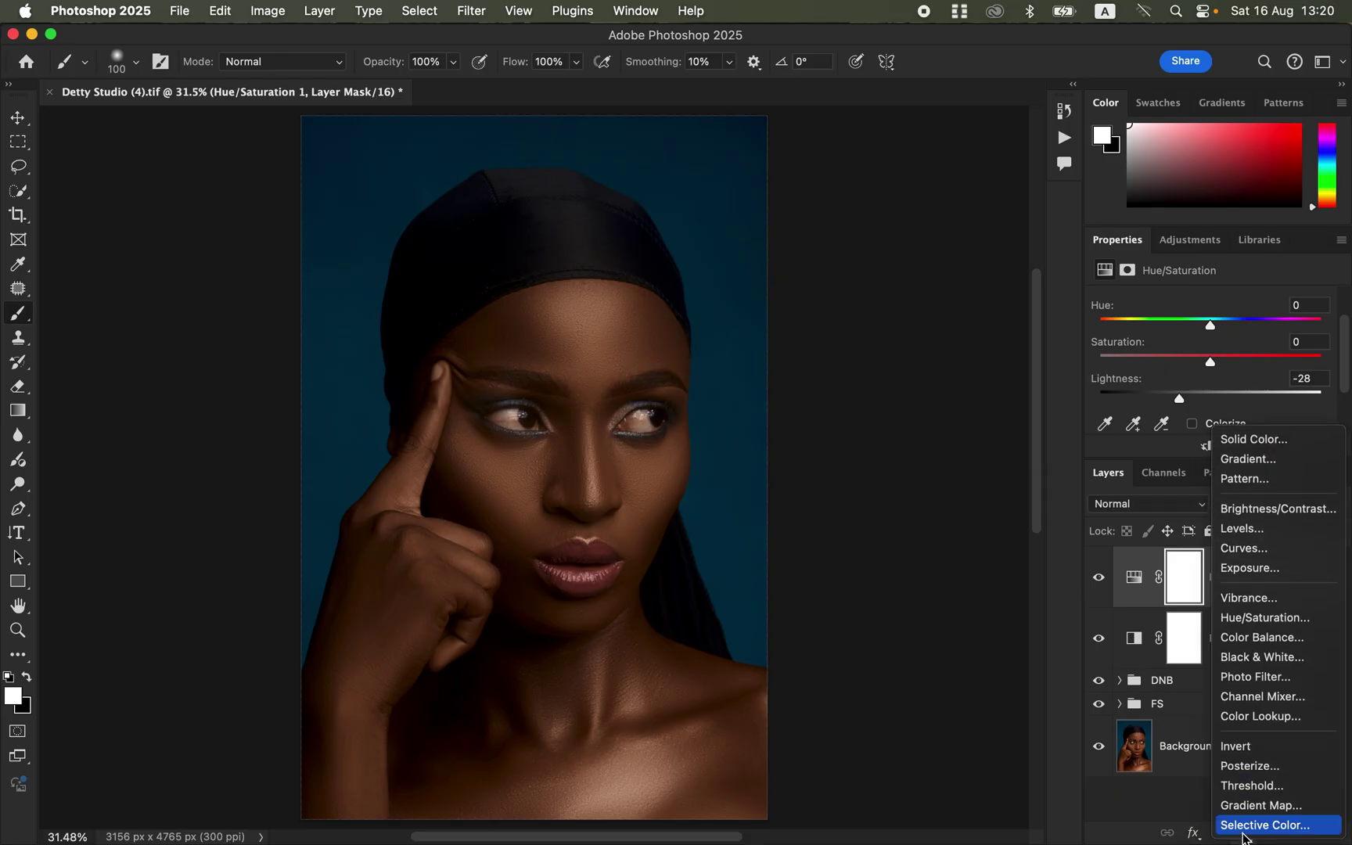
pyautogui.click(1264, 618)
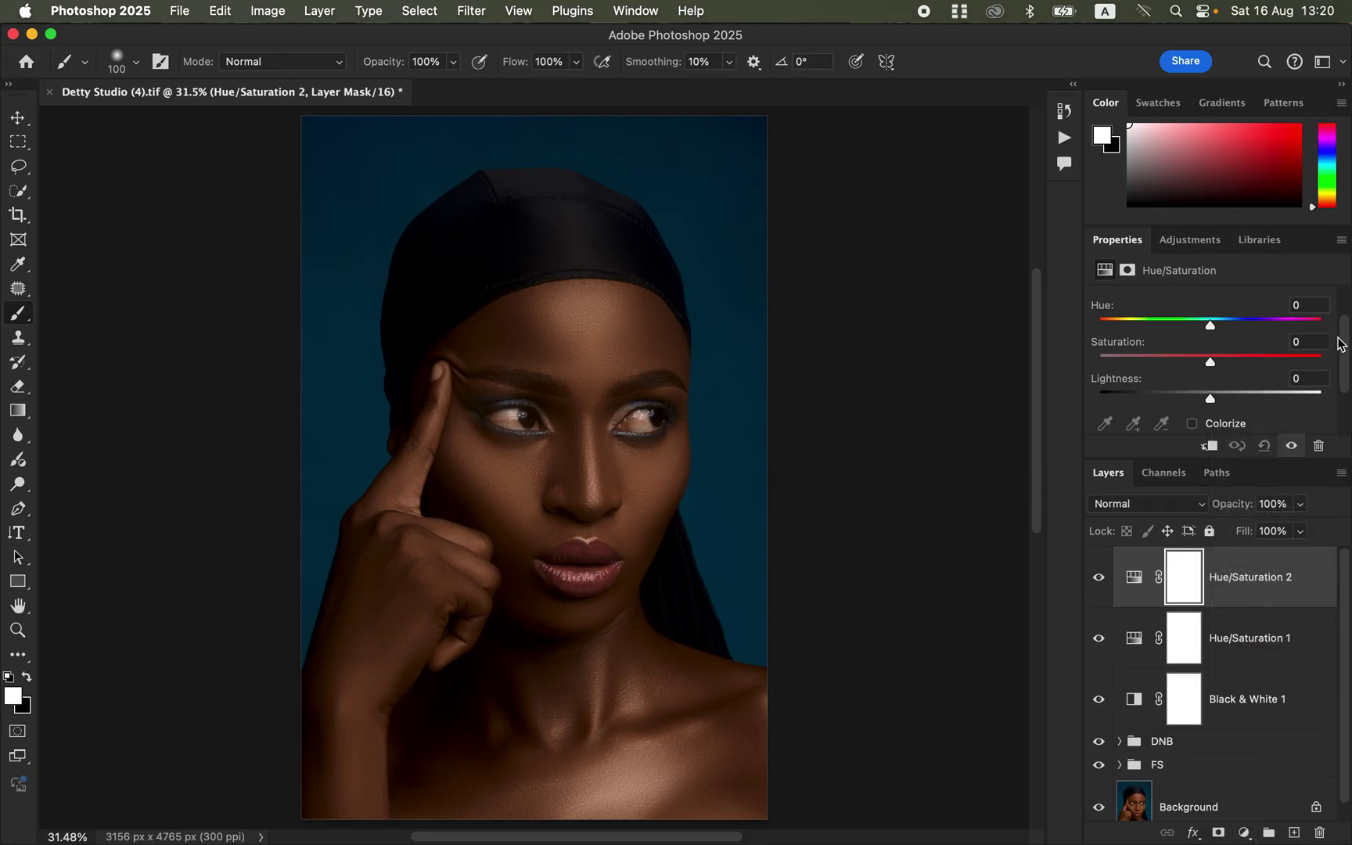
pyautogui.moveTo(1340, 344); pyautogui.dragTo(1339, 311)
pyautogui.scroll(-2, 1341, 342)
pyautogui.moveTo(1175, 363); pyautogui.dragTo(1138, 364)
pyautogui.press('super+i')
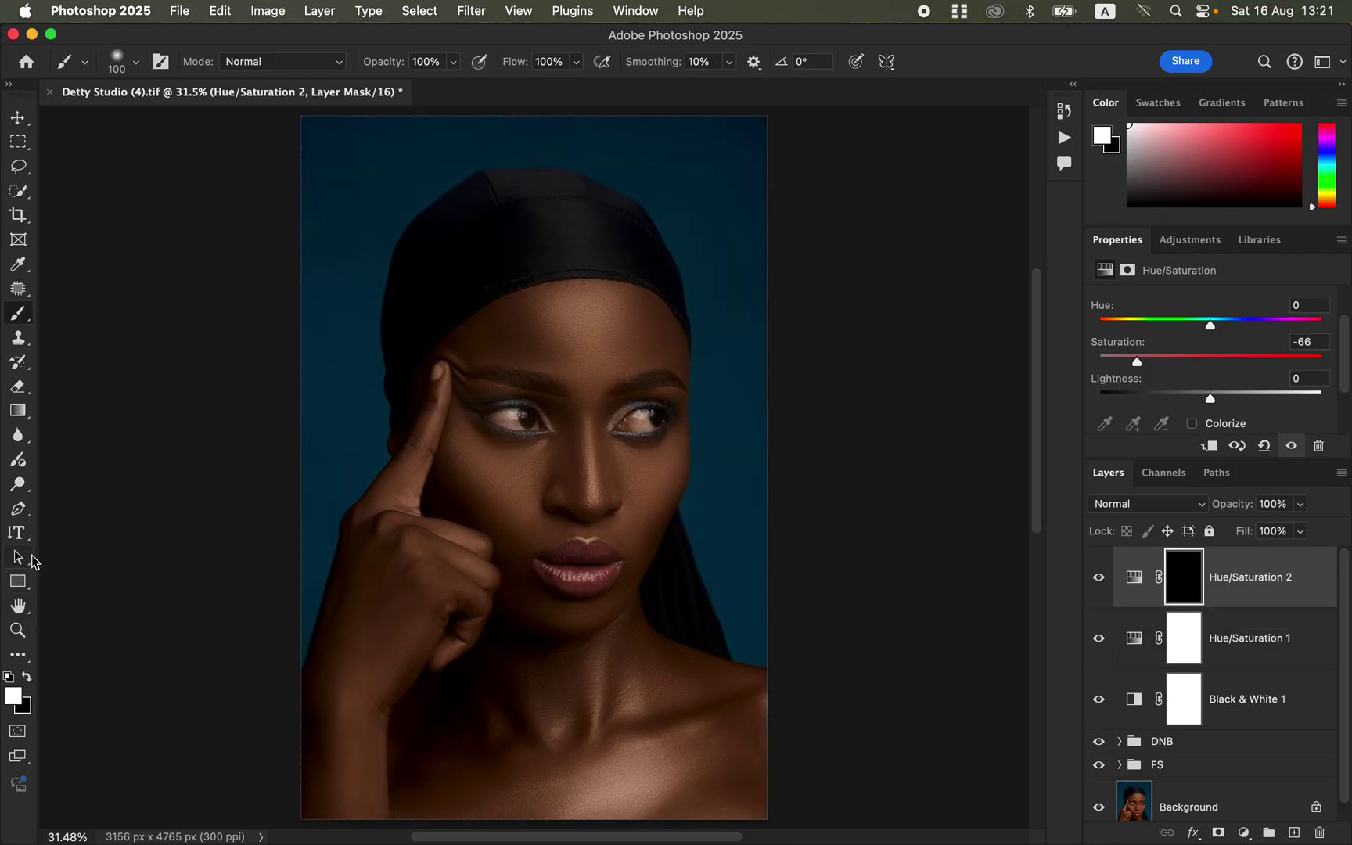
# Step: Paint over the whites of both eyes in white on the new Hue/Saturation mask with a 50 px brush
pyautogui.doubleClick(28, 676)
pyautogui.click(29, 676)
pyautogui.click(29, 675)
pyautogui.press('super+equal')
pyautogui.press('super+equal')
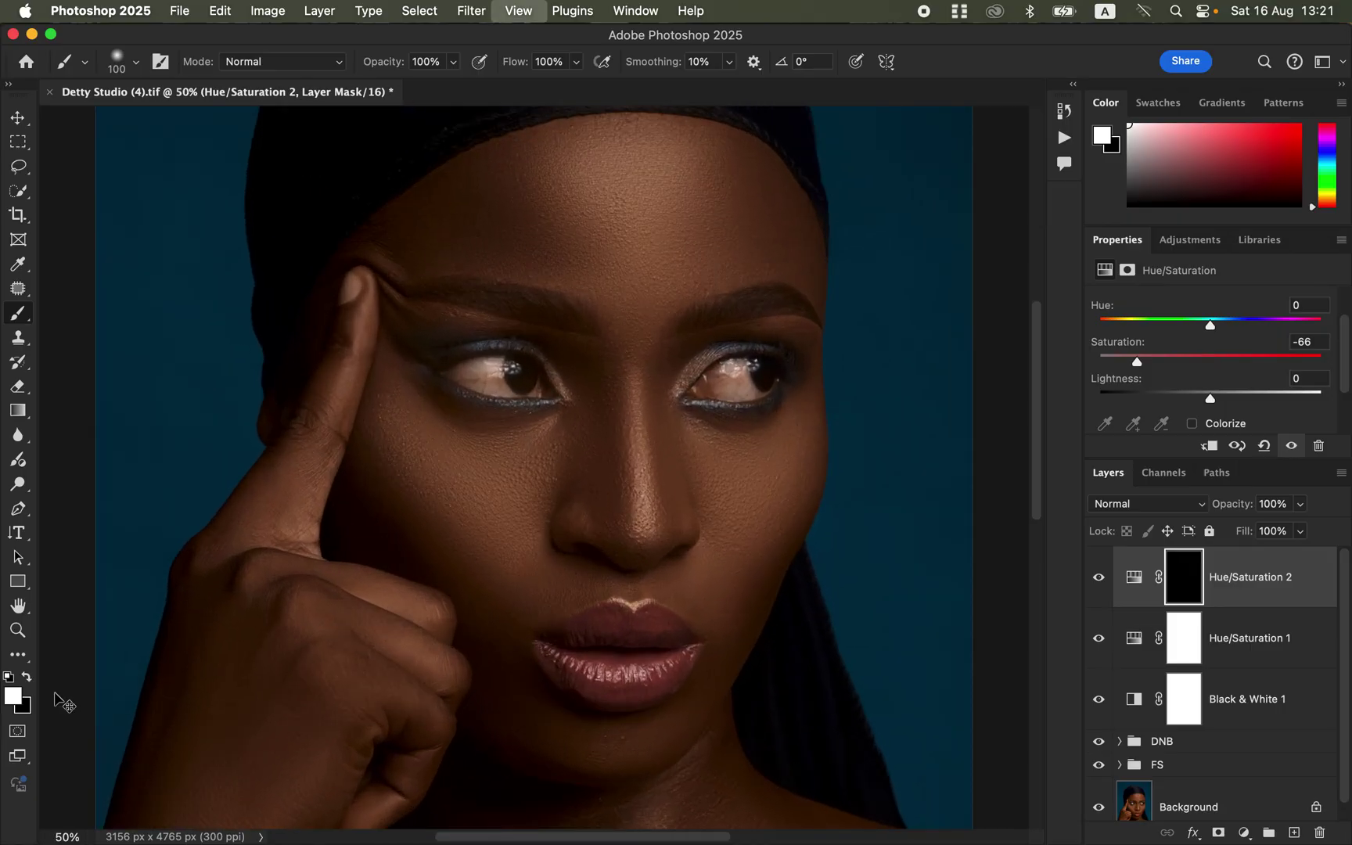
pyautogui.press('super+equal')
pyautogui.press('super+equal')
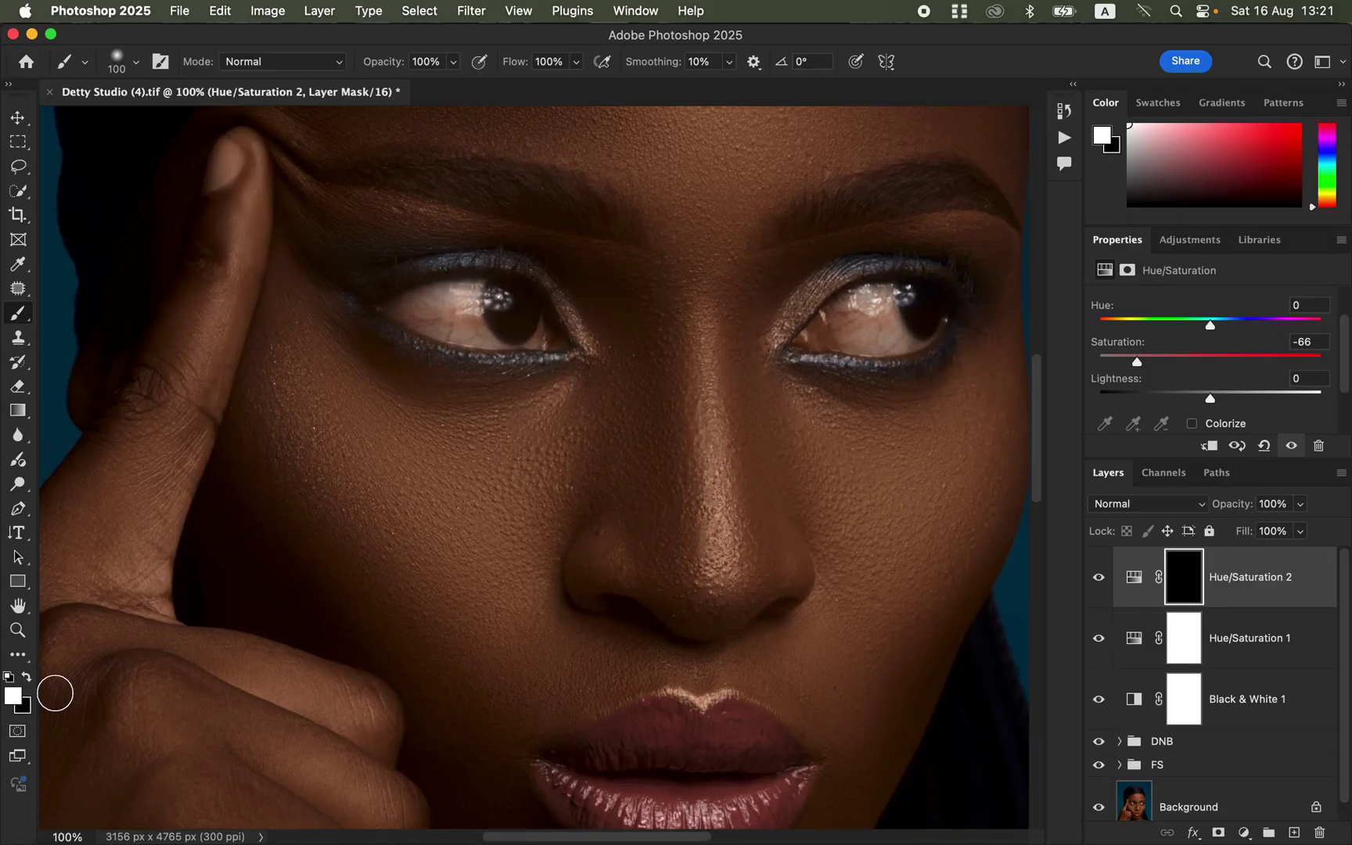
pyautogui.press('[')
pyautogui.press('[')
pyautogui.press('[')
pyautogui.press('[')
pyautogui.moveTo(851, 308)
pyautogui.mouseDown()
pyautogui.moveTo(863, 338)
pyautogui.moveTo(868, 295)
pyautogui.moveTo(895, 330)
pyautogui.moveTo(851, 334)
pyautogui.moveTo(860, 346)
pyautogui.moveTo(912, 345)
pyautogui.moveTo(876, 291)
pyautogui.moveTo(856, 311)
pyautogui.moveTo(845, 300)
pyautogui.moveTo(870, 335)
pyautogui.moveTo(924, 330)
pyautogui.mouseUp()
pyautogui.moveTo(479, 311)
pyautogui.mouseDown()
pyautogui.moveTo(417, 304)
pyautogui.moveTo(480, 333)
pyautogui.moveTo(456, 298)
pyautogui.moveTo(397, 302)
pyautogui.moveTo(462, 334)
pyautogui.moveTo(483, 326)
pyautogui.moveTo(468, 308)
pyautogui.moveTo(509, 337)
pyautogui.moveTo(533, 334)
pyautogui.moveTo(471, 316)
pyautogui.moveTo(451, 288)
pyautogui.moveTo(410, 291)
pyautogui.moveTo(405, 310)
pyautogui.moveTo(436, 320)
pyautogui.moveTo(404, 309)
pyautogui.moveTo(459, 295)
pyautogui.moveTo(423, 304)
pyautogui.mouseUp()
# Step: Toggle layer visibility to compare the portrait before and after the edits
pyautogui.press('super+minus')
pyautogui.press('super+minus')
pyautogui.press('super+minus')
pyautogui.press('super+minus')
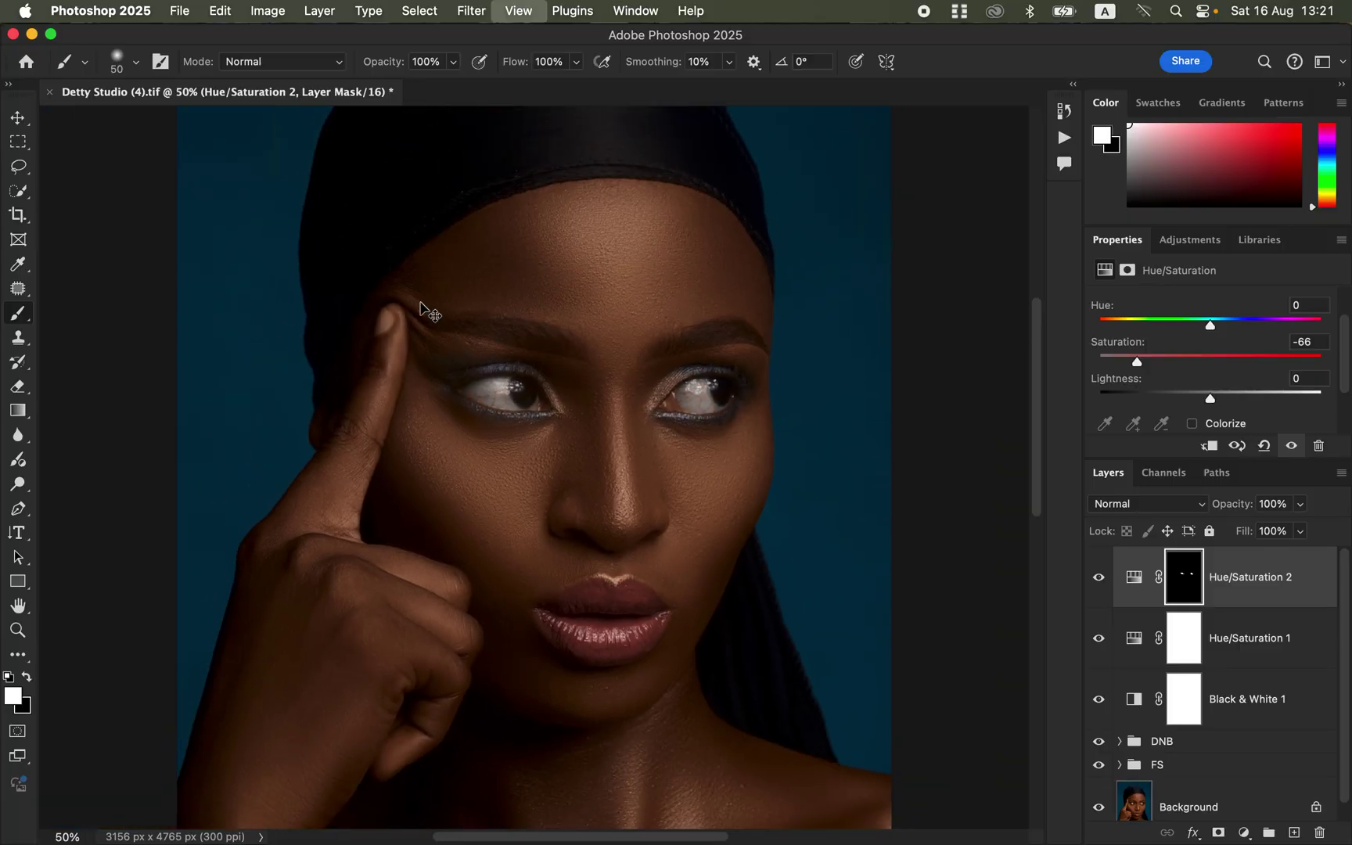
pyautogui.press('super+plus')
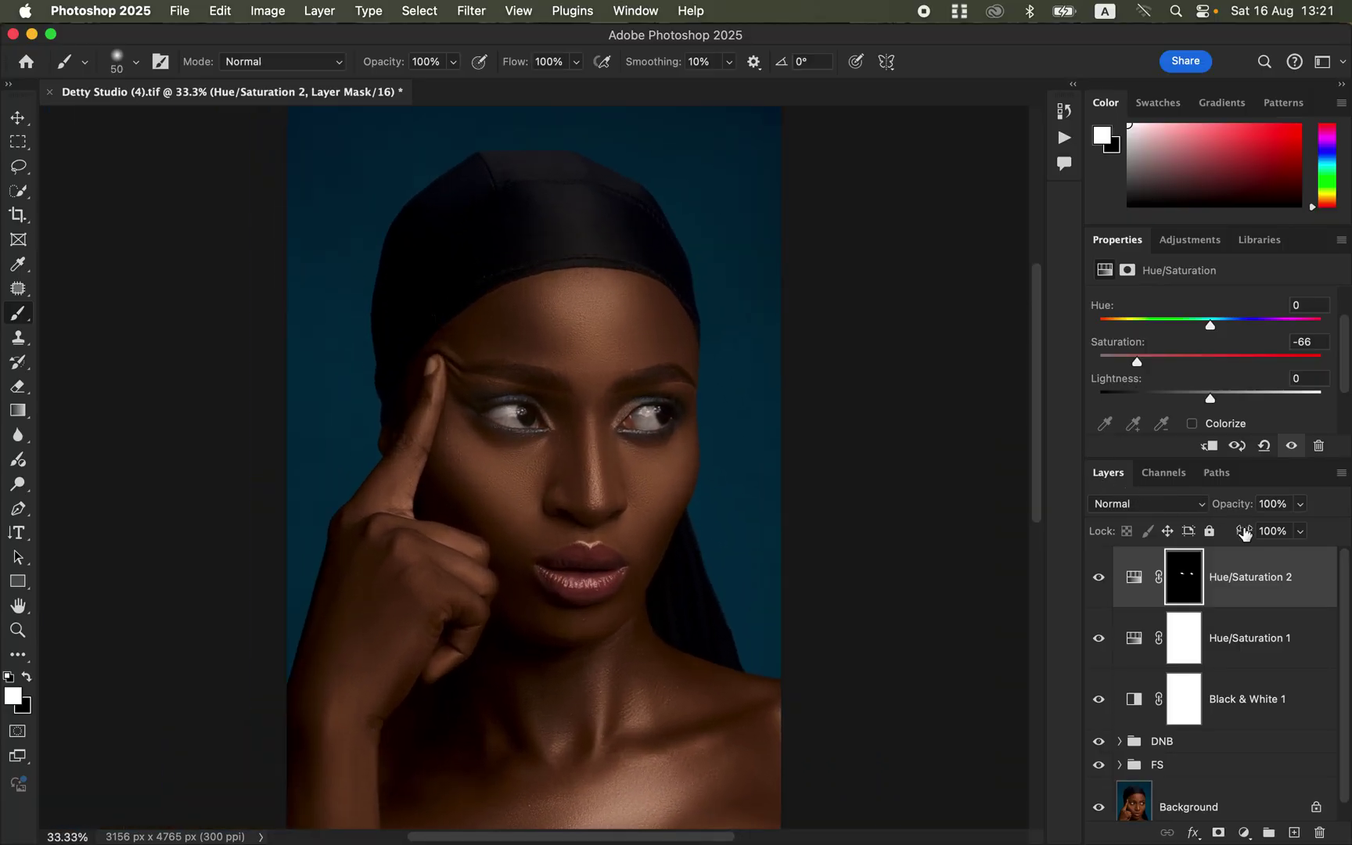
pyautogui.scroll(-1, 1346, 655)
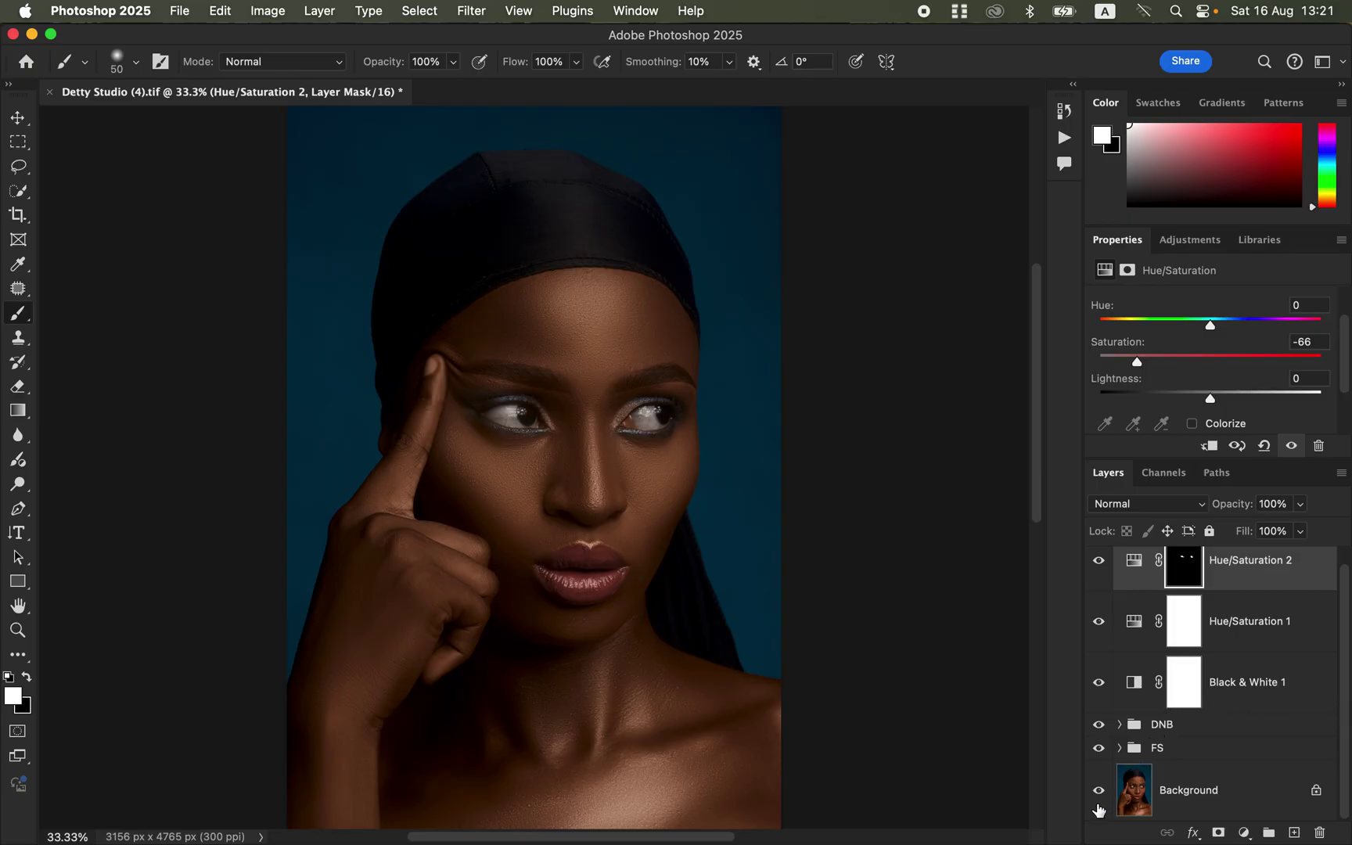
pyautogui.press('super+comma')
pyautogui.press('super+comma')
pyautogui.press('super+comma')
pyautogui.press('super+comma')
# Step: Set up an Export As of the portrait as JPG with quality 7 and Bicubic Sharper resampling
pyautogui.click(180, 11)
pyautogui.moveTo(244, 312)
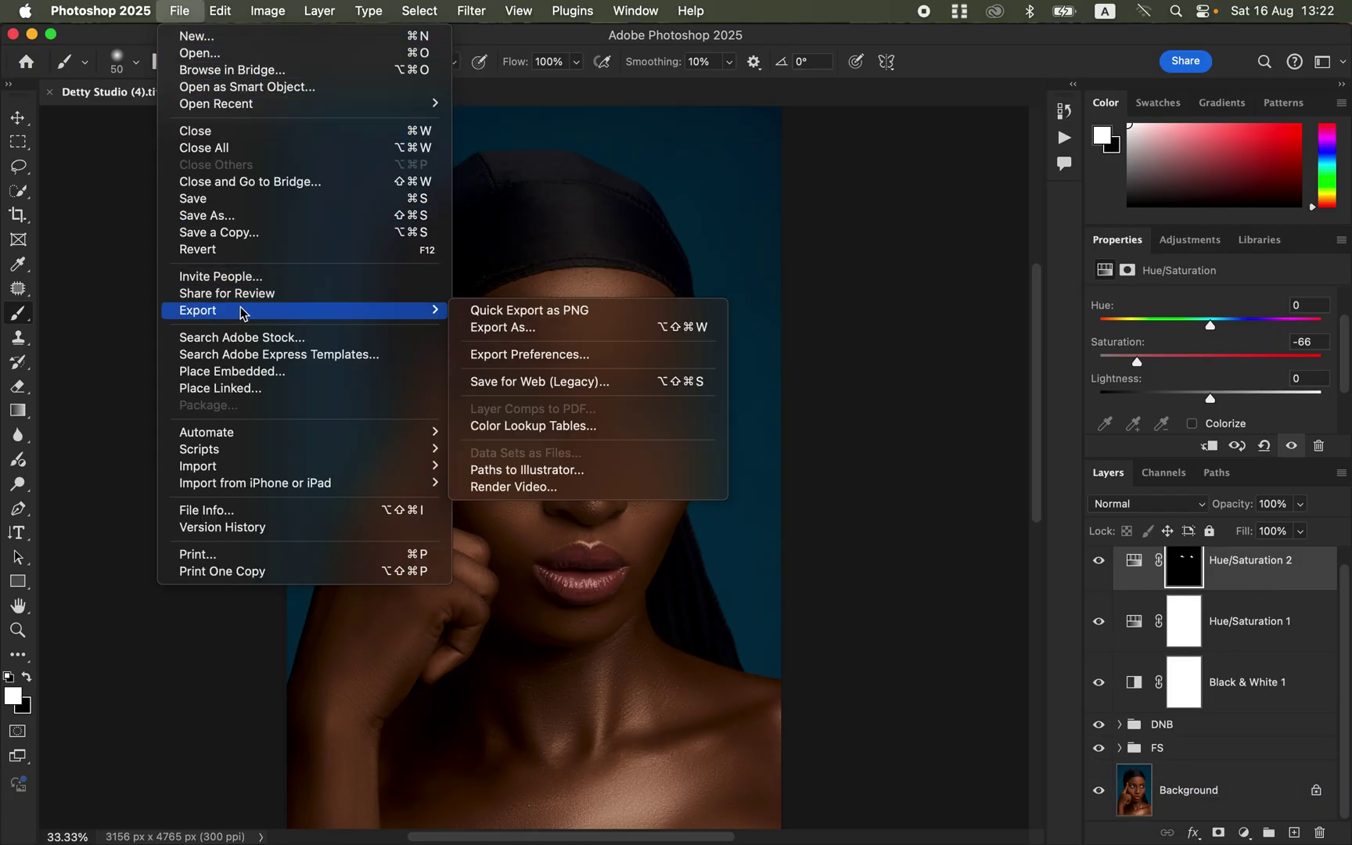
pyautogui.click(577, 328)
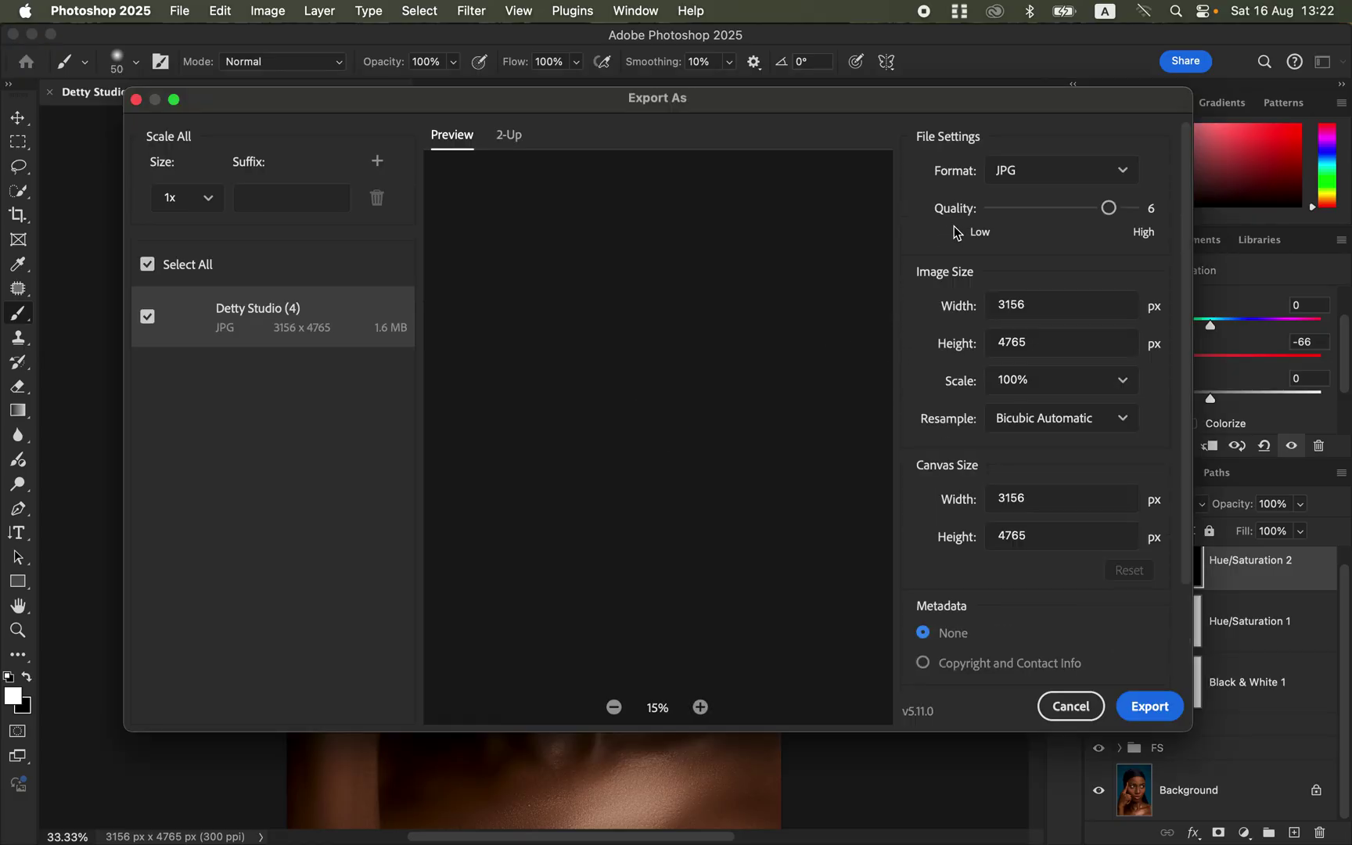
pyautogui.click(1134, 208)
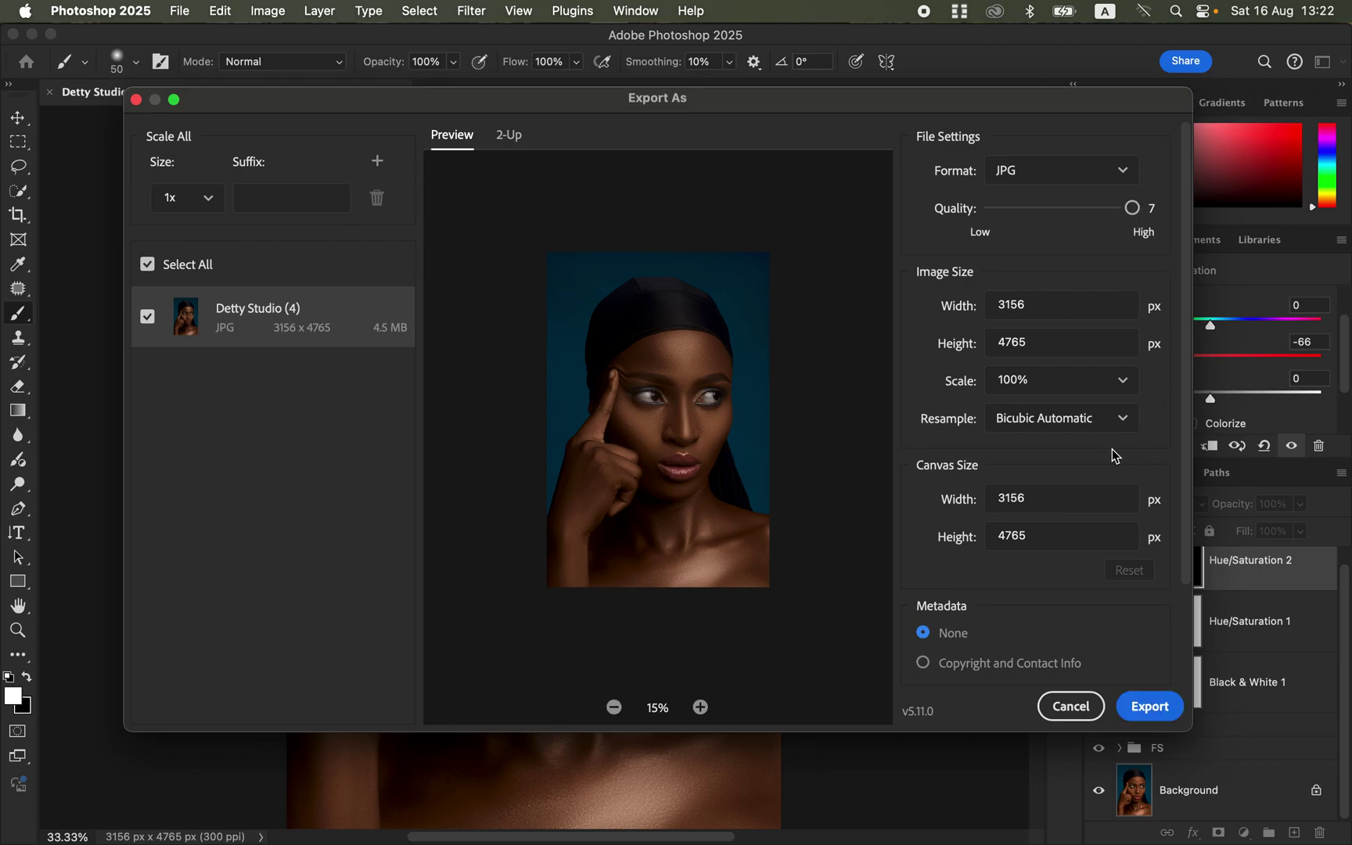
pyautogui.click(1095, 423)
pyautogui.click(1099, 519)
pyautogui.scroll(-4, 1187, 591)
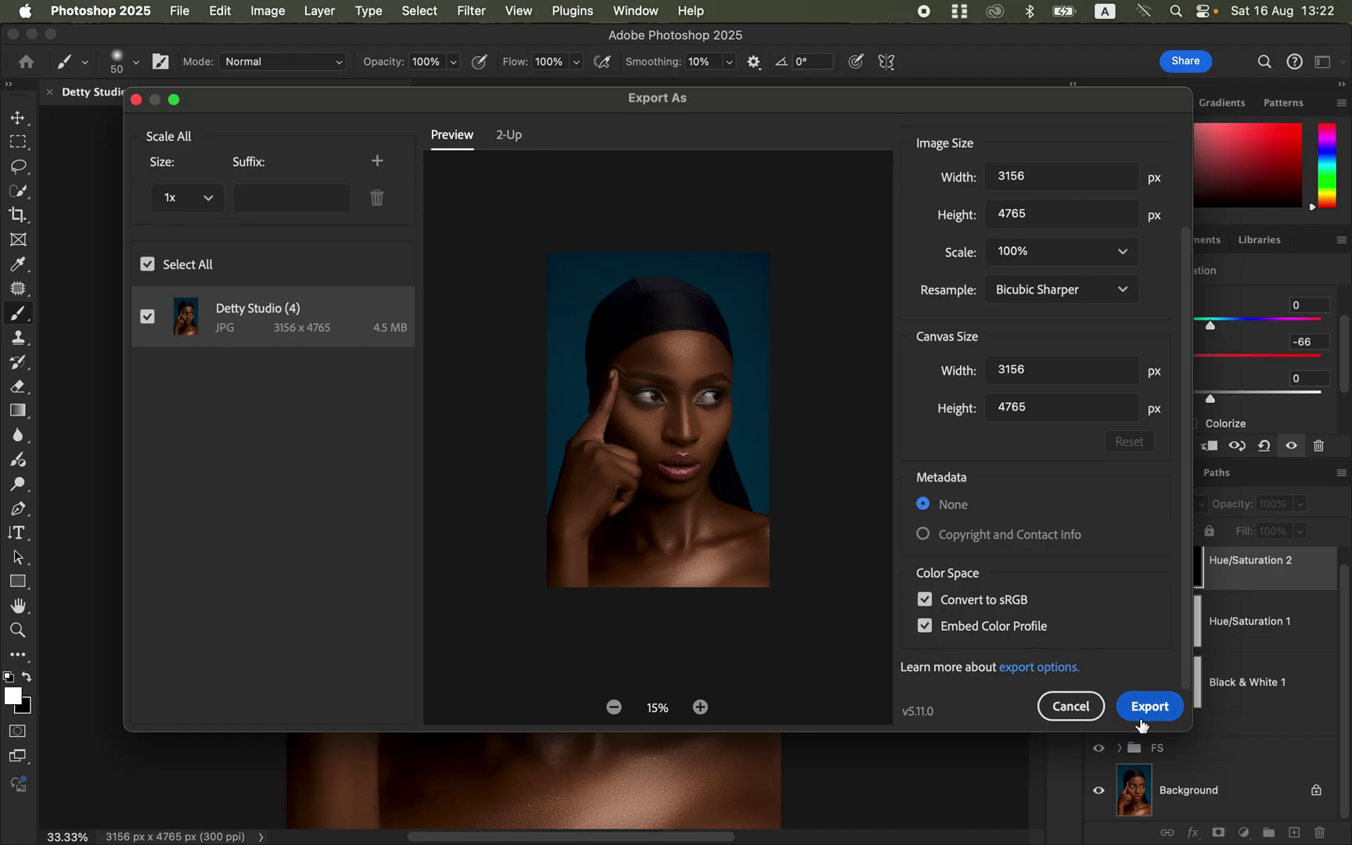
# Step: Export the image and save it to the Desktop as "Detty Studio (4)cccc"
pyautogui.click(1147, 706)
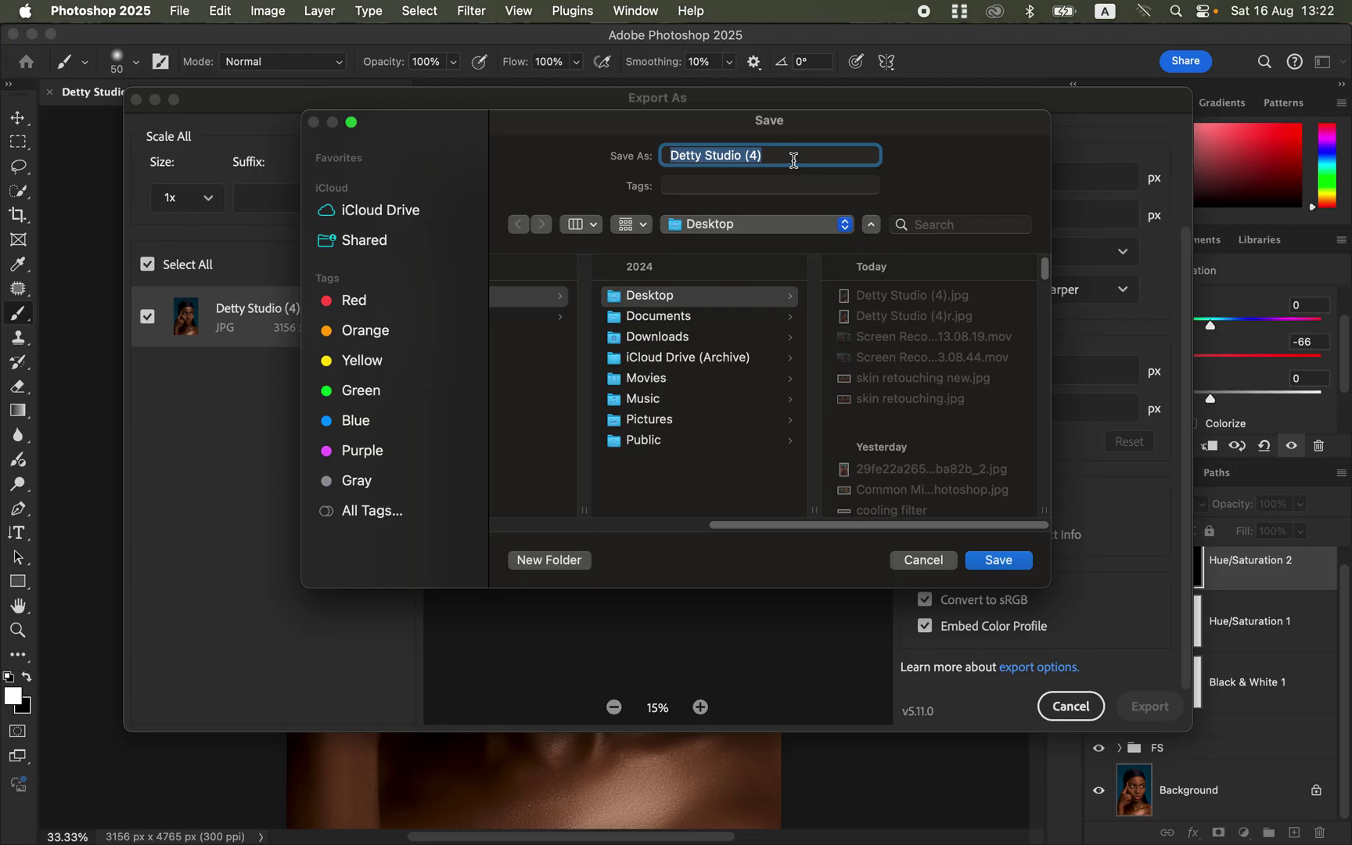
pyautogui.click(792, 159)
pyautogui.write('cccc')
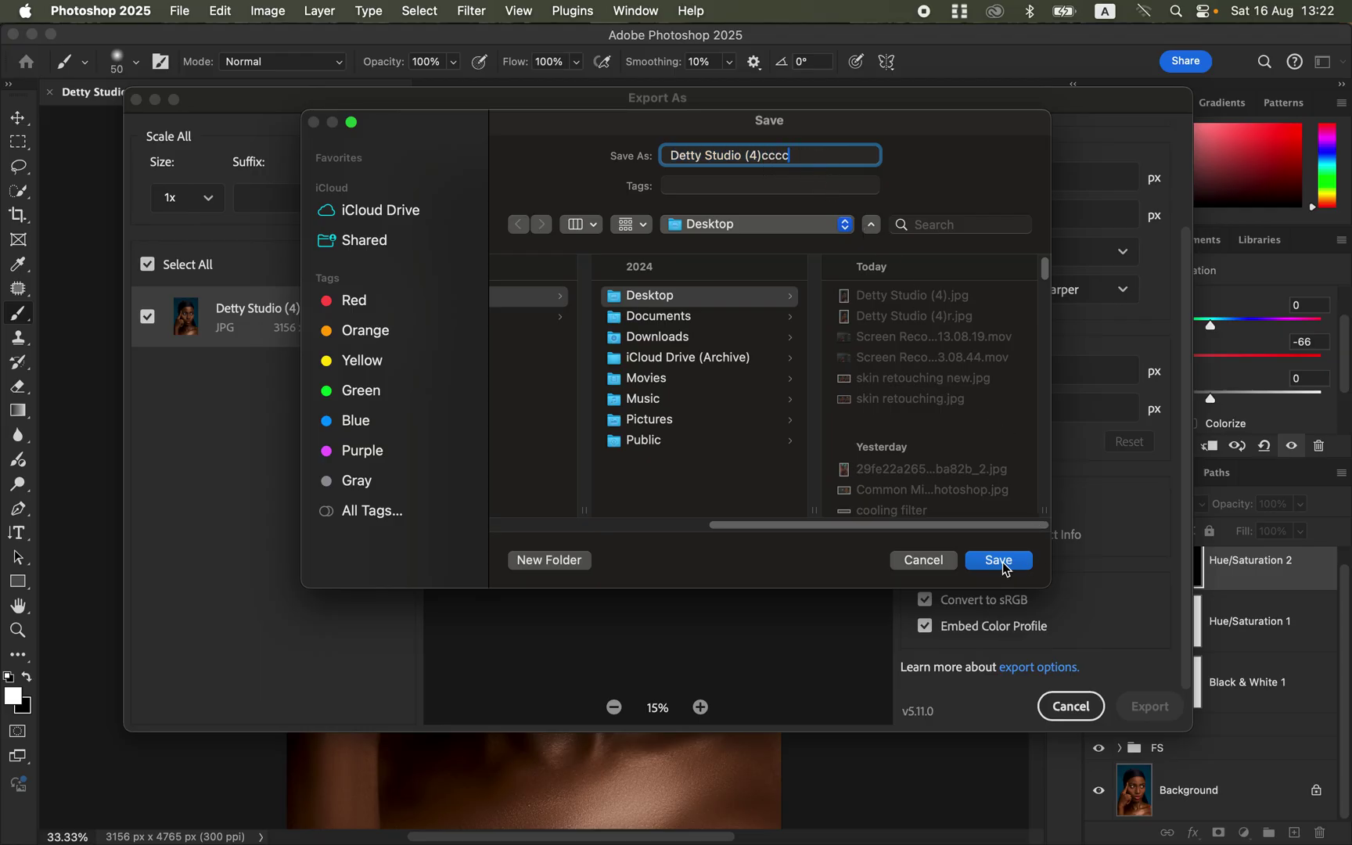
pyautogui.click(1004, 561)
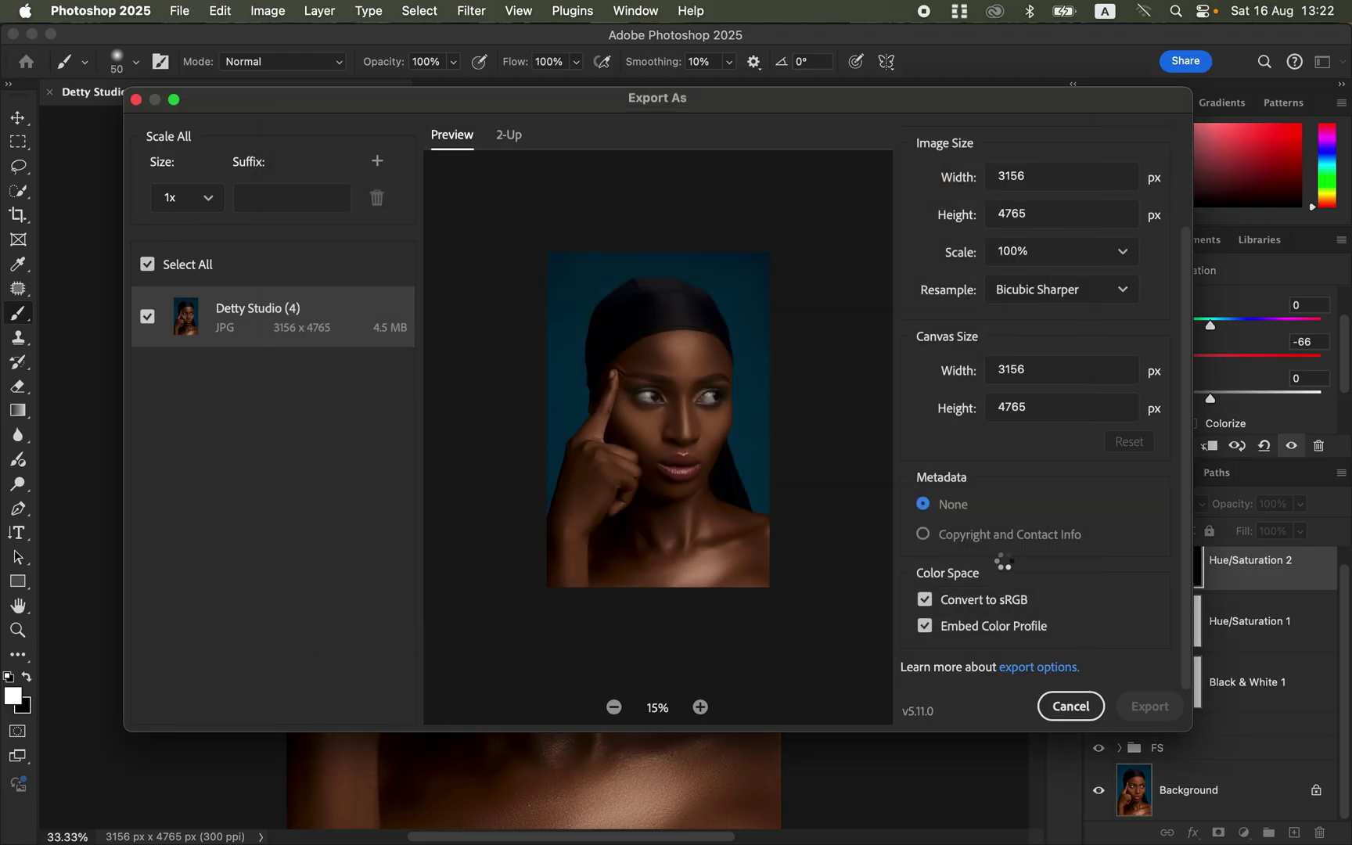